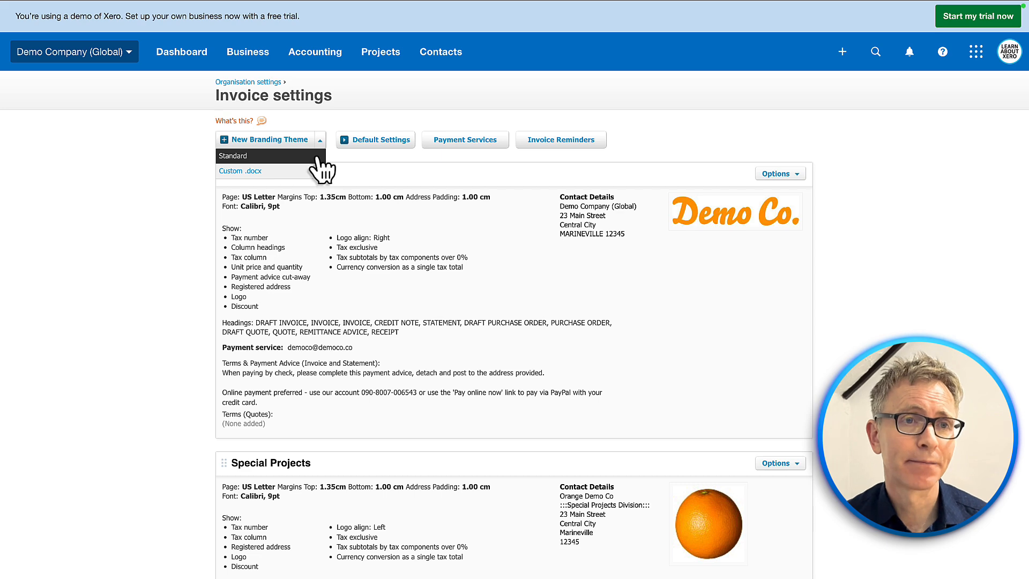
- Create a new standard branding theme and name it "LAX Standard"
left_click(316, 157)
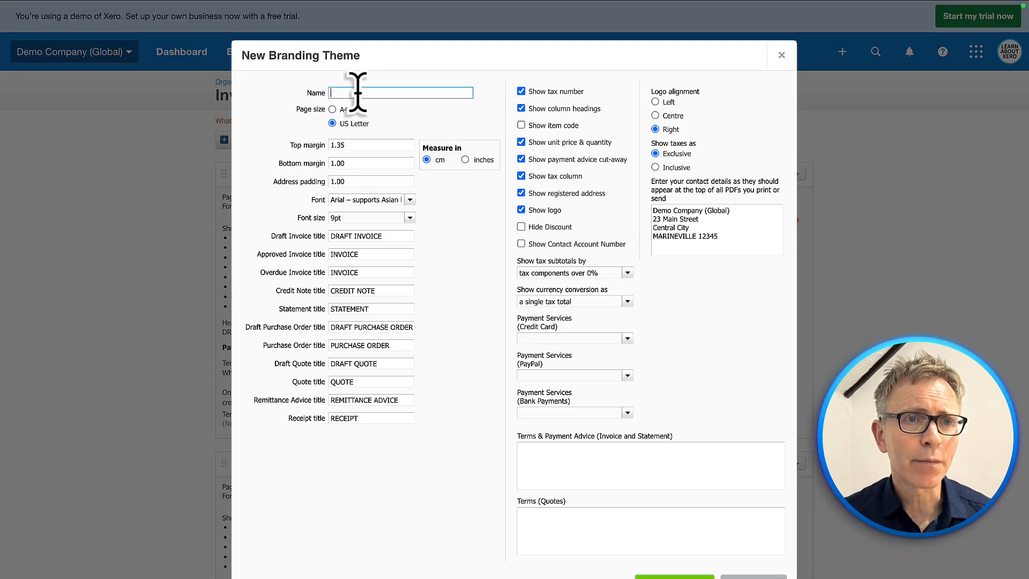
type("LA")
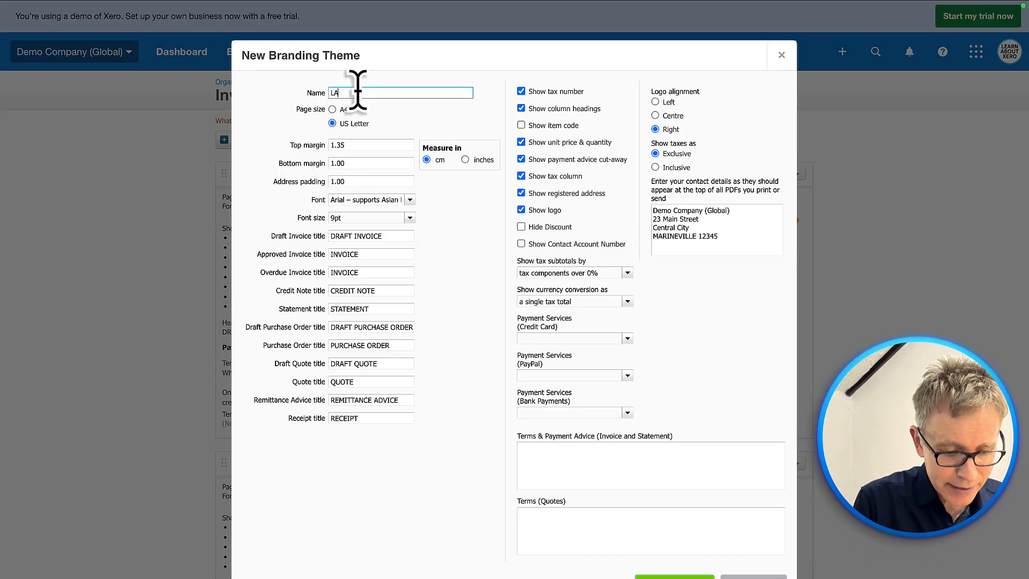
type("X Standard")
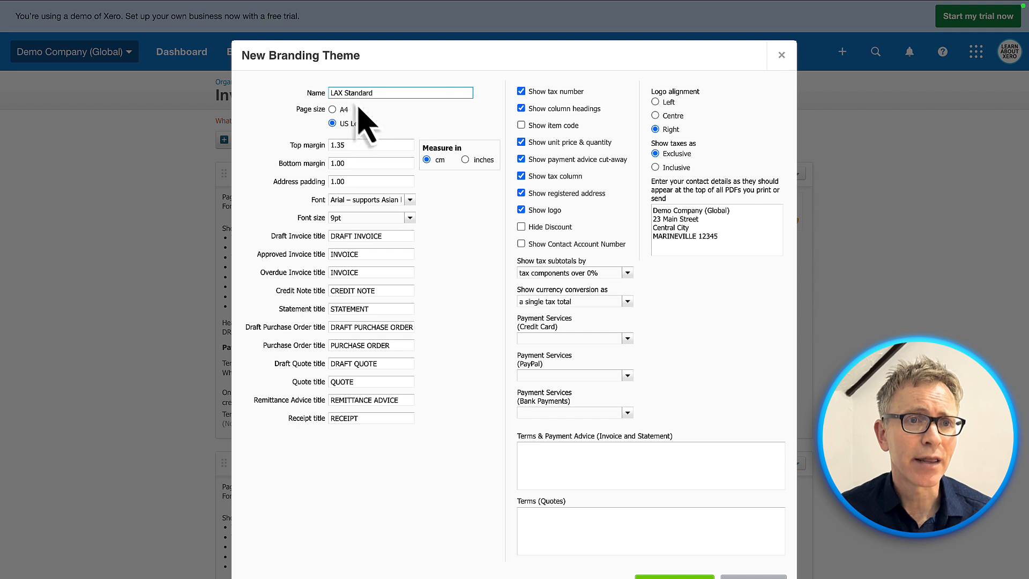
- Set the new theme's font to Calibri and its font size to 10pt
left_click(411, 201)
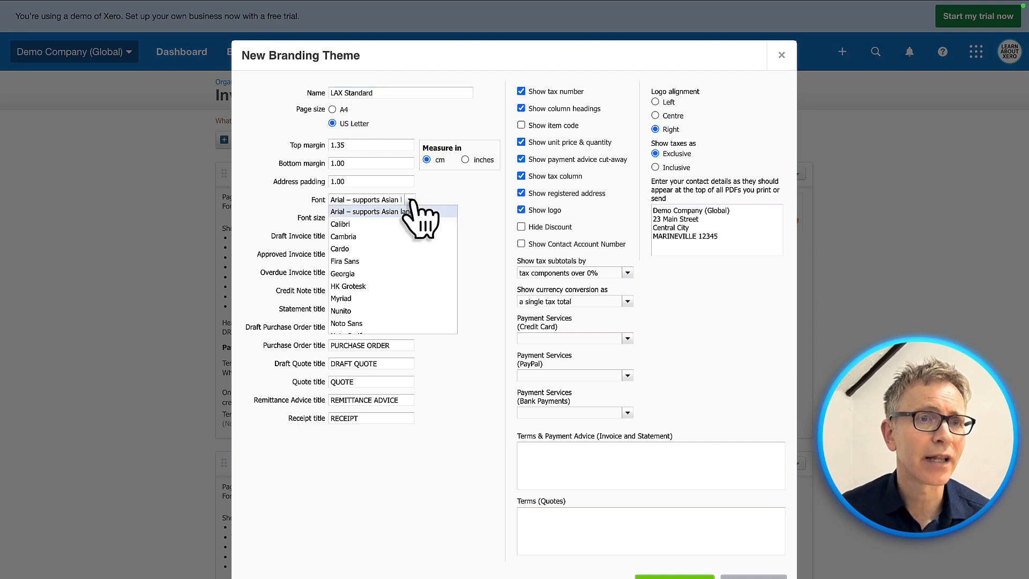
left_click(394, 224)
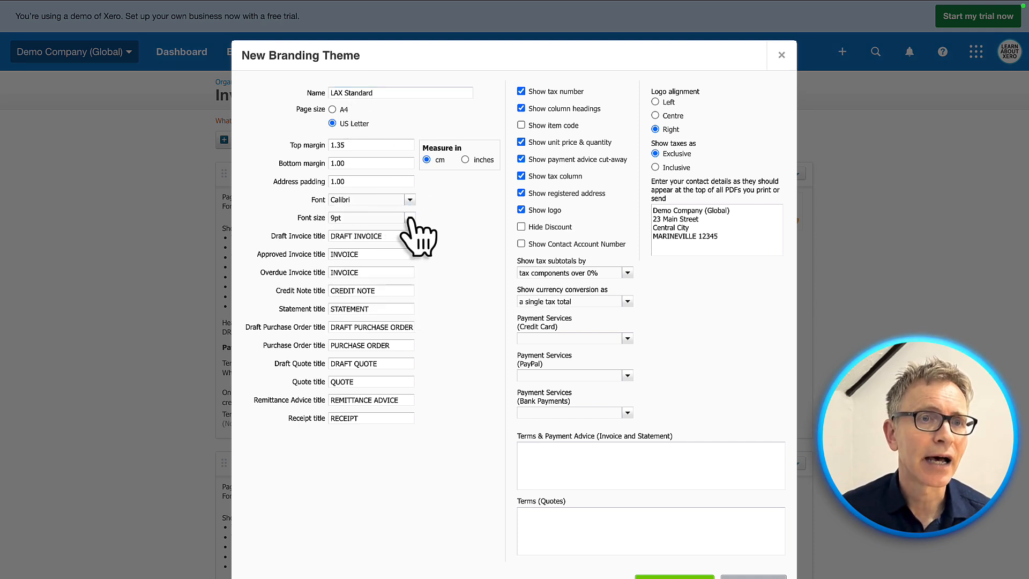
left_click(410, 218)
left_click(378, 253)
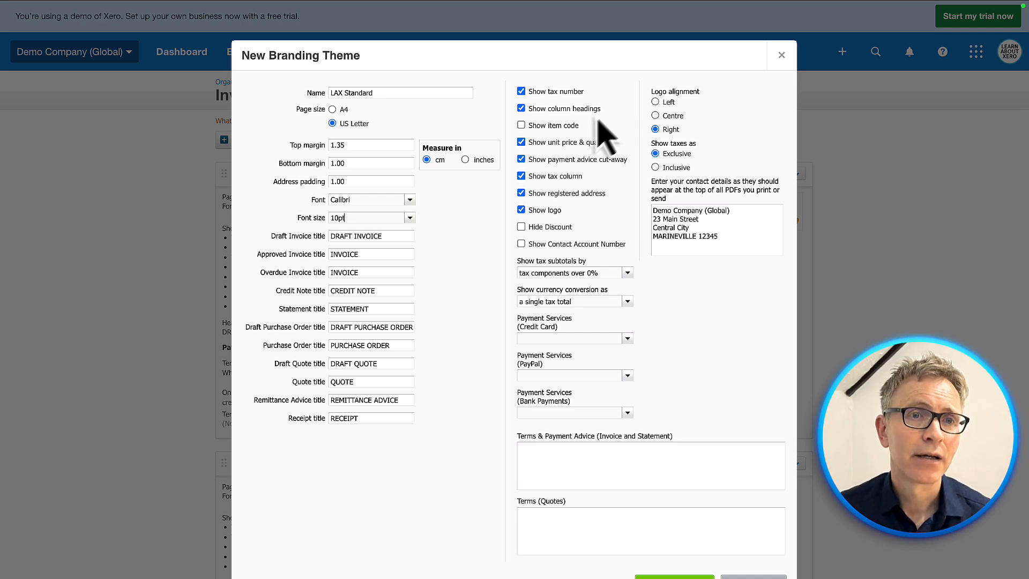
- Turn off the unit price & quantity and payment advice cut-away options, and turn on Hide Discount for the theme
left_click(521, 142)
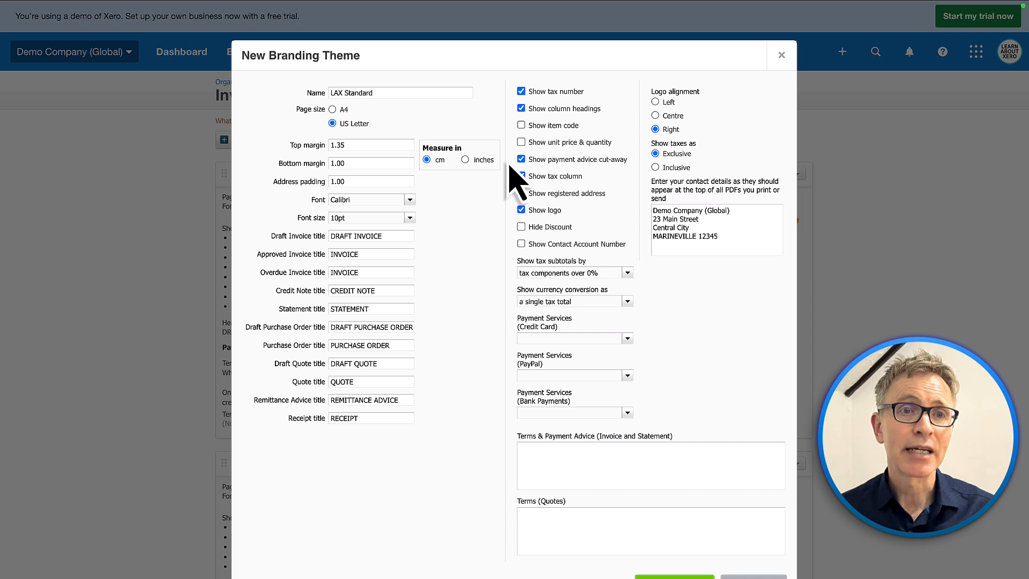
left_click(520, 159)
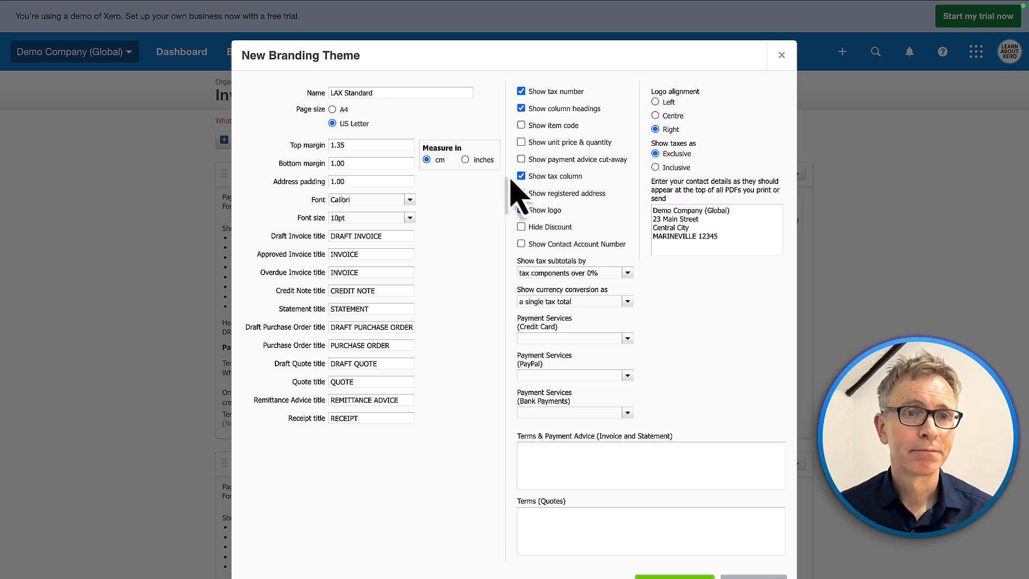
left_click(563, 227)
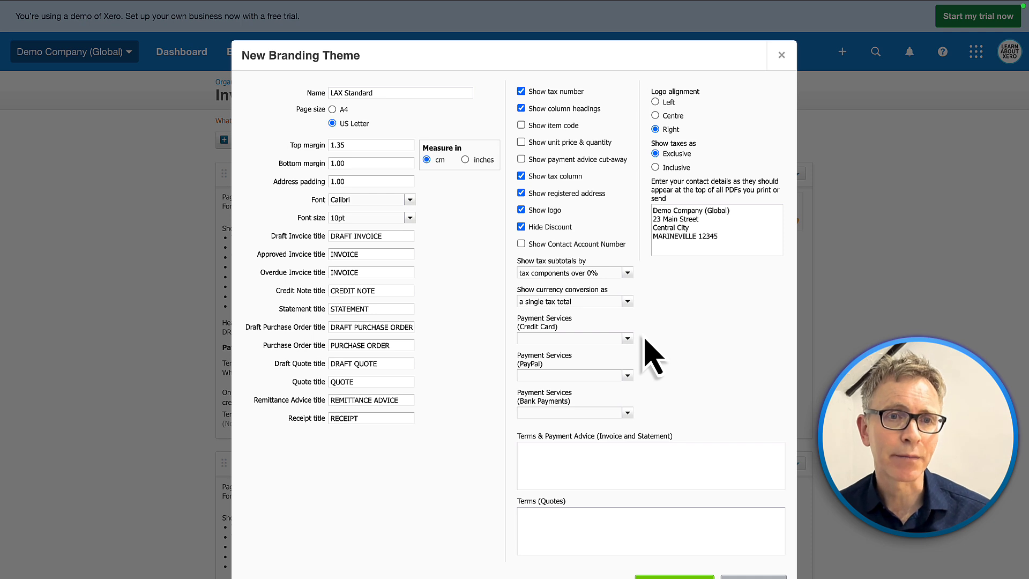
- Assign the demo company's account as the PayPal payment service and paste the online payment instructions into Terms & Payment Advice
left_click(629, 338)
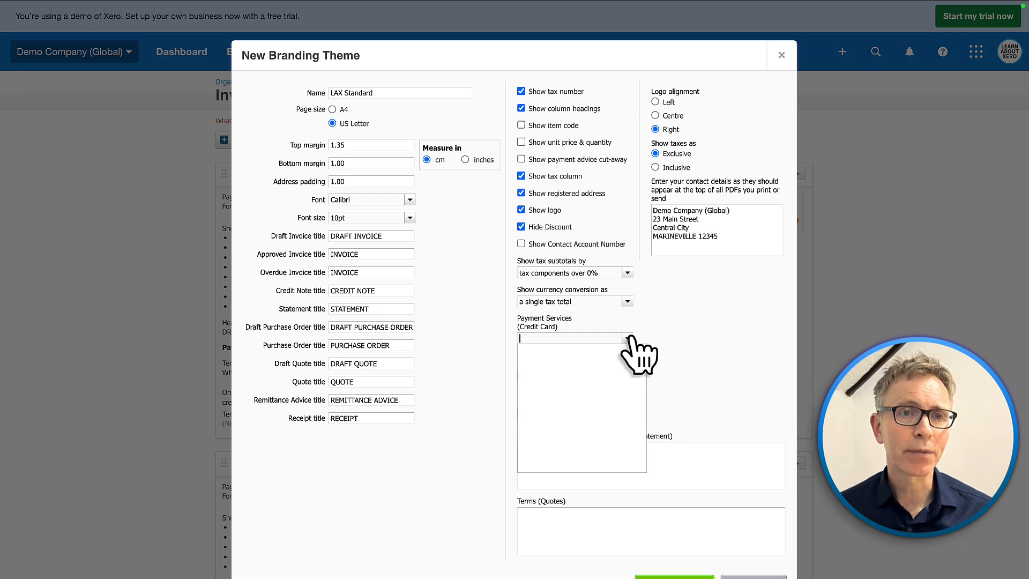
left_click(646, 340)
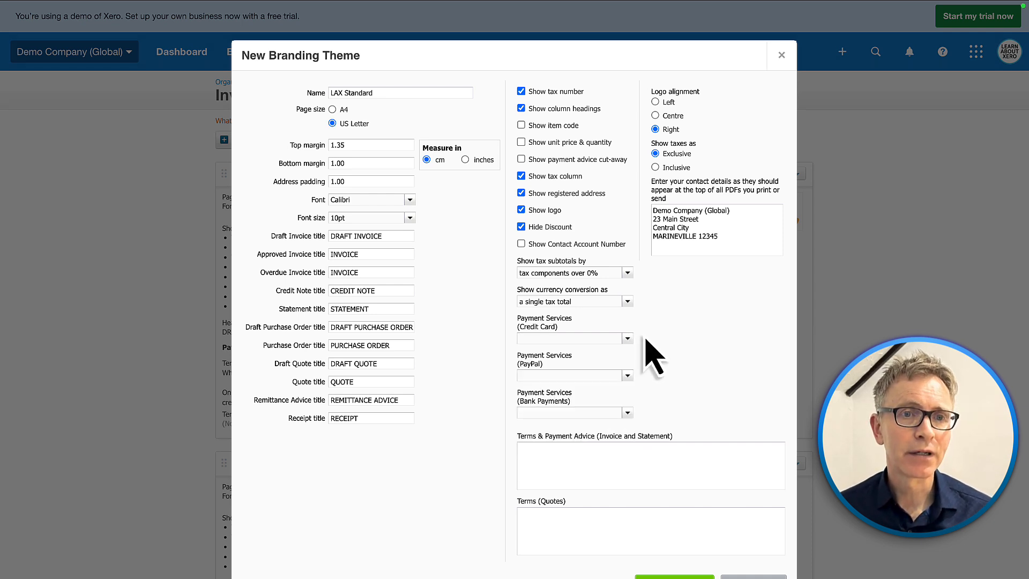
left_click(628, 377)
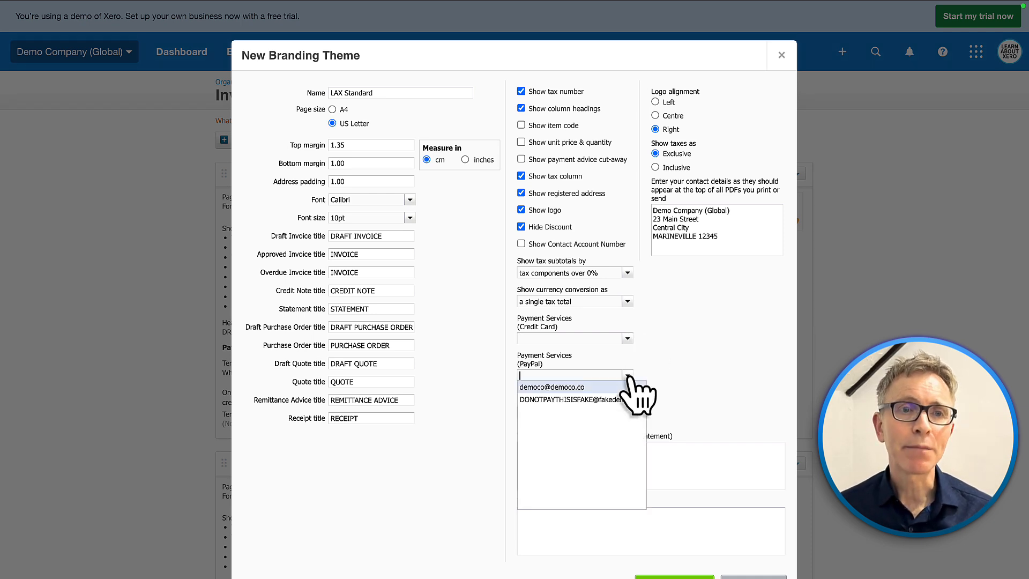
left_click(604, 387)
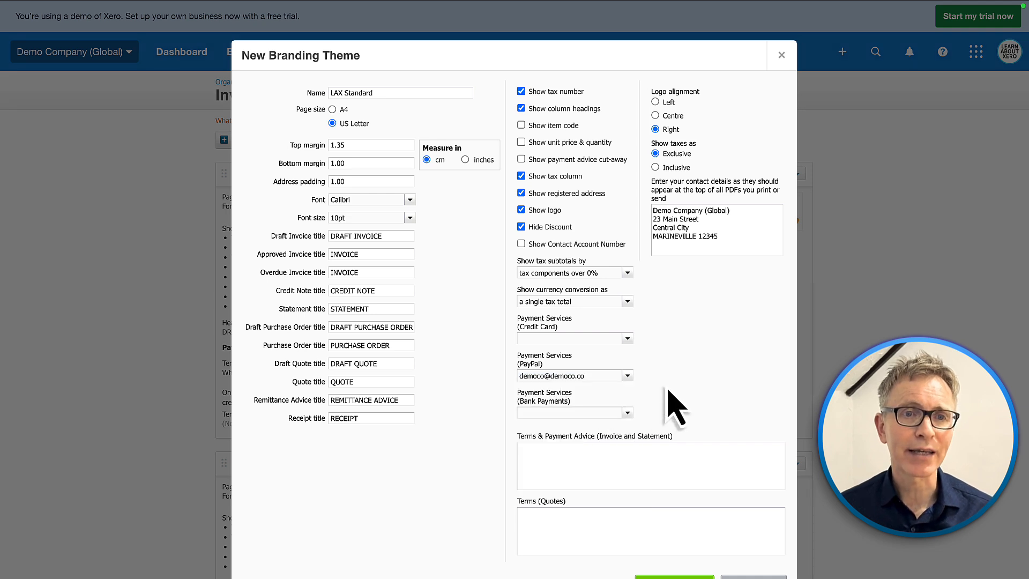
left_click(638, 459)
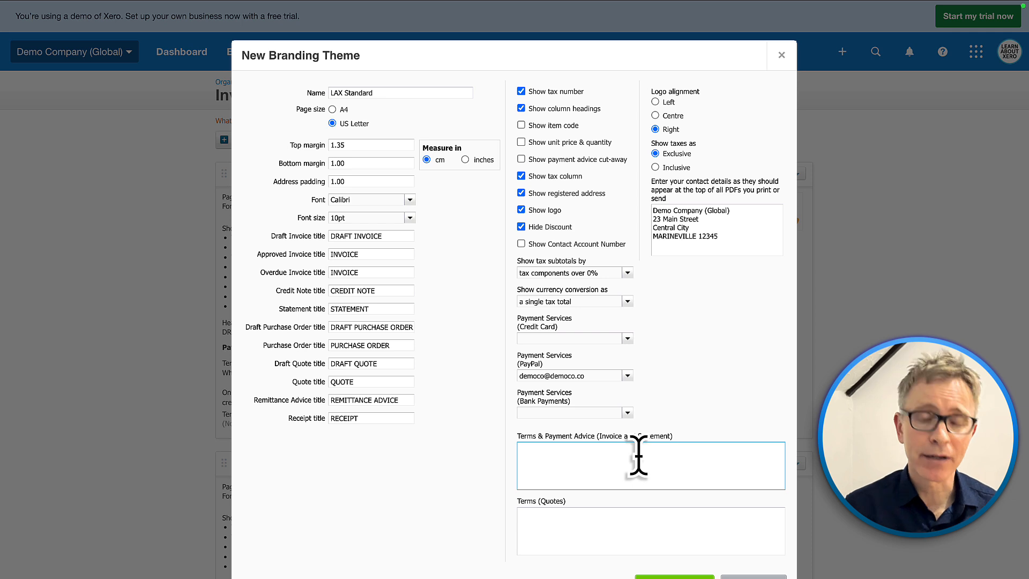
key("ctrl+v")
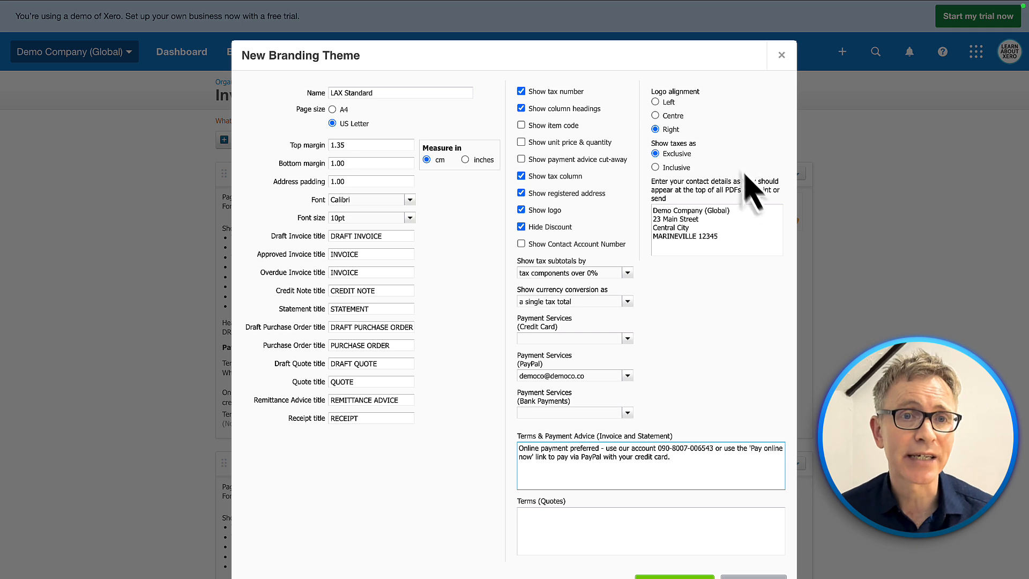
- Replace the company name in the theme's contact details with "Learn About Xero" and save the theme
left_click_drag(730, 210, 651, 207)
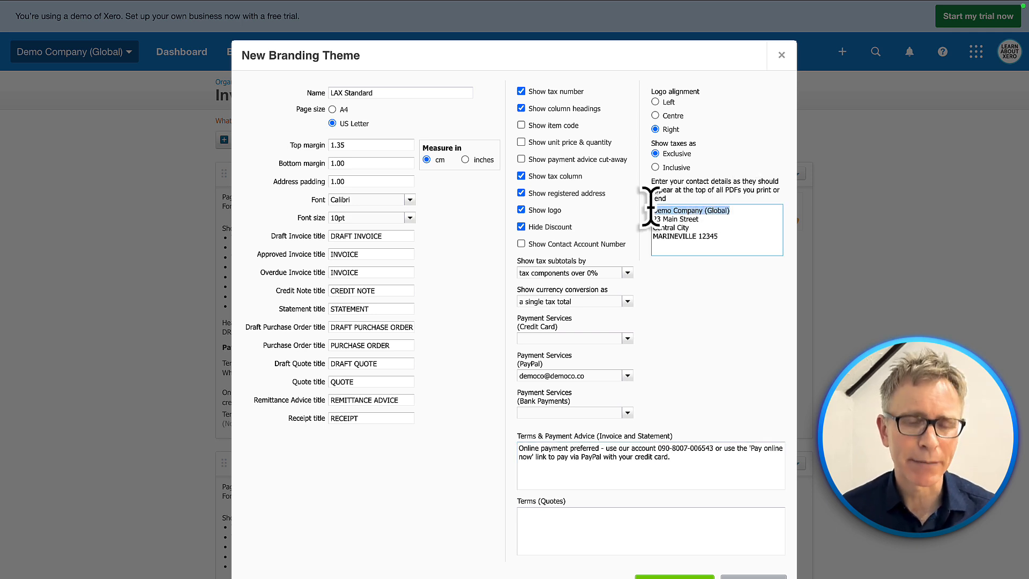
type("Learn A")
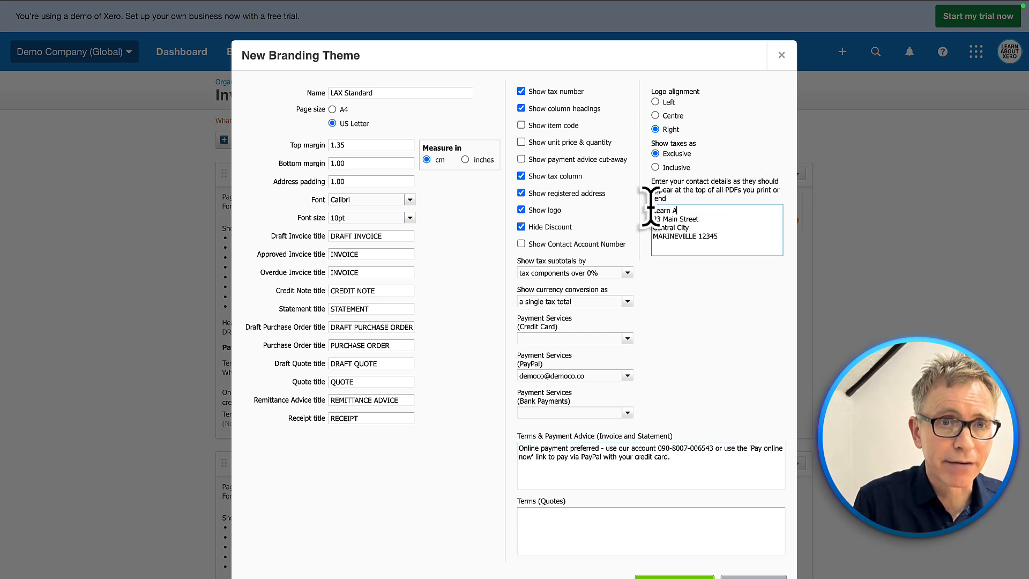
type("bout Xero")
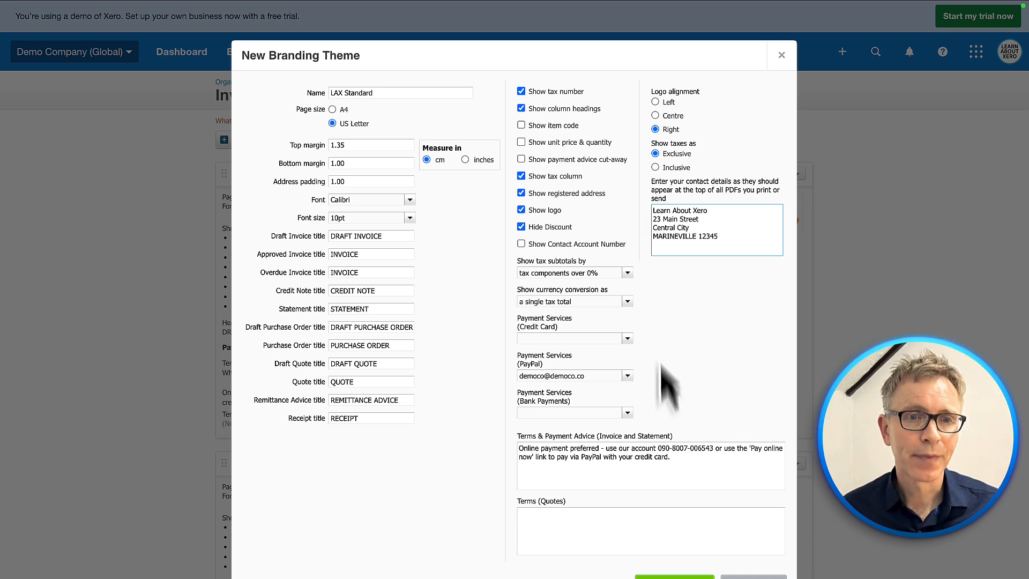
left_click(674, 577)
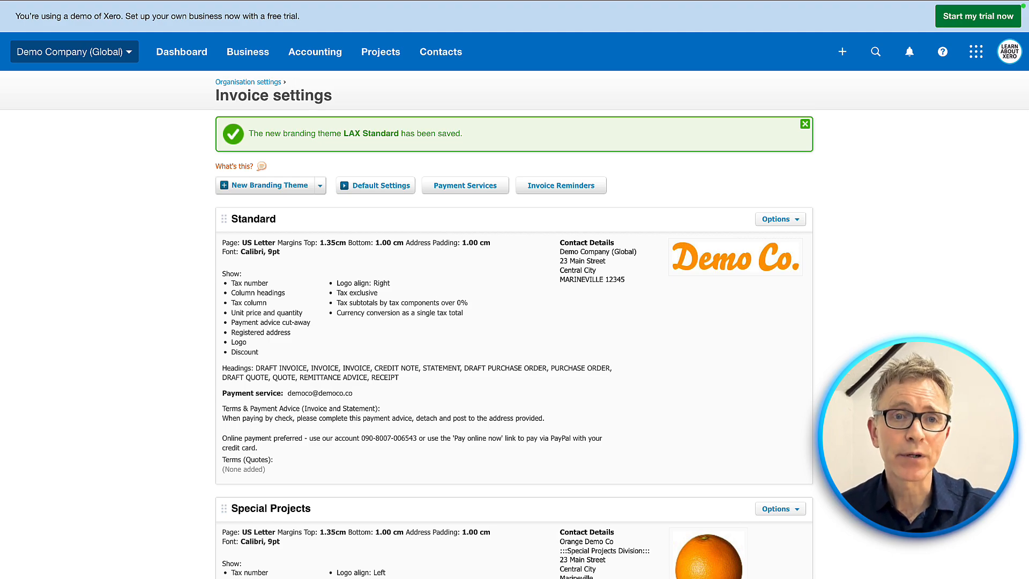
- Upload "Thick circle_White text.png" from the LAX invoice design folder as the LAX Standard theme's logo
scroll(514, 290, "down", 12)
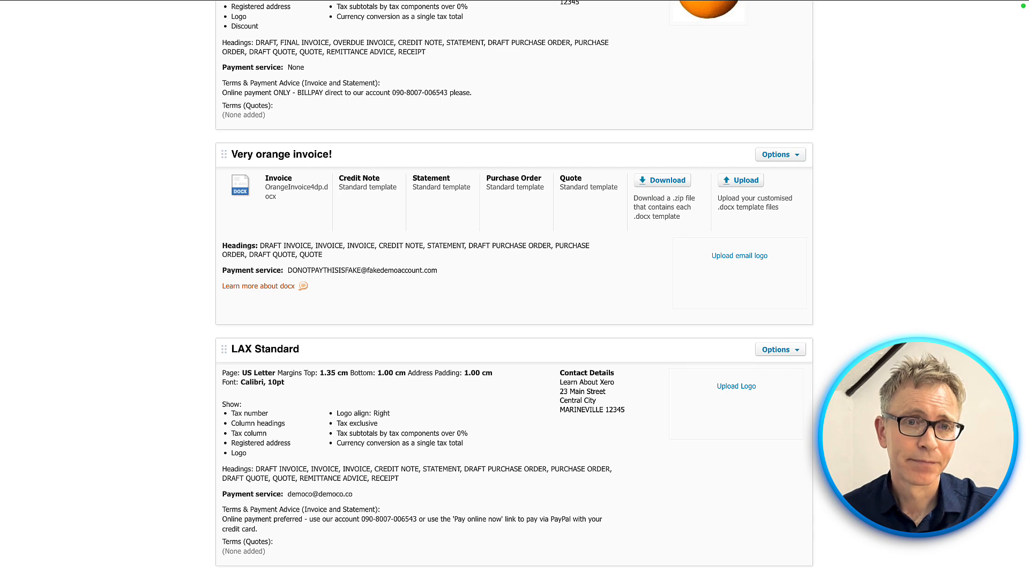
left_click(736, 387)
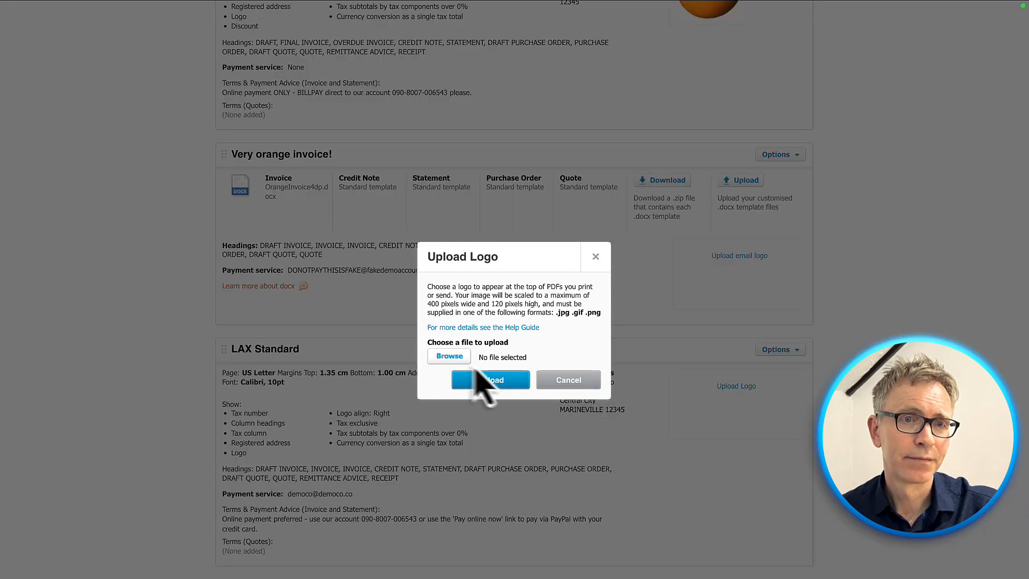
left_click(449, 357)
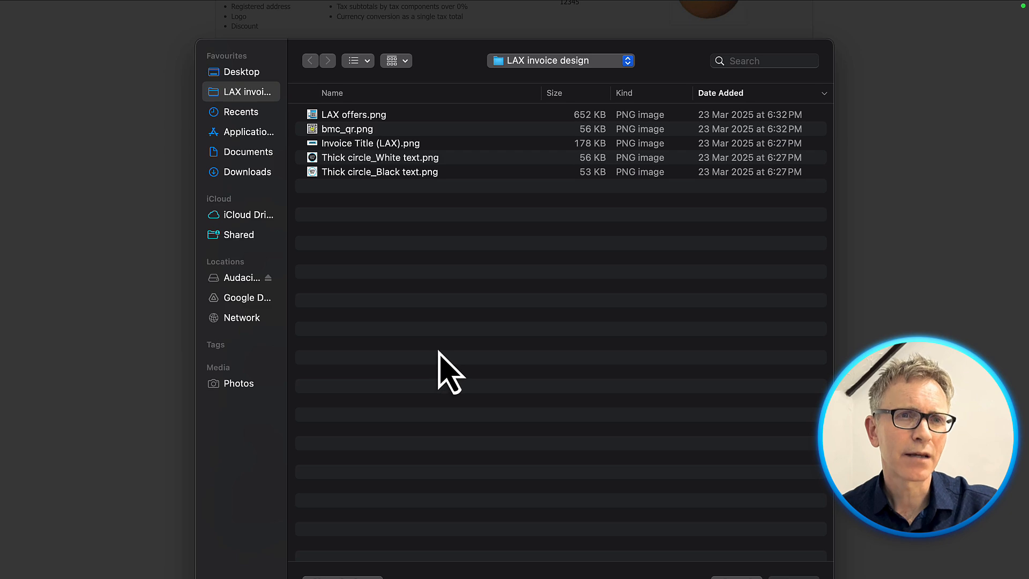
left_click(346, 158)
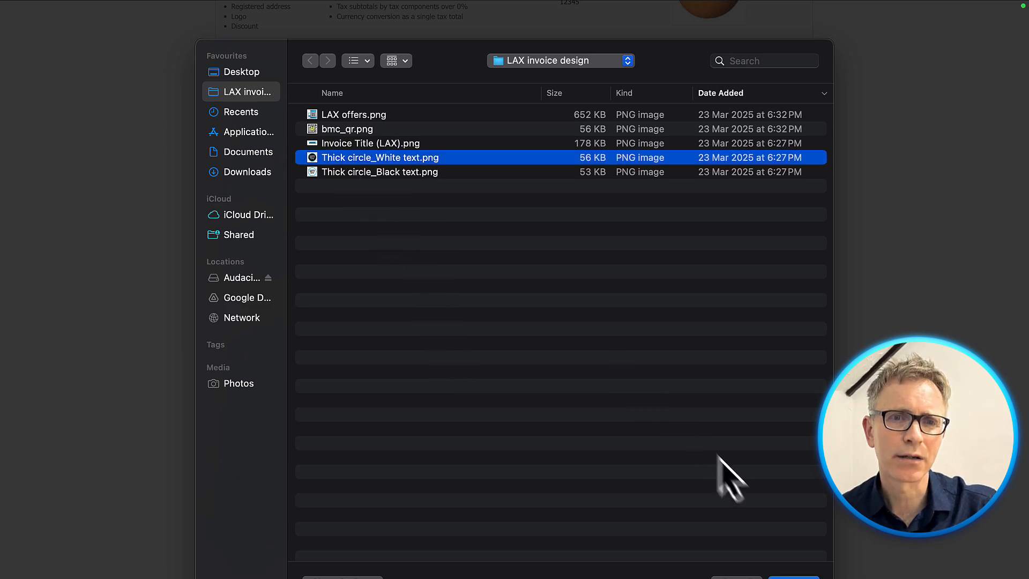
left_click(789, 574)
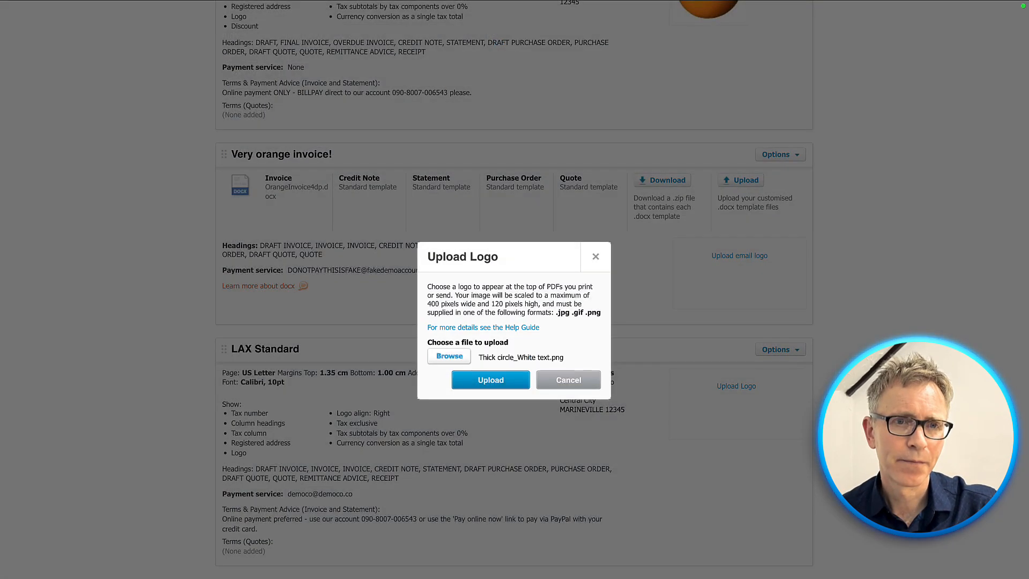
left_click(506, 385)
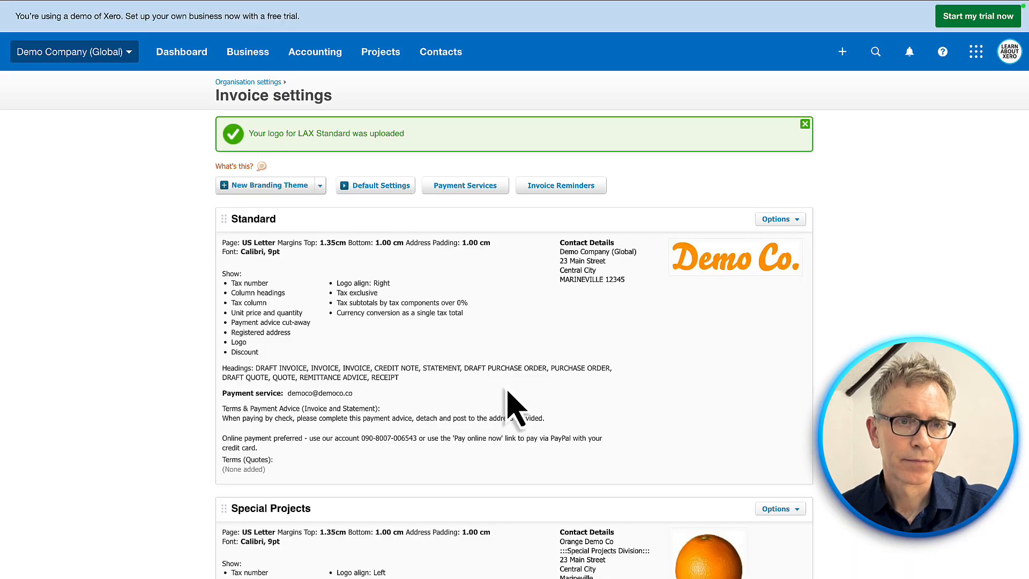
- Preview an invoice in the LAX Standard theme to check its layout and logo, and close the preview
scroll(514, 414, "down", 10)
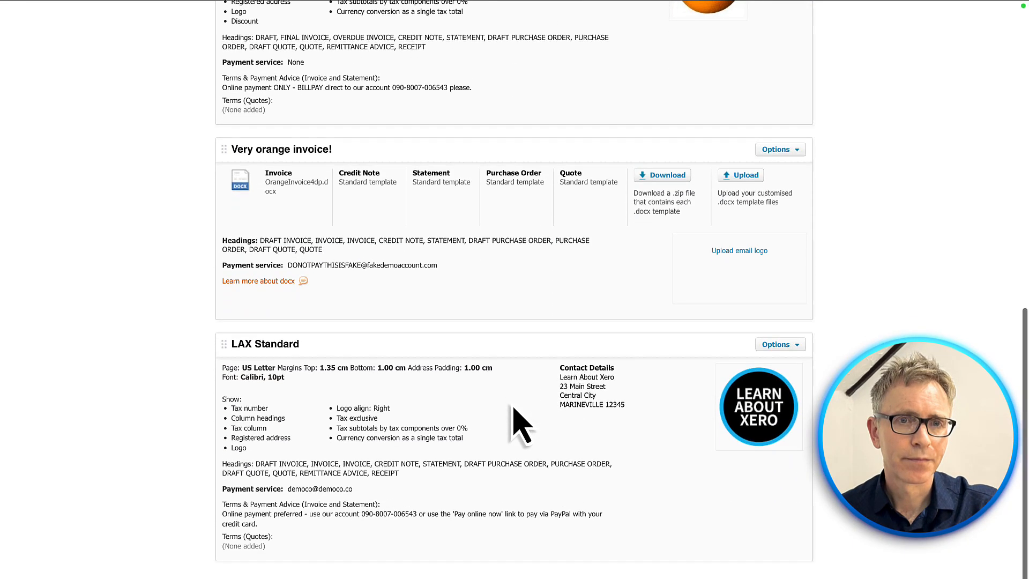
left_click(795, 354)
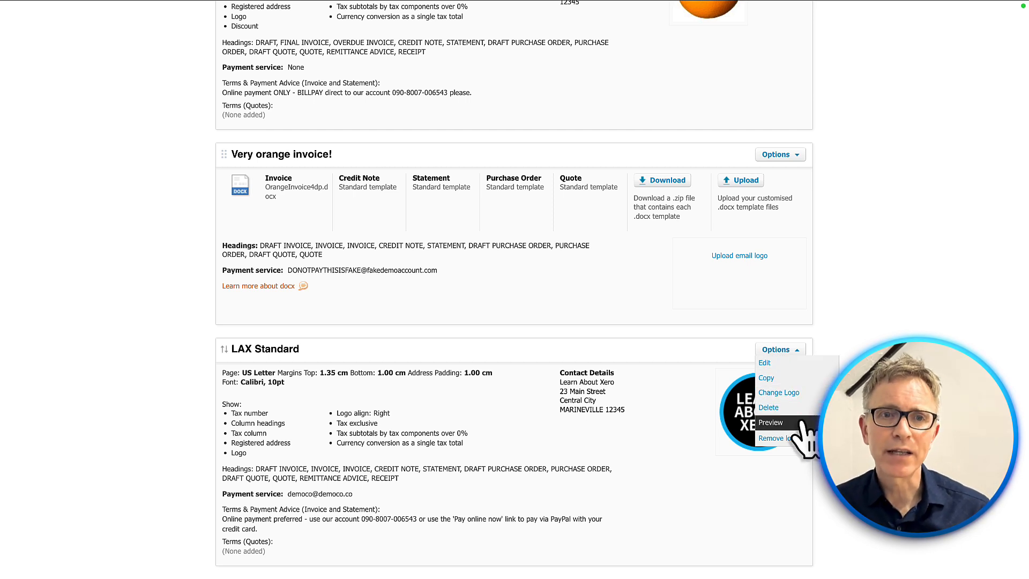
left_click(772, 422)
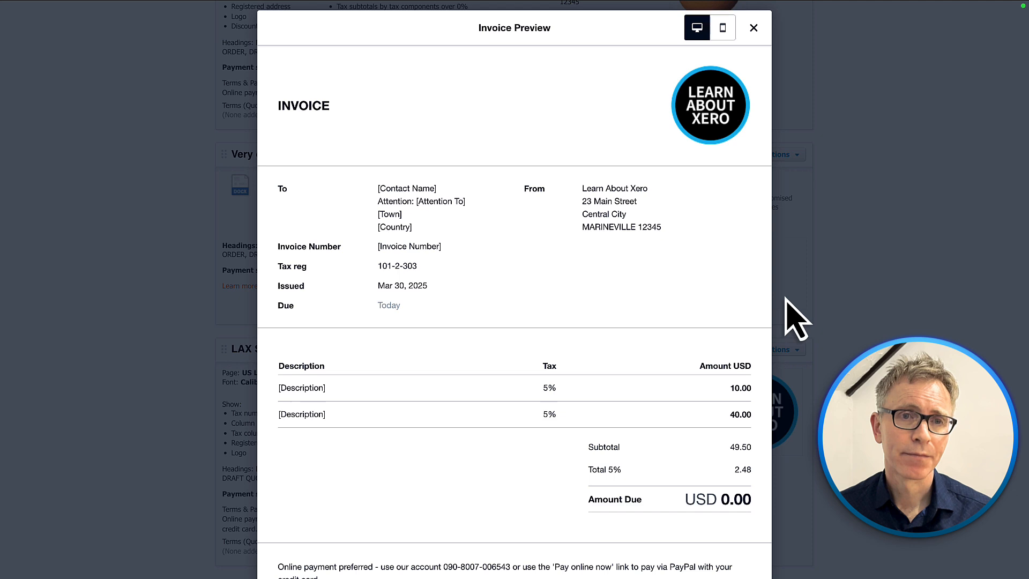
left_click(754, 28)
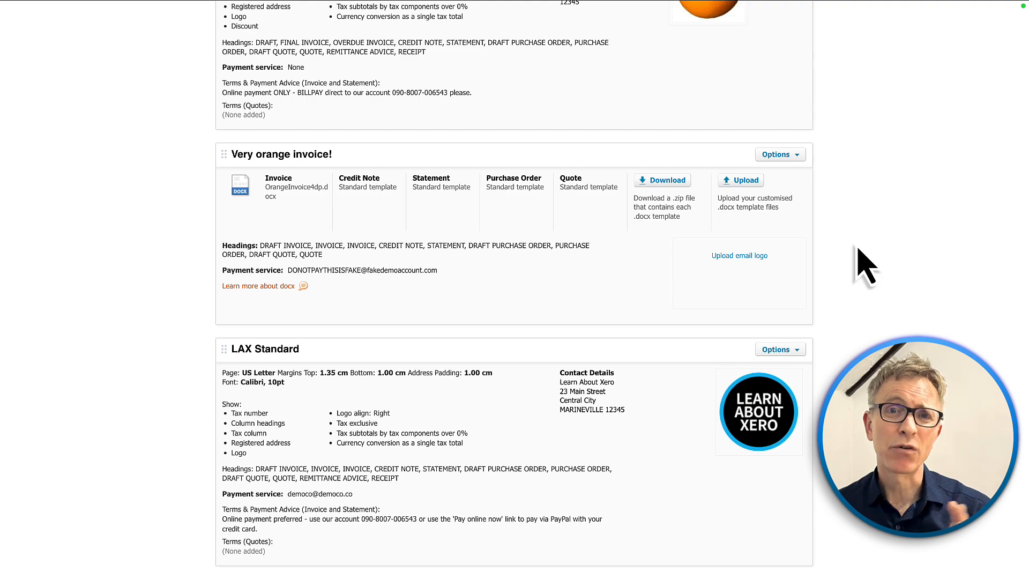
- Open the Invoices list in a new browser tab and switch to that tab
scroll(856, 251, "up", 11)
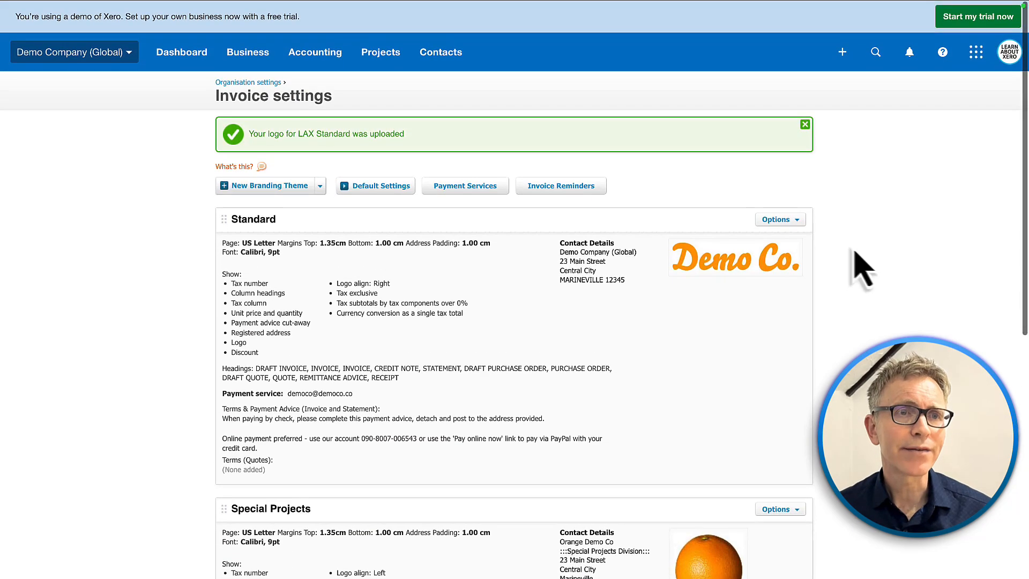
left_click(250, 56)
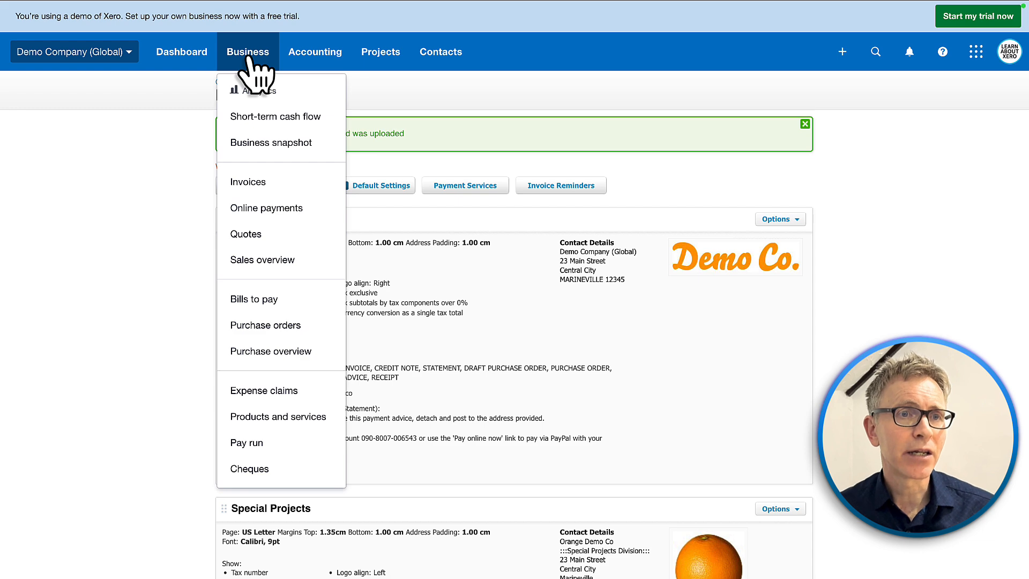
left_click(275, 187, "super")
mouse_move(274, 2)
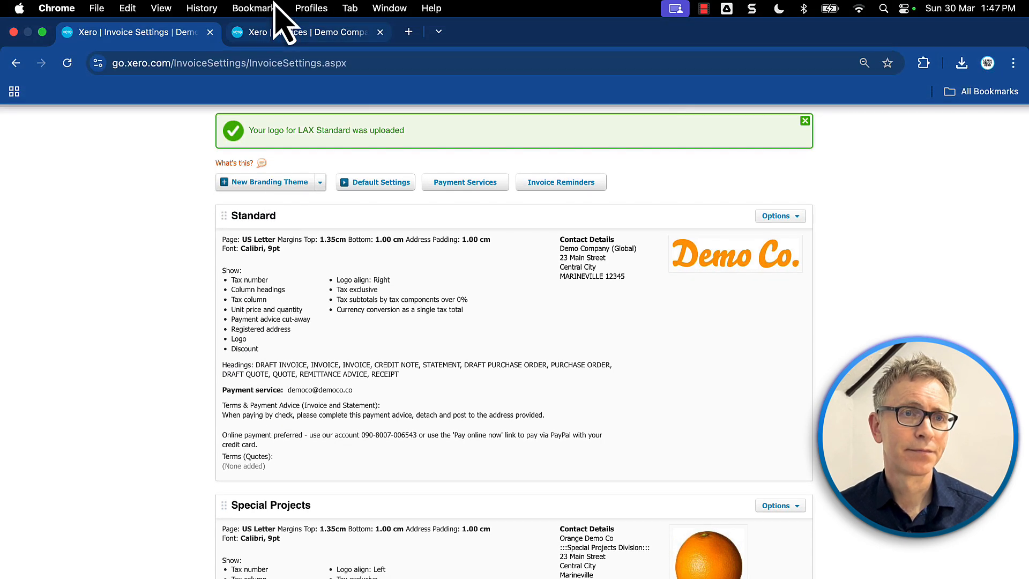
left_click(283, 38)
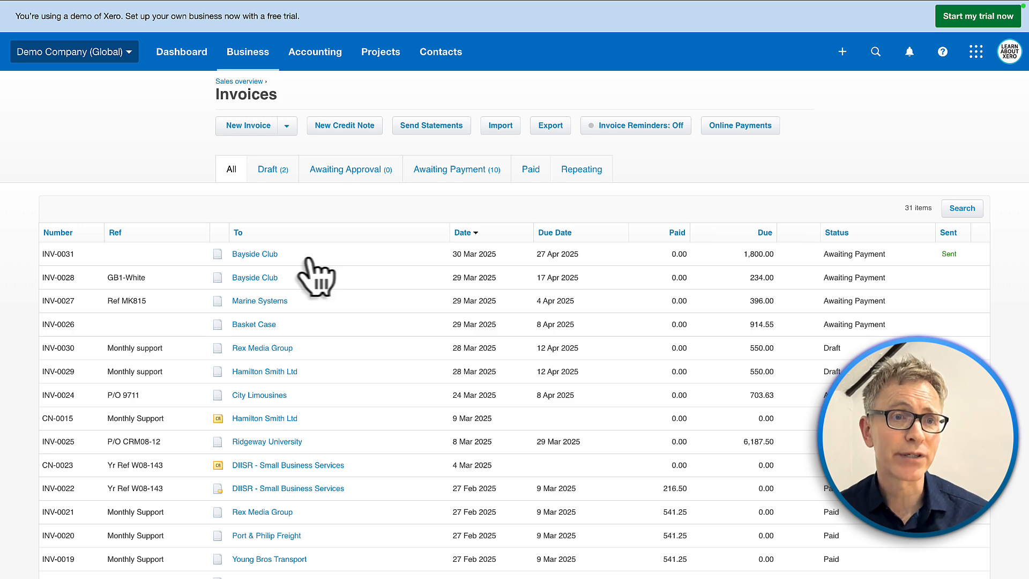
- Open the Bayside Club invoice dated 30 Mar 2025 and preview its PDF
left_click(275, 260)
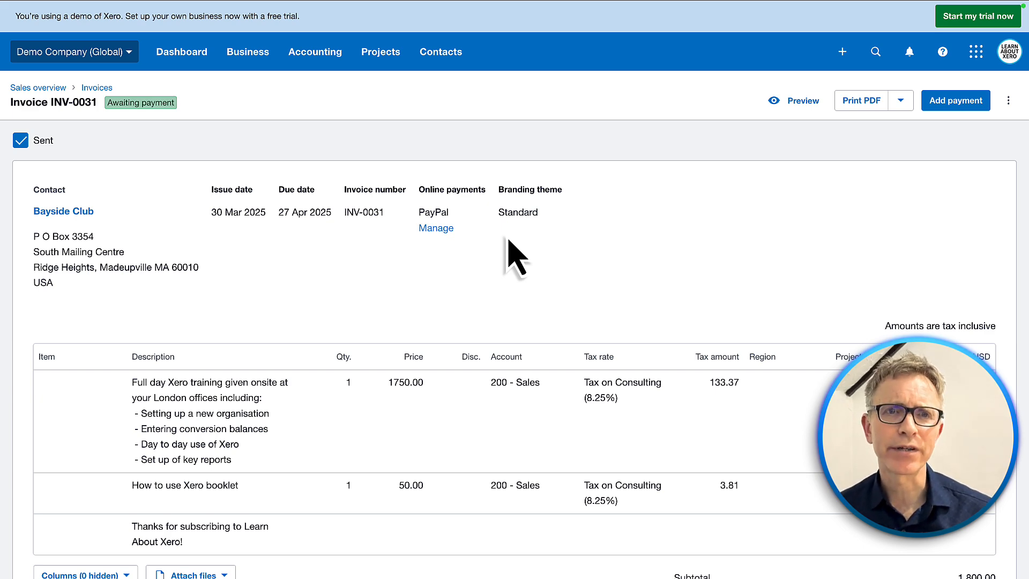
left_click(799, 102)
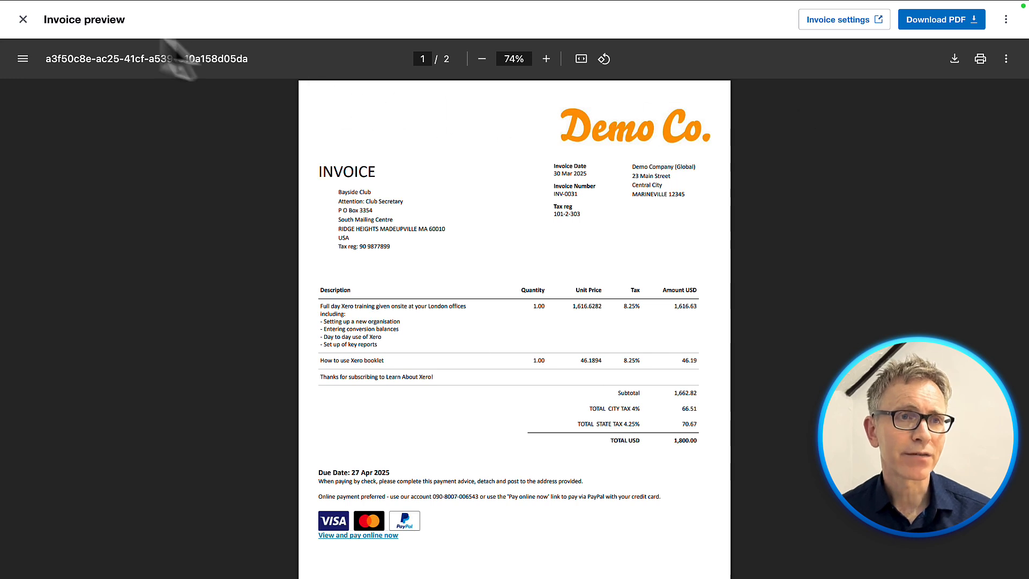
- Change the Bayside Club invoice's branding theme to LAX Standard, save the update and preview the invoice
left_click(22, 21)
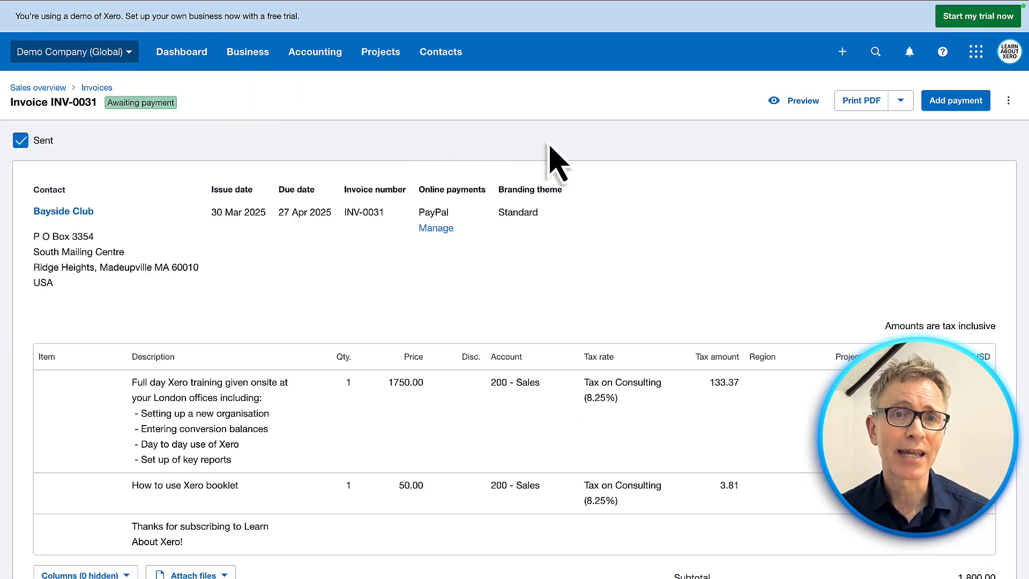
left_click(1009, 101)
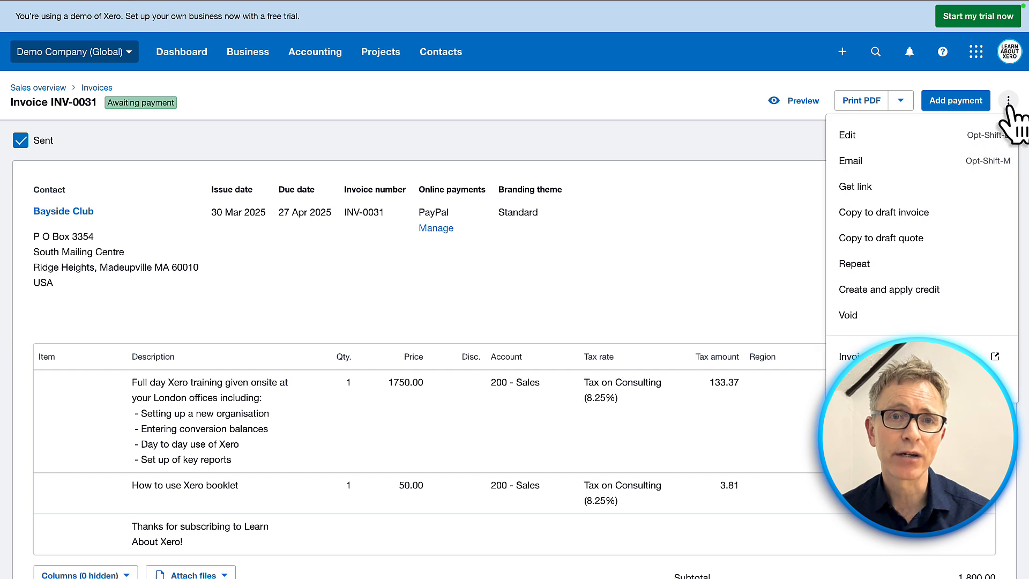
left_click(912, 135)
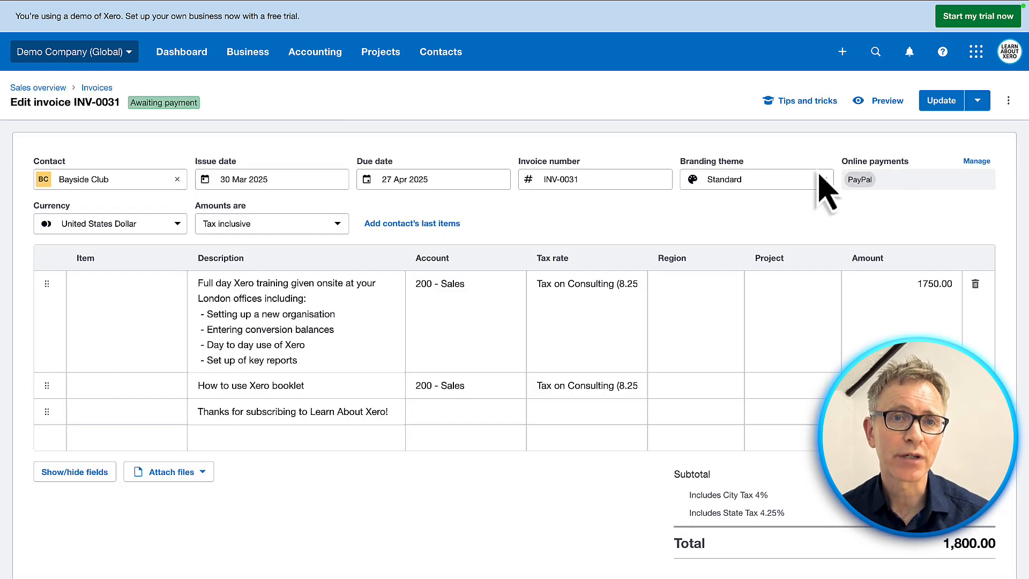
left_click(816, 182)
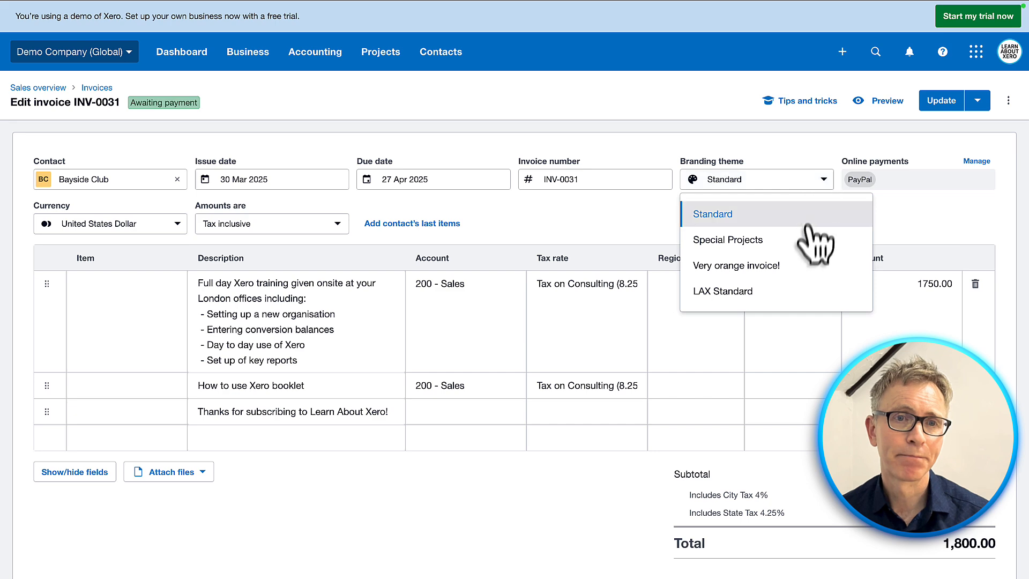
left_click(798, 291)
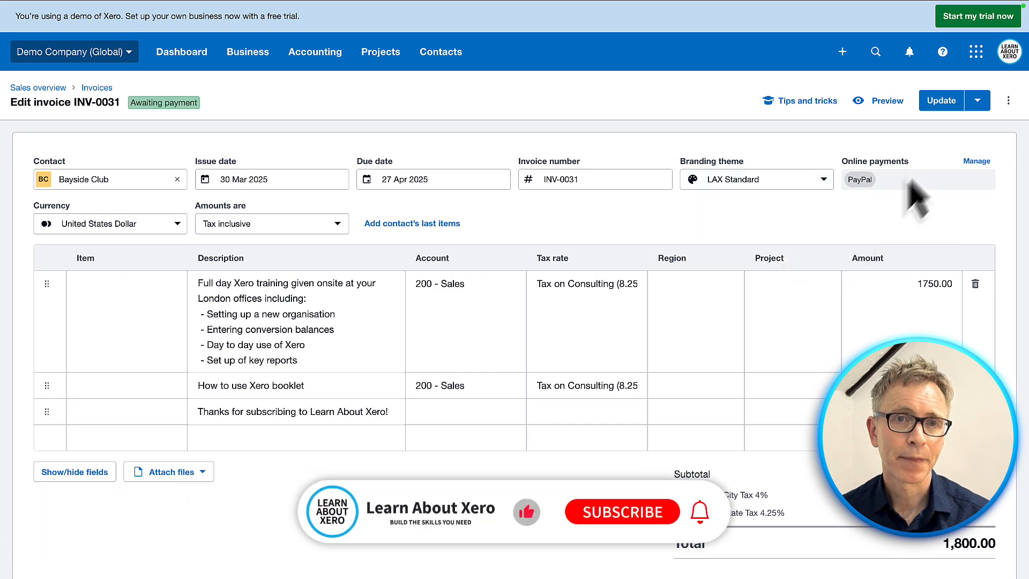
left_click(941, 100)
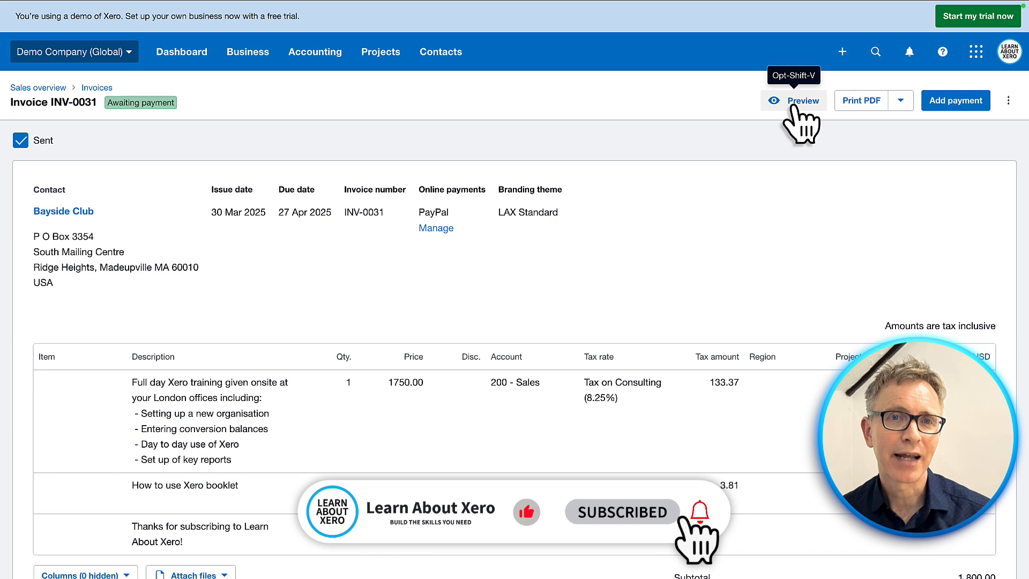
left_click(792, 106)
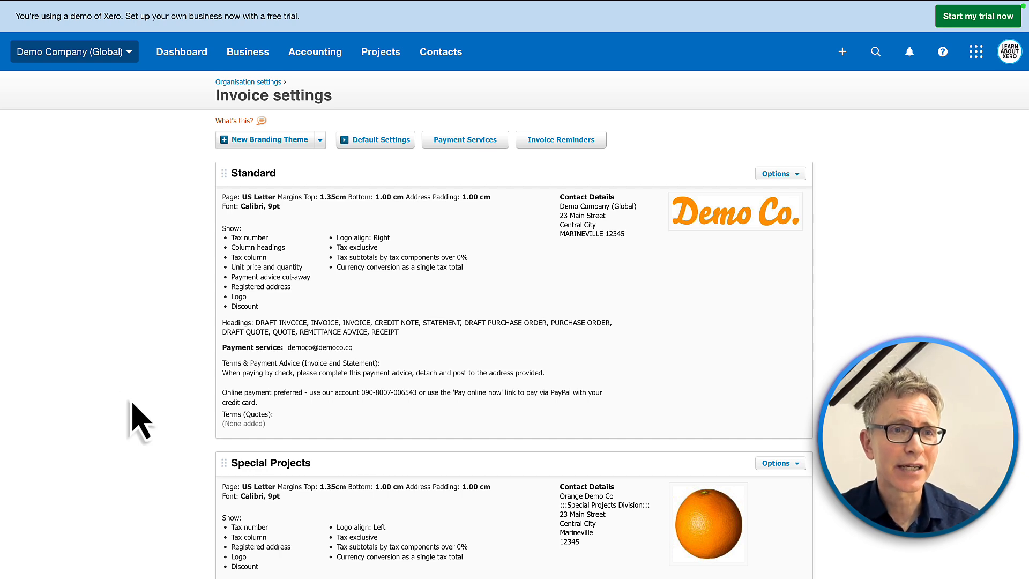
- Create a custom .docx branding theme titled "LAX" and download its zip of template files
left_click(320, 141)
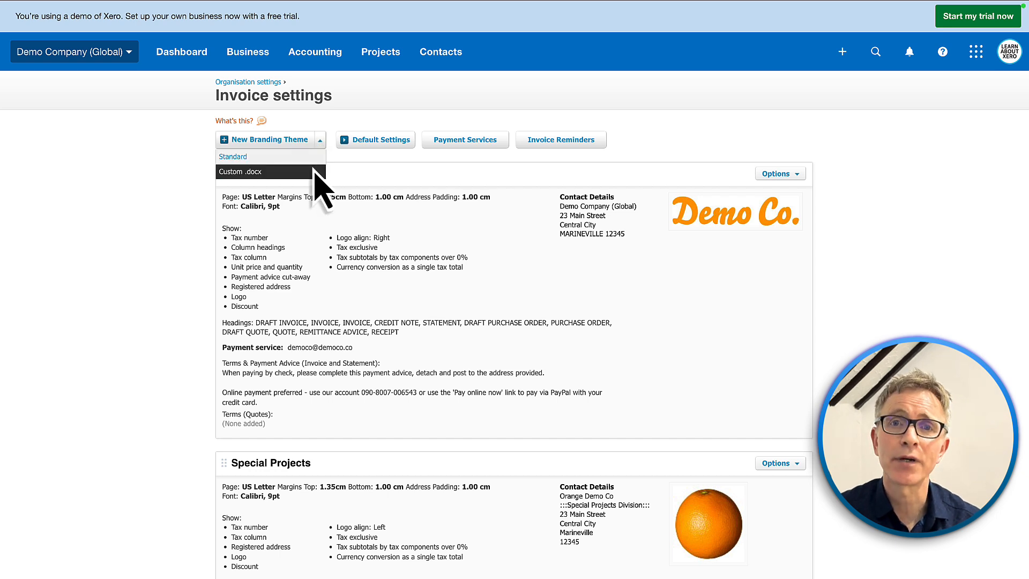
left_click(315, 171)
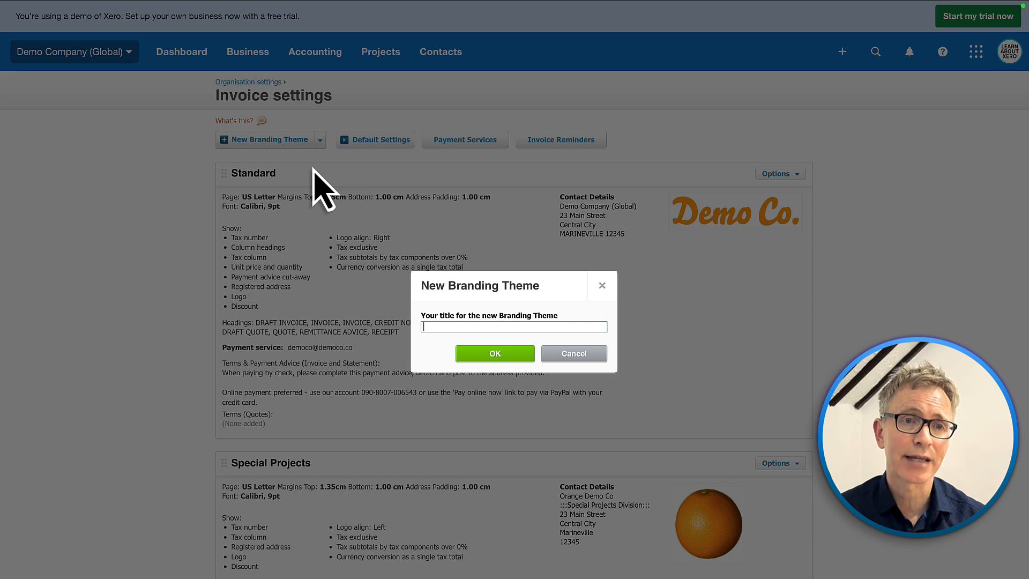
type("LAX")
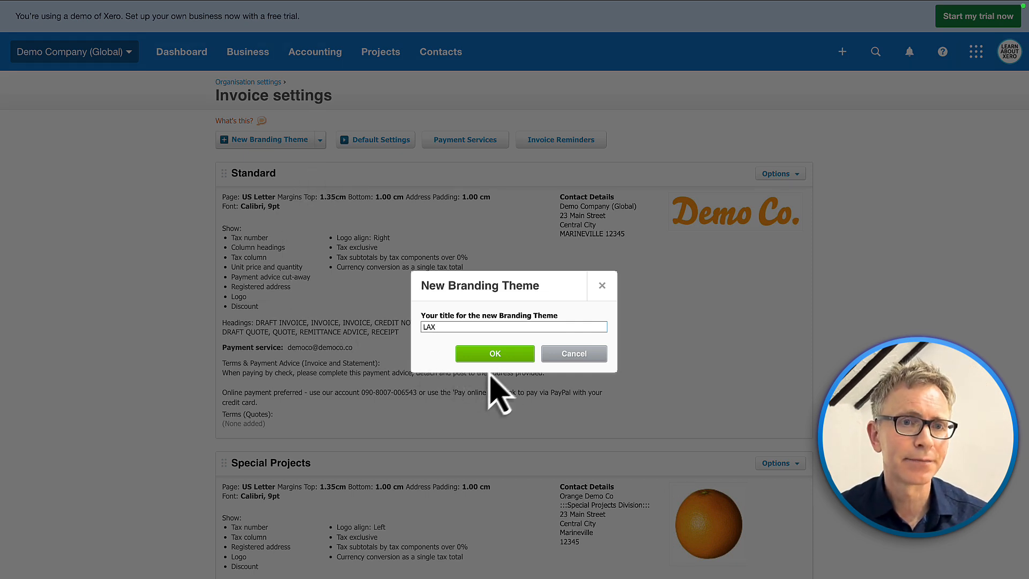
left_click(498, 356)
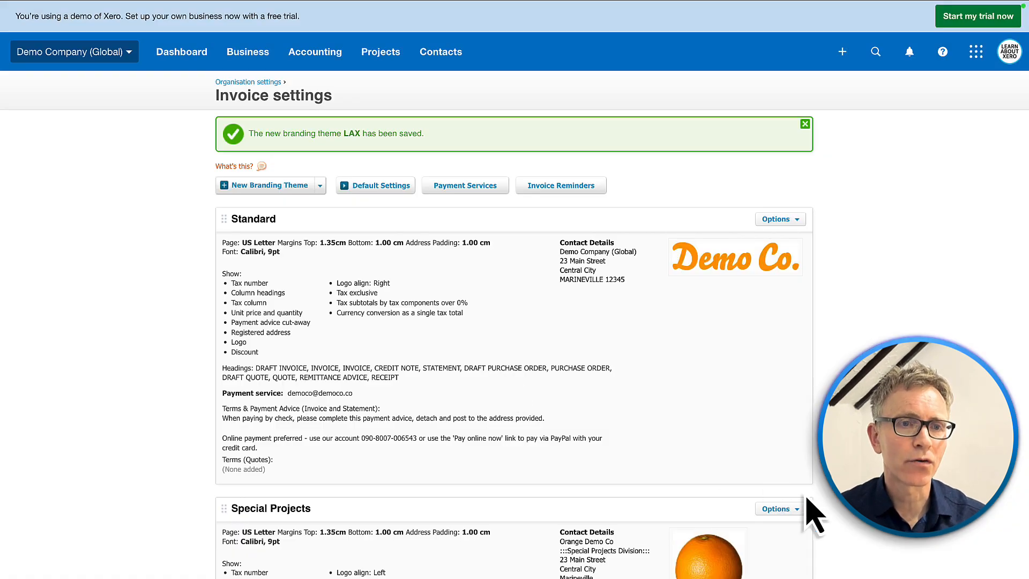
scroll(812, 515, "down", 15)
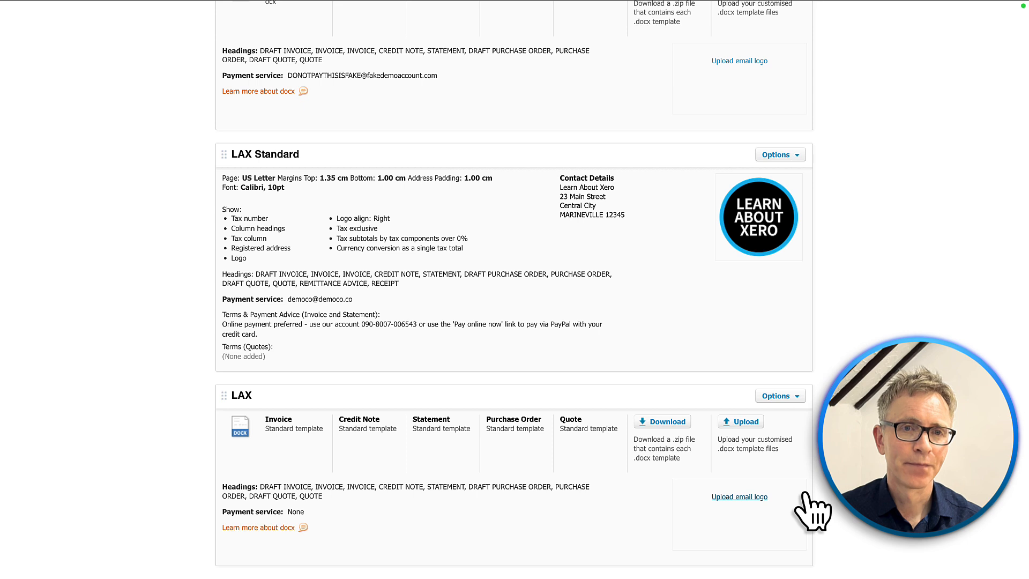
left_click(667, 423)
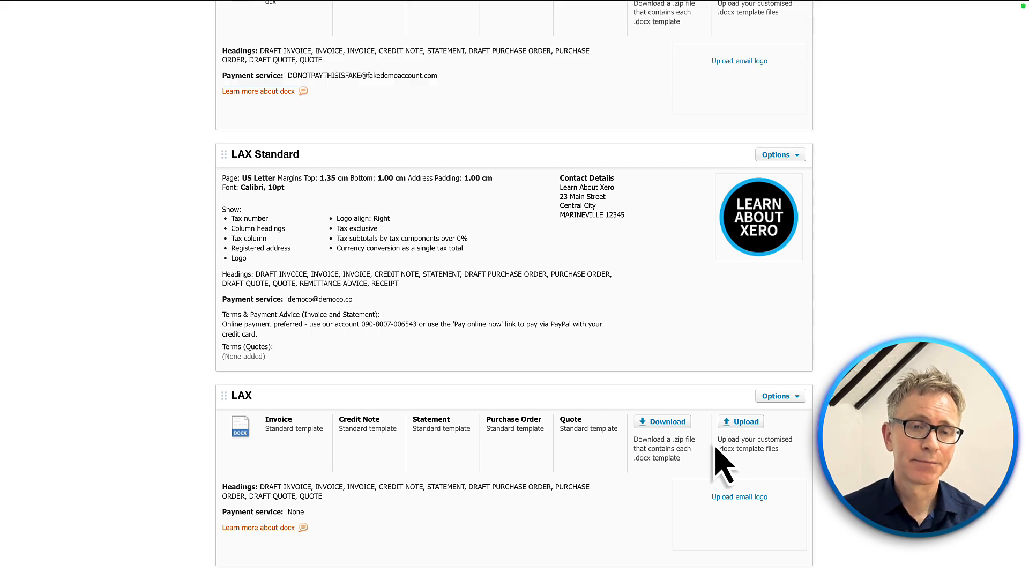
- Switch to Finder, extract LAX Templates.zip in the Downloads folder, and open Invoice.docx in Word
mouse_move(391, 575)
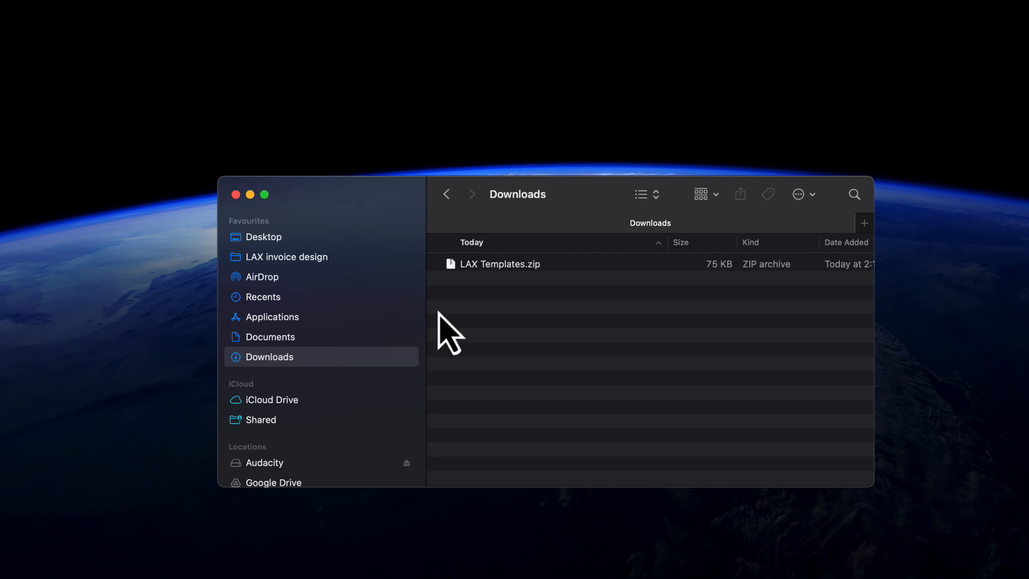
double_click(481, 266)
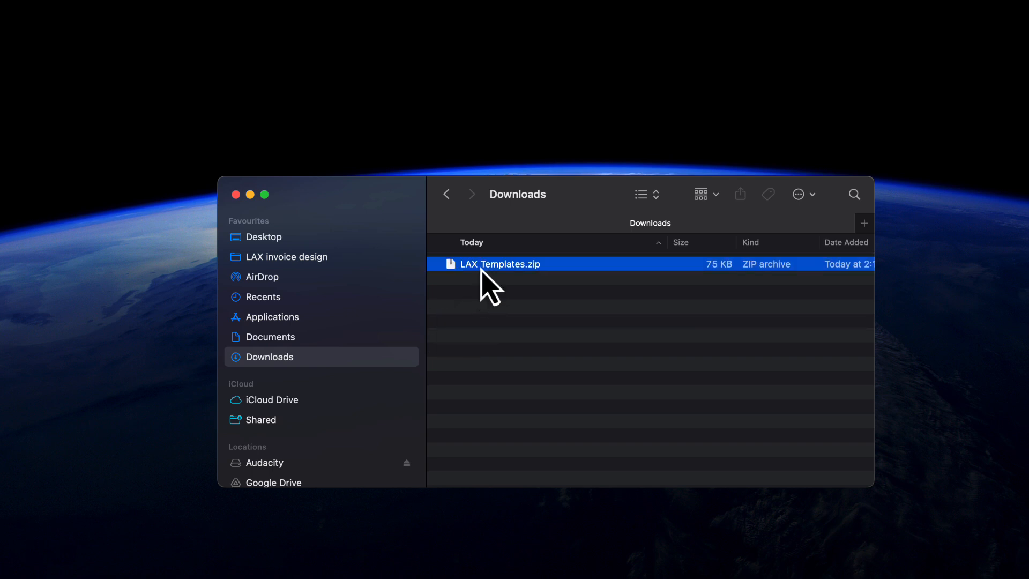
double_click(479, 264)
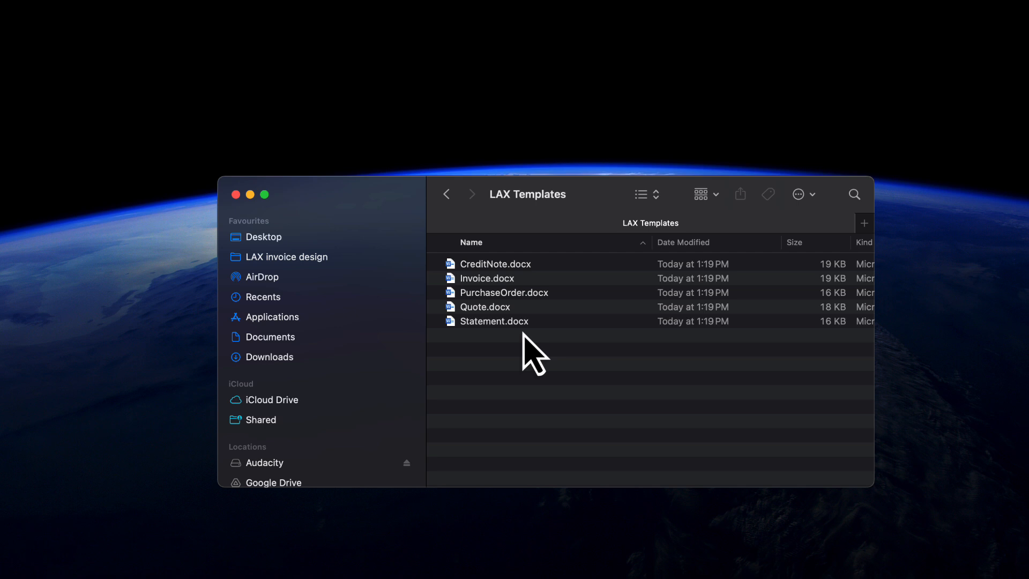
double_click(481, 281)
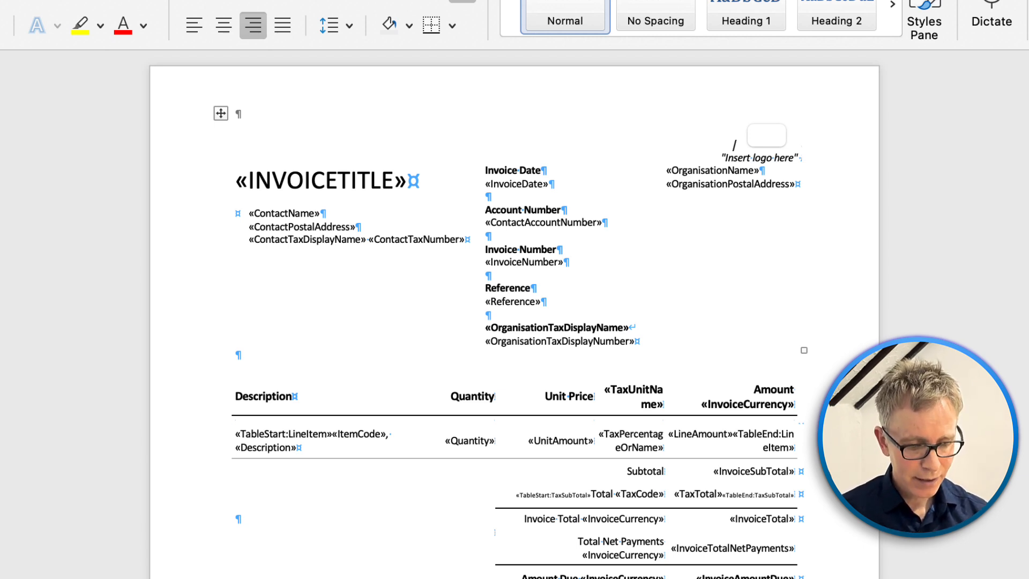
- Show the merge field codes throughout the invoice template to examine them, and switch back to the field names
key("alt+F9")
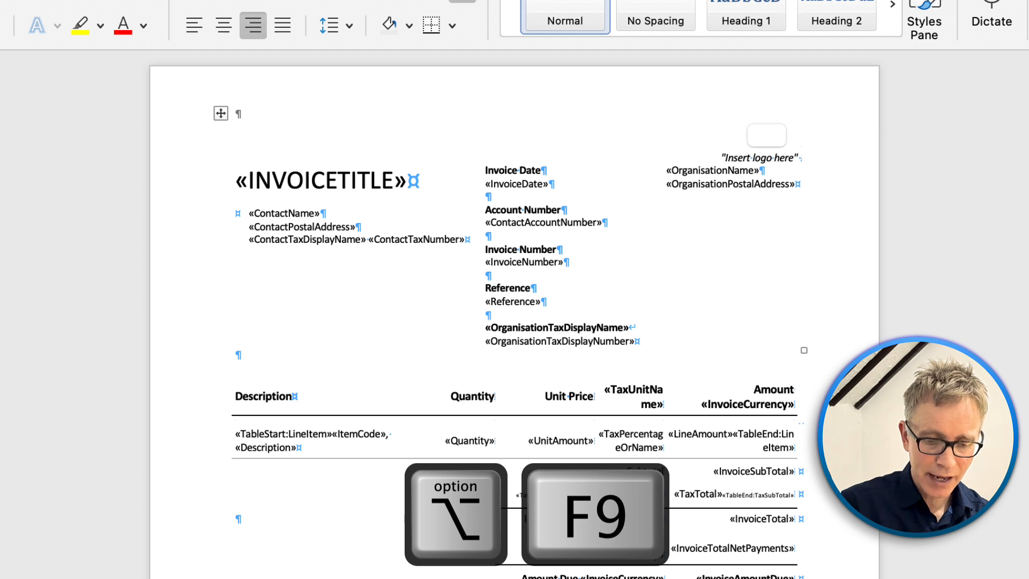
key("alt+F9")
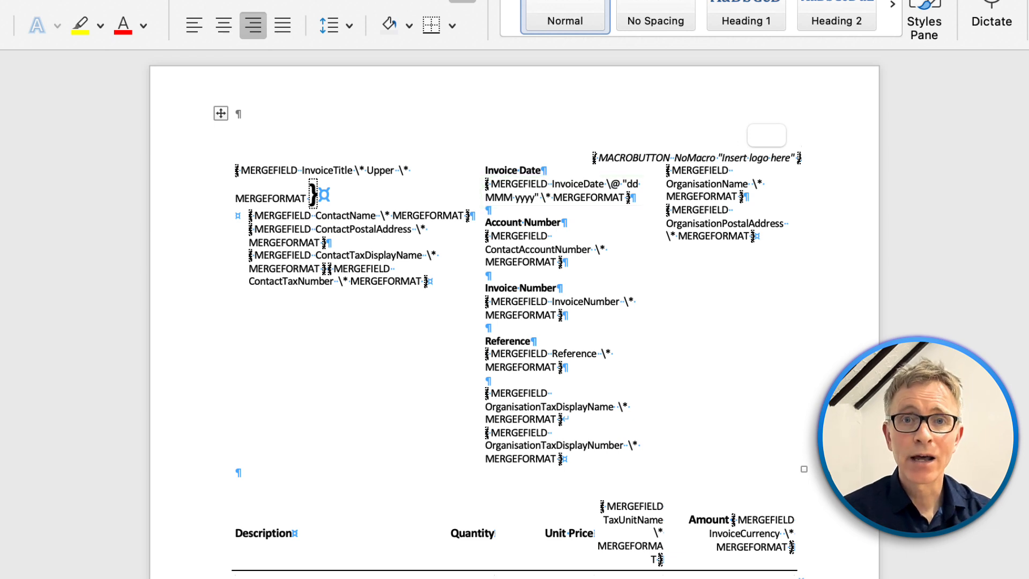
key("alt+F9")
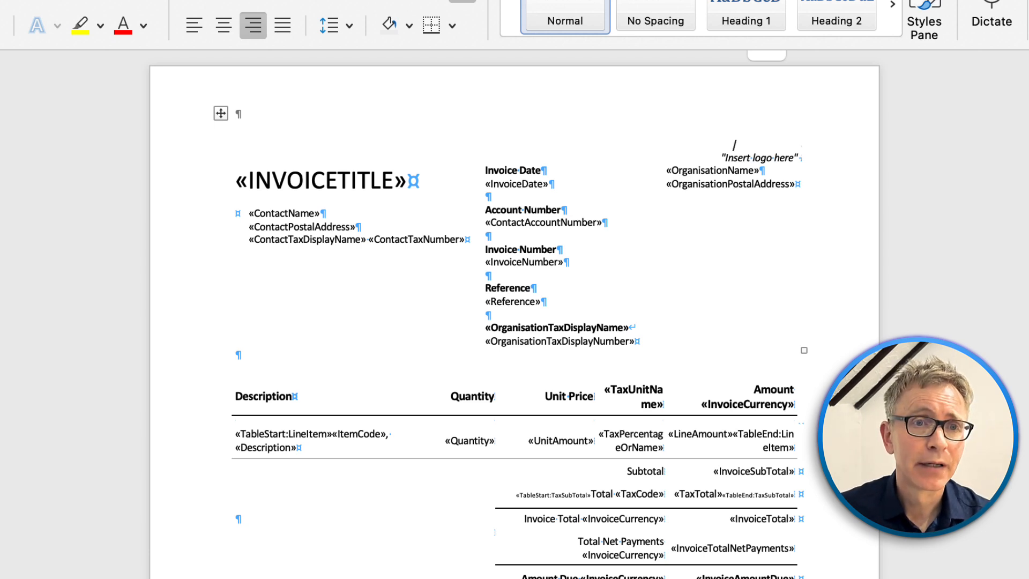
- Toggle the field code of only the InvoiceDate merge field to inspect its date format, and hide the code again
left_click(518, 184)
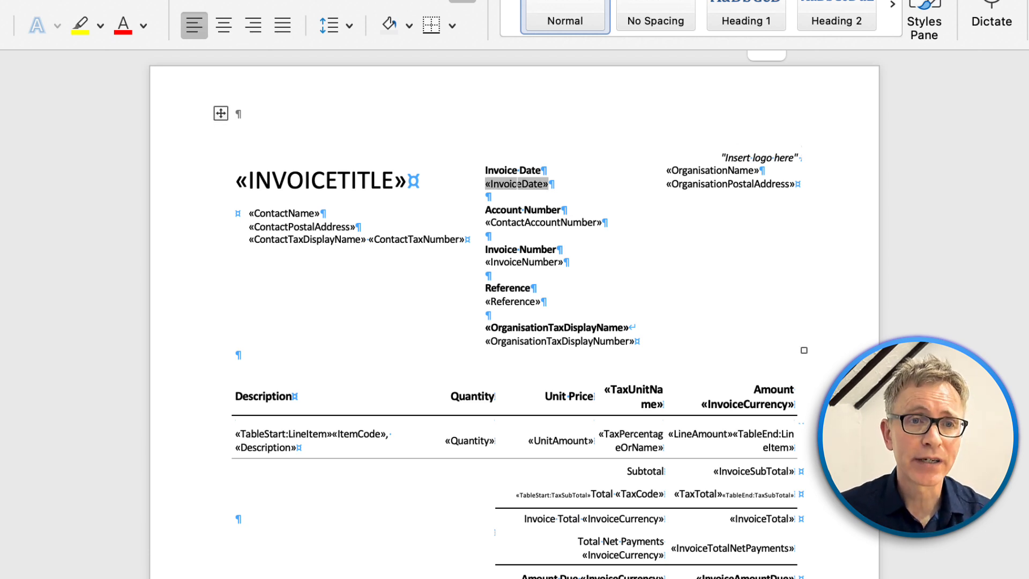
right_click(518, 185)
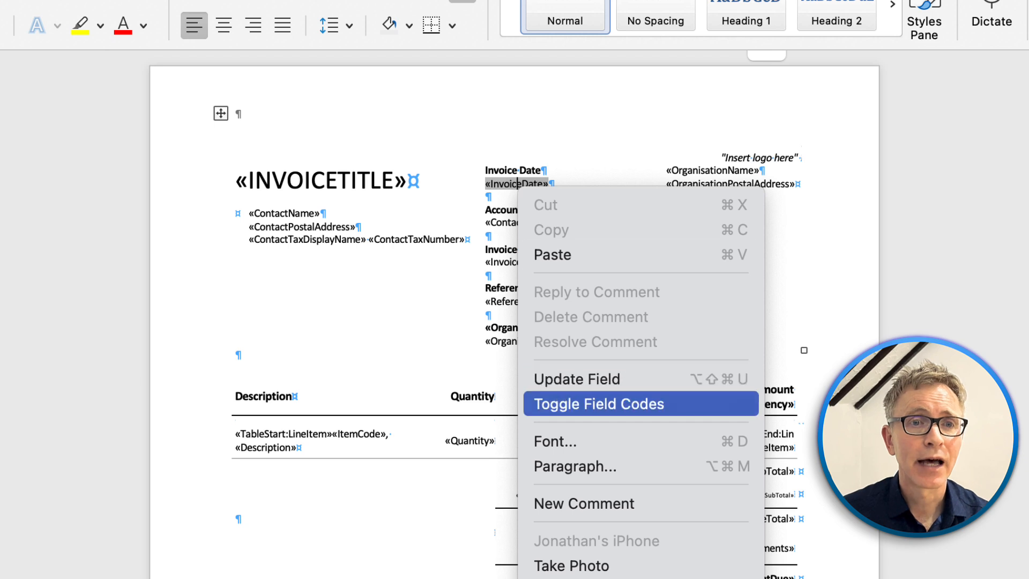
left_click(599, 404)
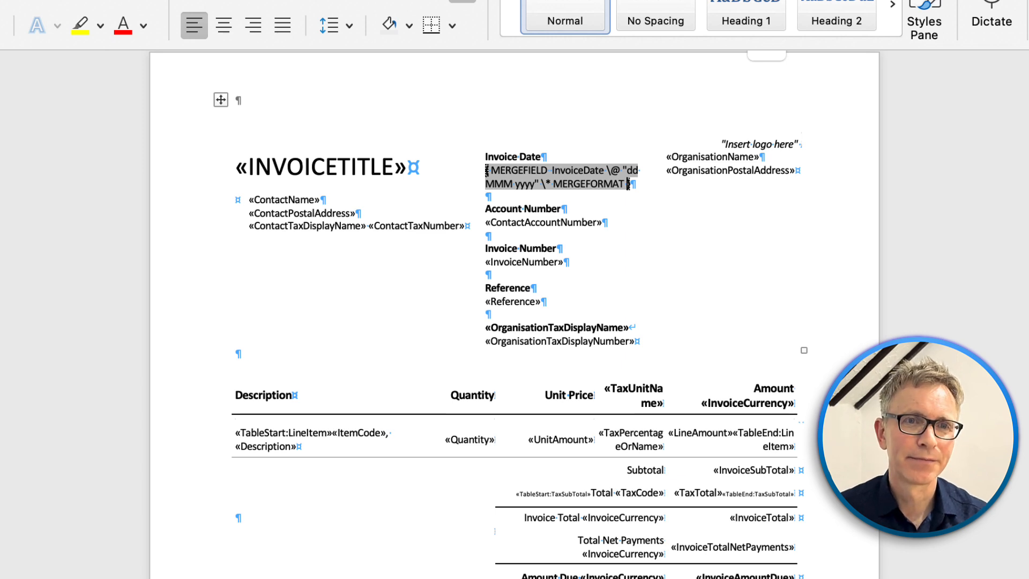
right_click(573, 182)
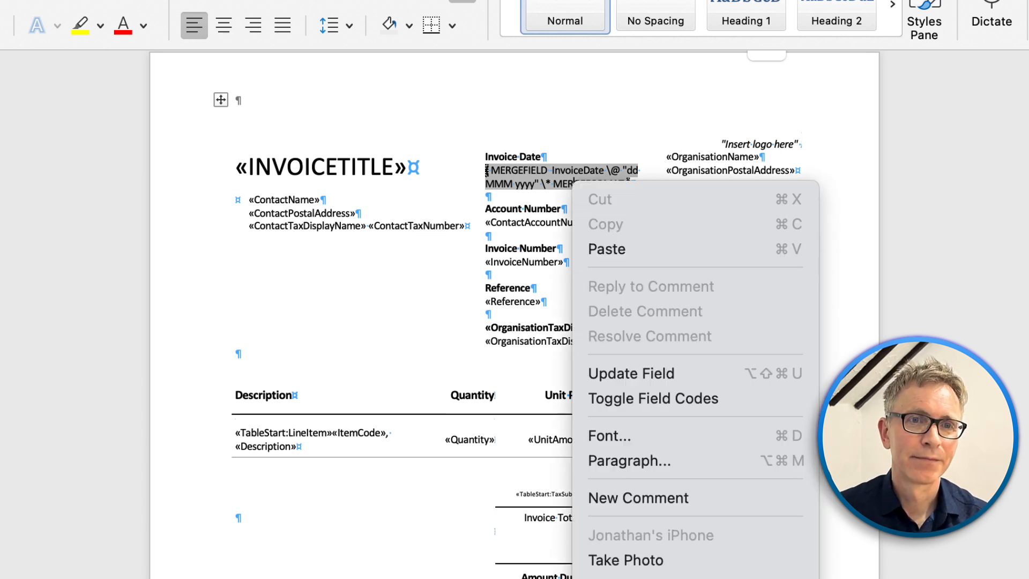
left_click(654, 399)
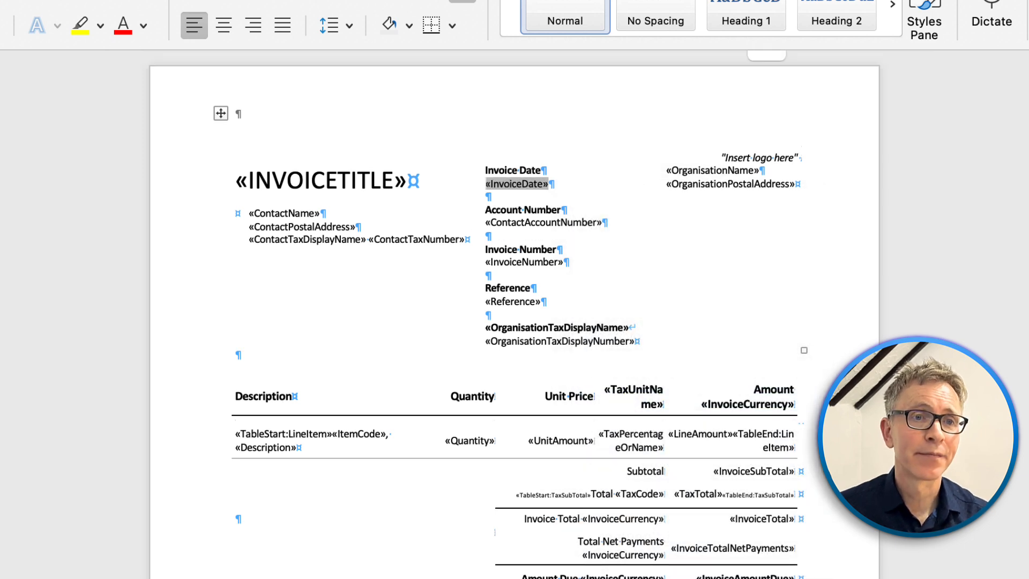
left_click(354, 509)
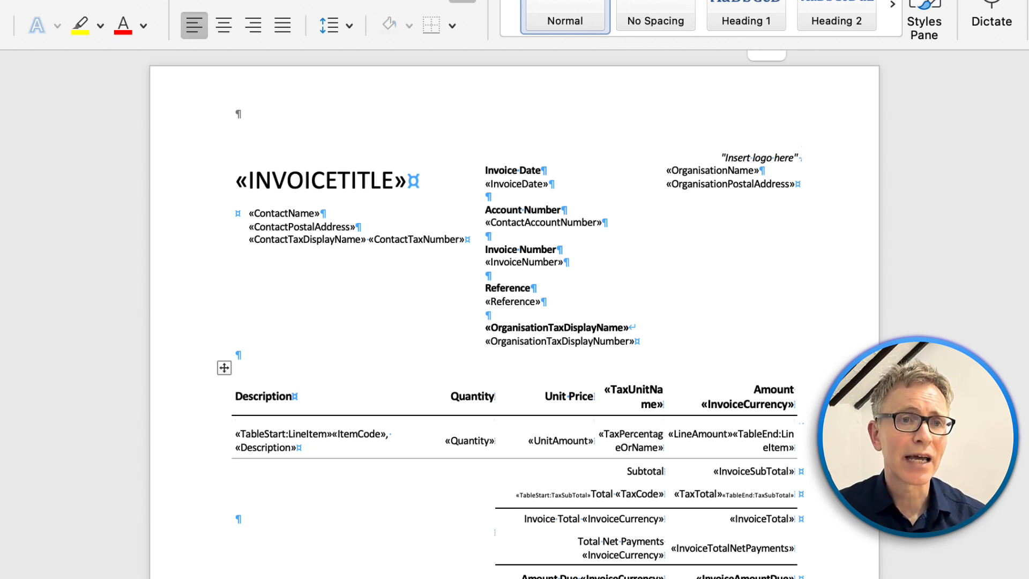
- Select the header table and the line-items table in turn to examine how the template is laid out, and clear the selection
left_click(249, 180)
left_click(221, 113)
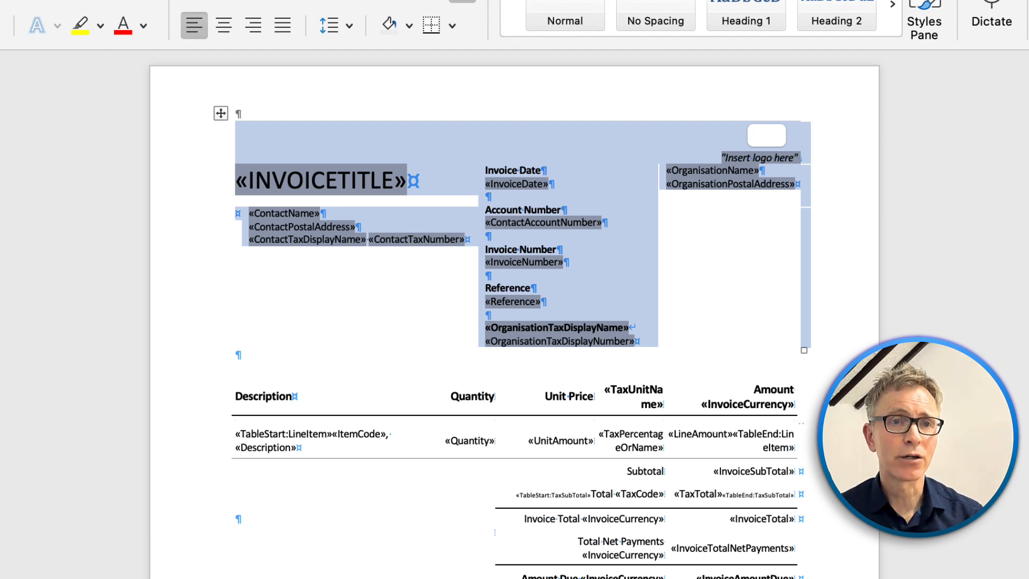
left_click(244, 396)
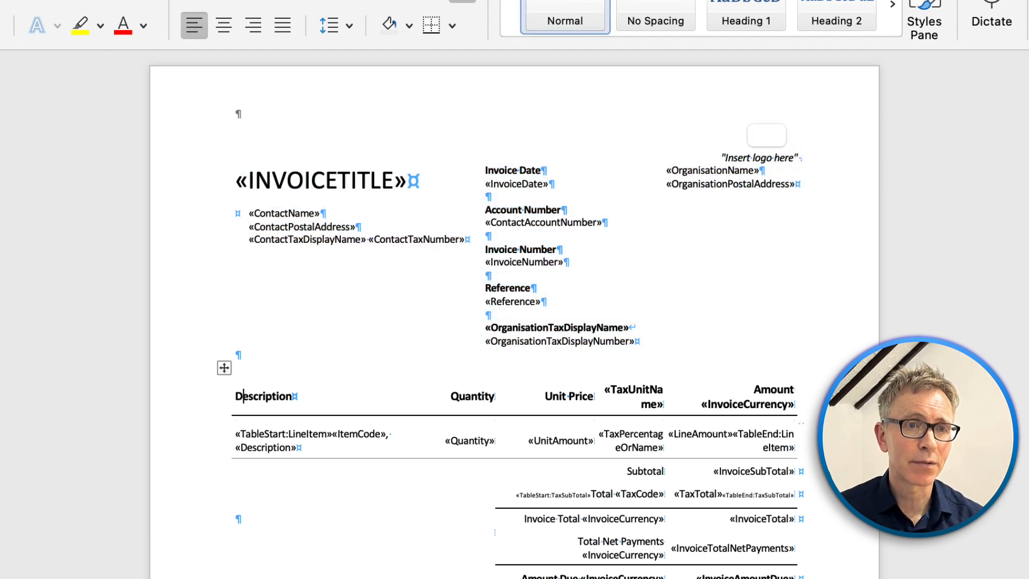
left_click(224, 368)
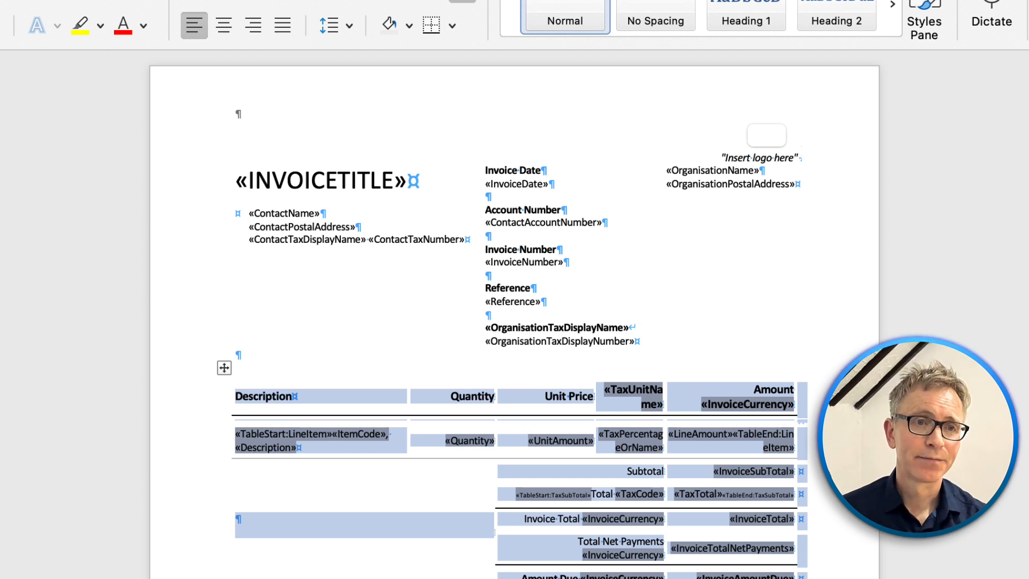
key("Left")
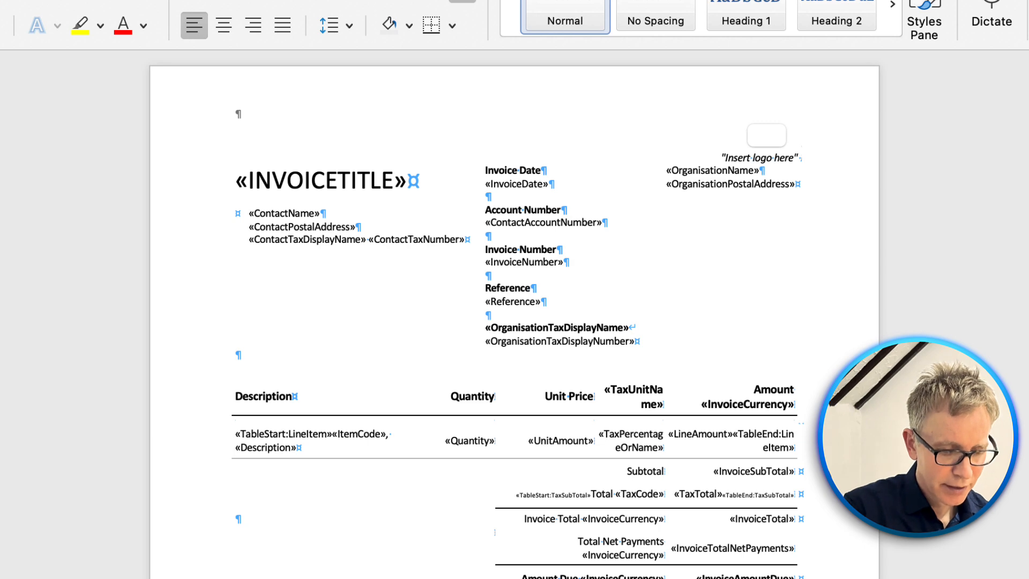
- Set the font of the entire invoice template to Cera Pro
key("super+a")
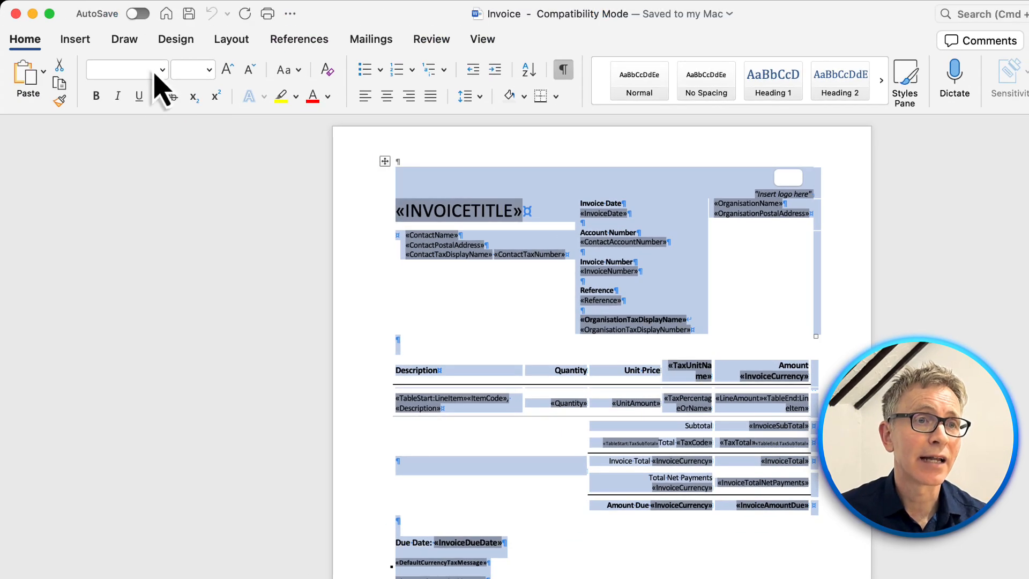
left_click(161, 72)
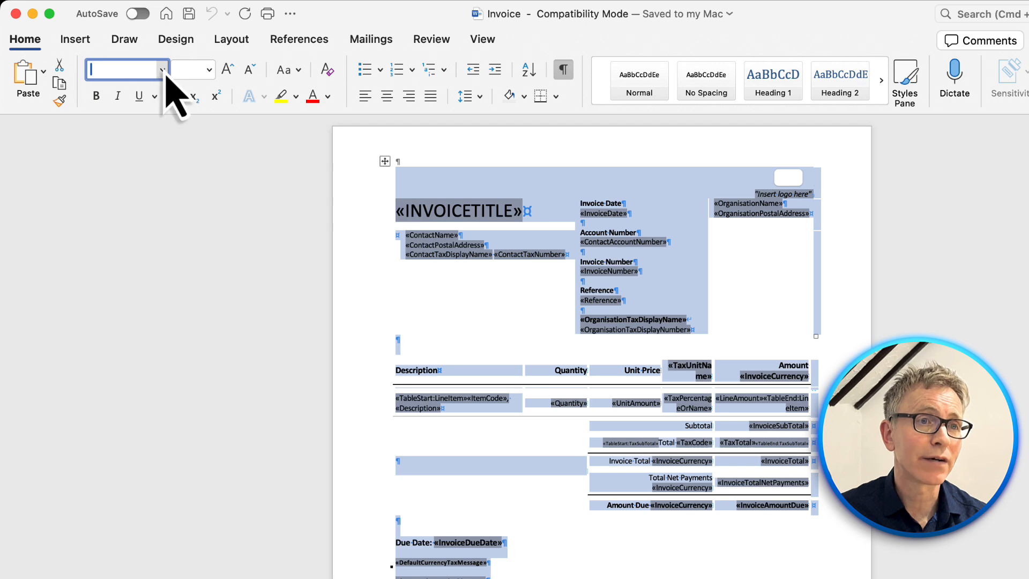
left_click(162, 75)
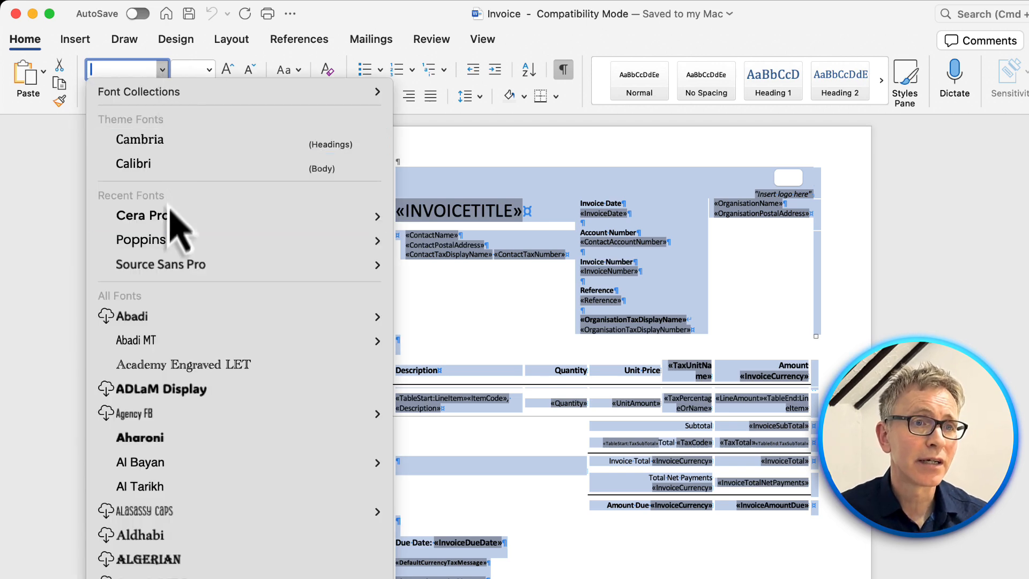
mouse_move(169, 220)
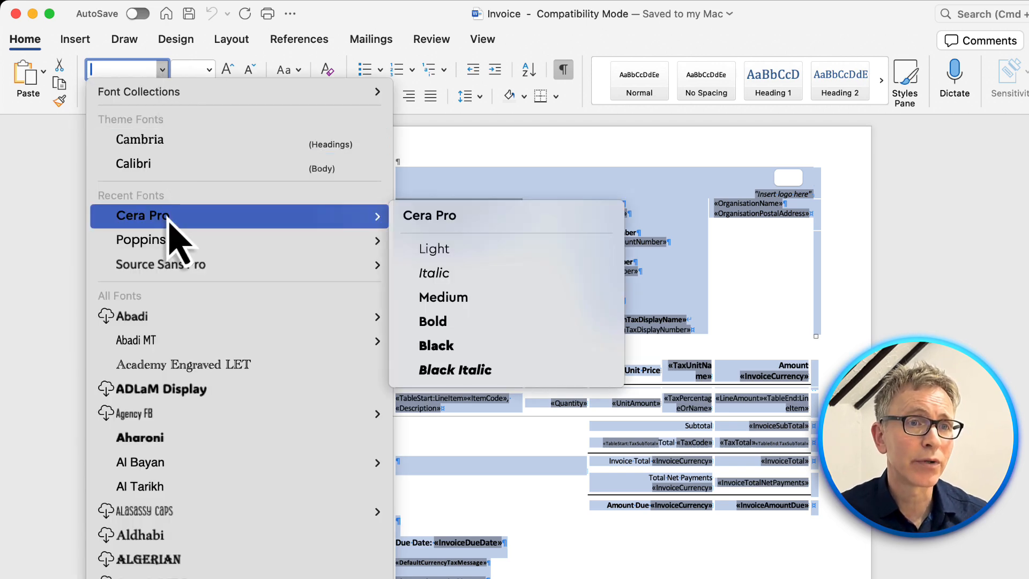
left_click(429, 223)
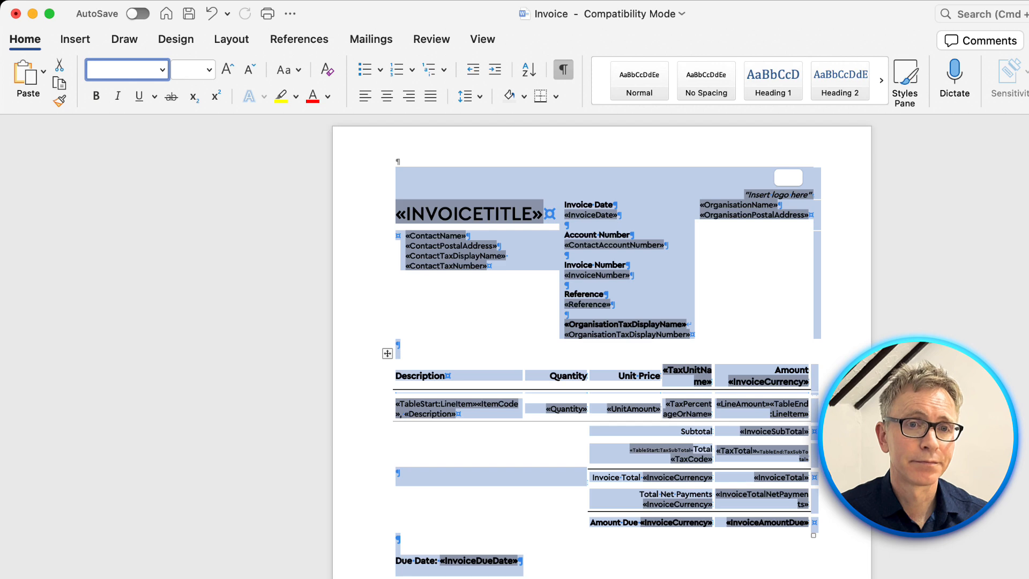
- Delete the Account Number label, the ContactAccountNumber merge field and the leftover blank lines from the invoice header
left_click(847, 429)
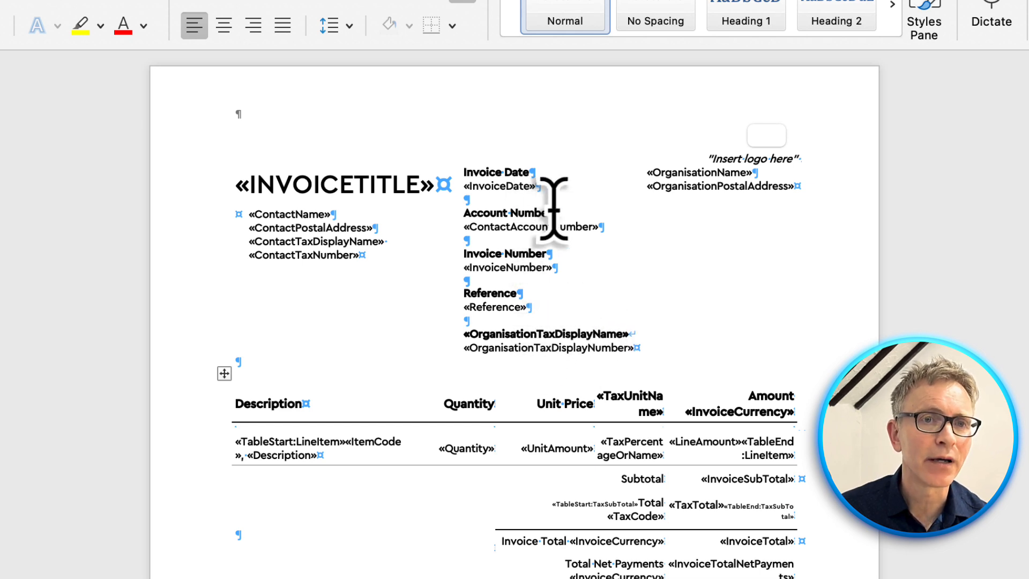
left_click_drag(548, 210, 461, 213)
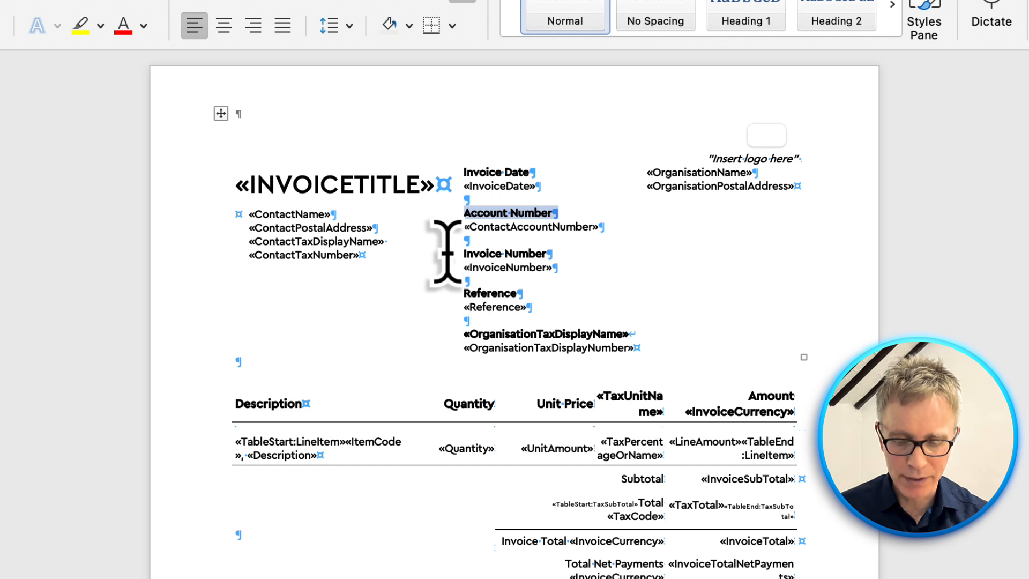
key("BackSpace")
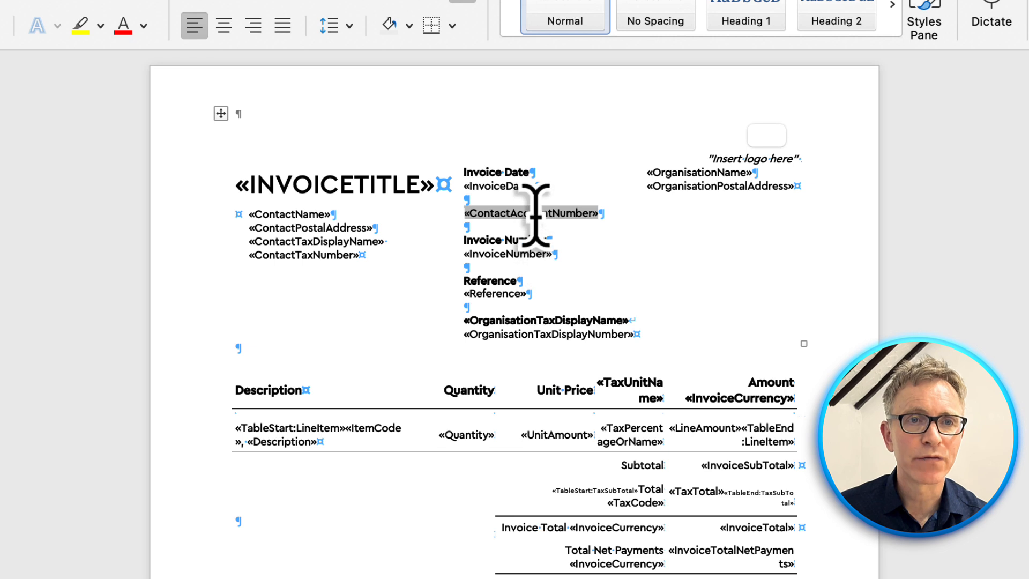
scroll(535, 215, "down", 1)
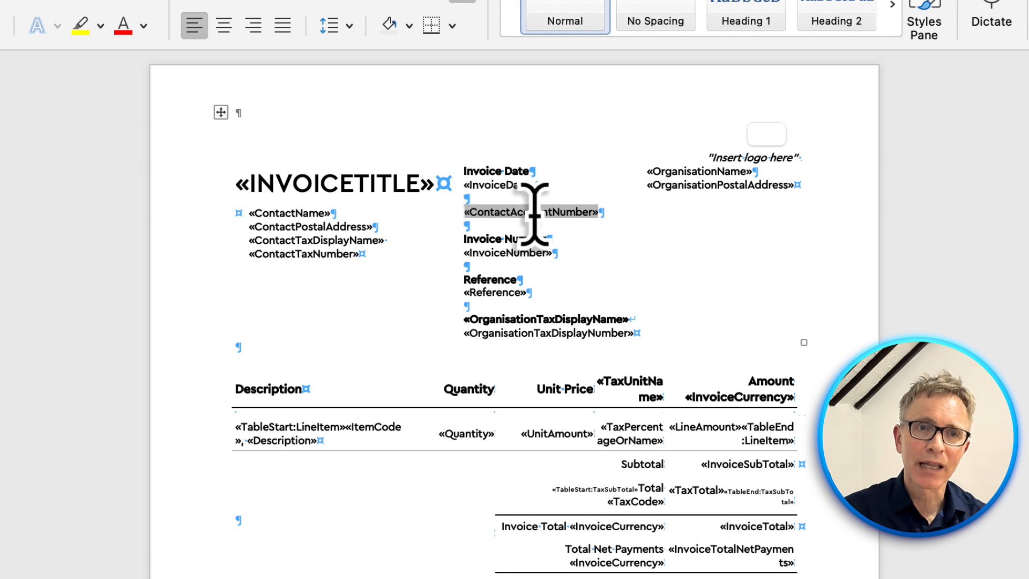
right_click(537, 216)
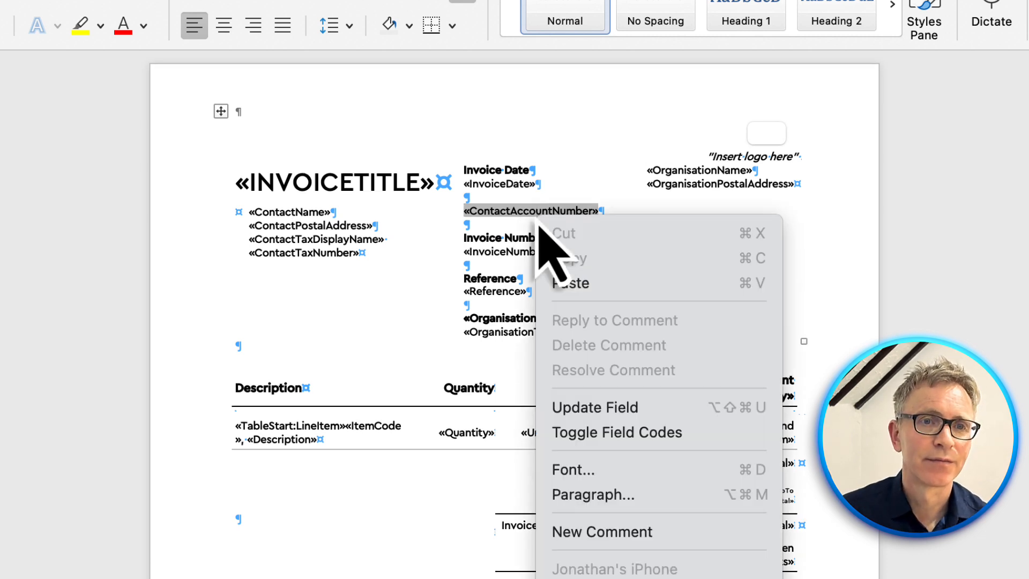
left_click(601, 434)
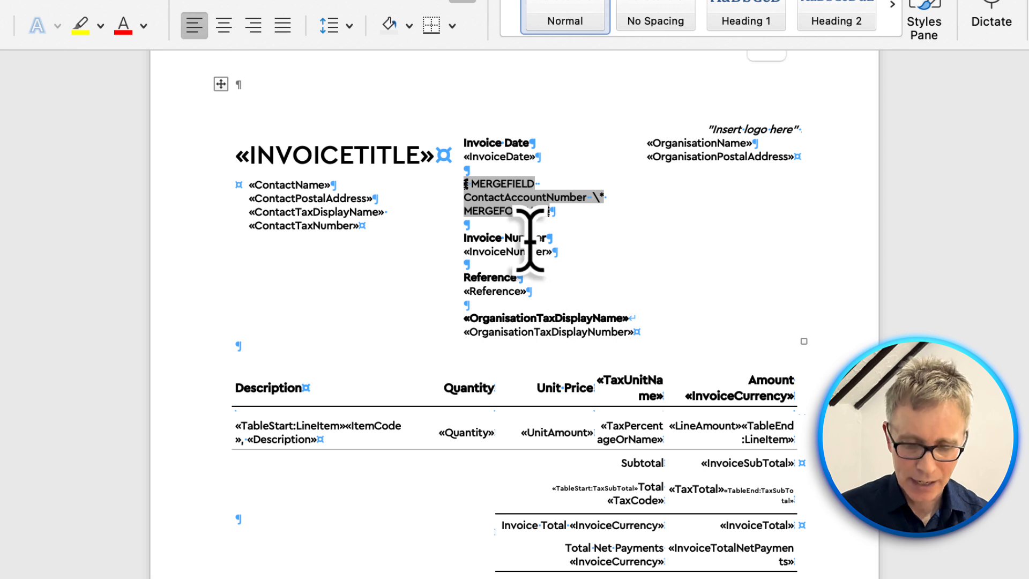
key("BackSpace")
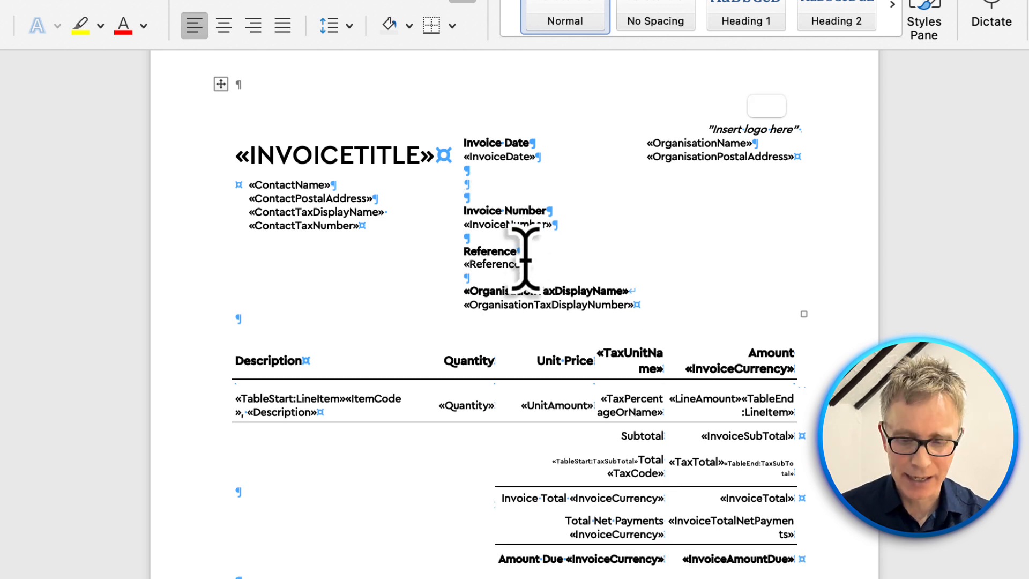
key("BackSpace")
key("BackSpace")
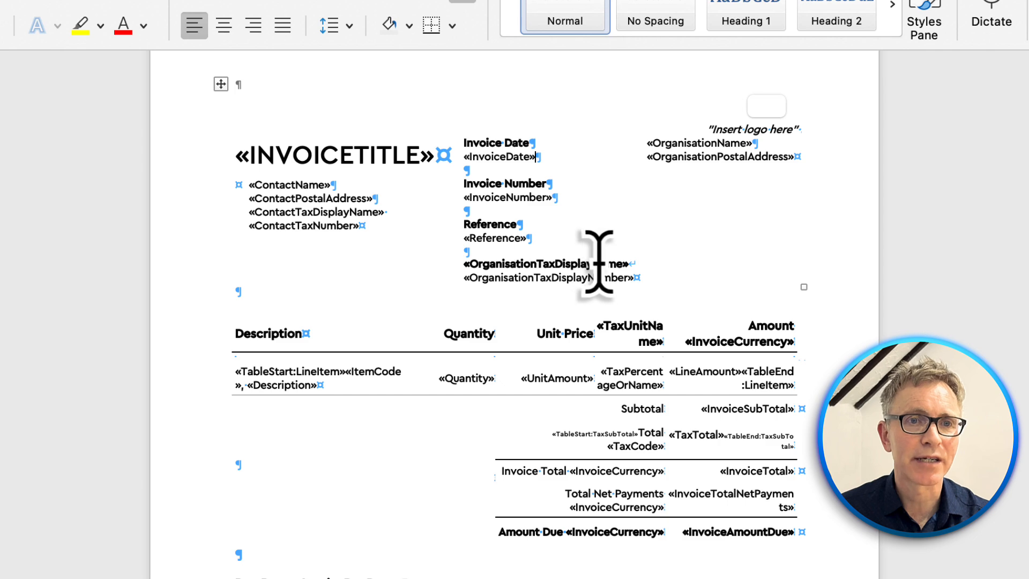
- Delete the OrganisationTaxDisplayName and OrganisationTaxDisplayNumber merge fields and the spare blank line below Reference
left_click(547, 262)
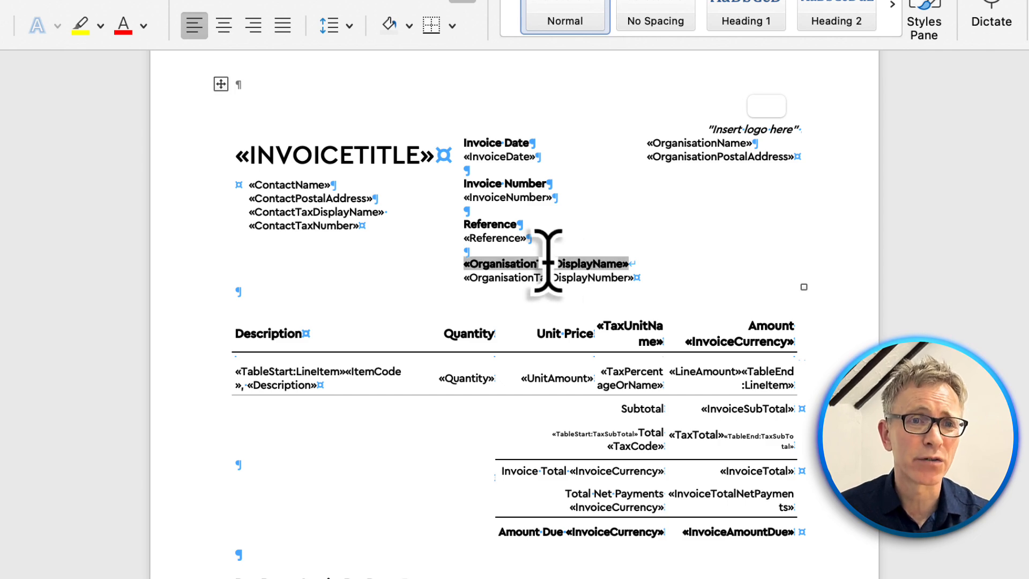
right_click(551, 263)
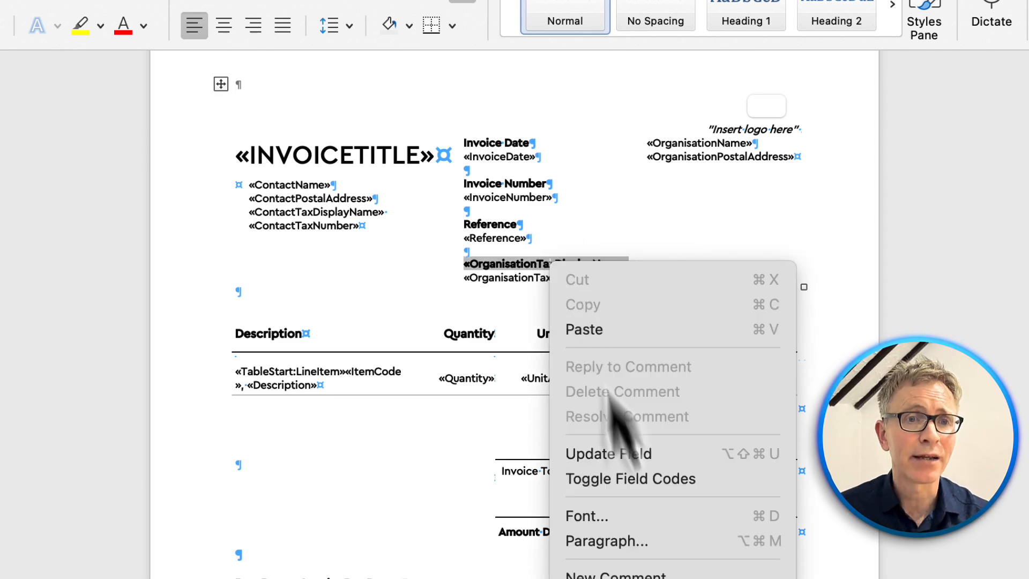
left_click(638, 483)
key("Delete")
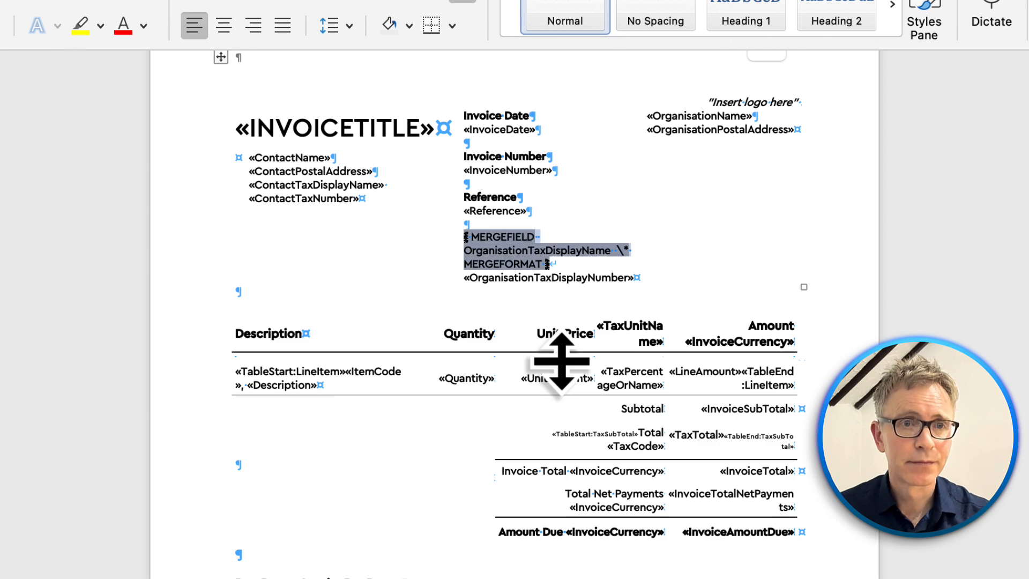
key("Delete")
key("Delete")
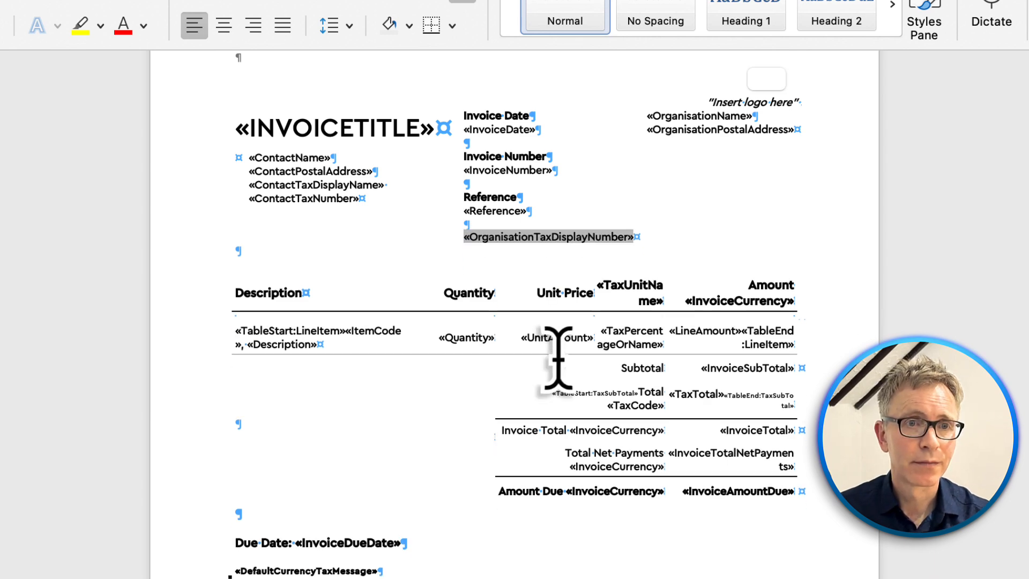
right_click(548, 237)
left_click(602, 454)
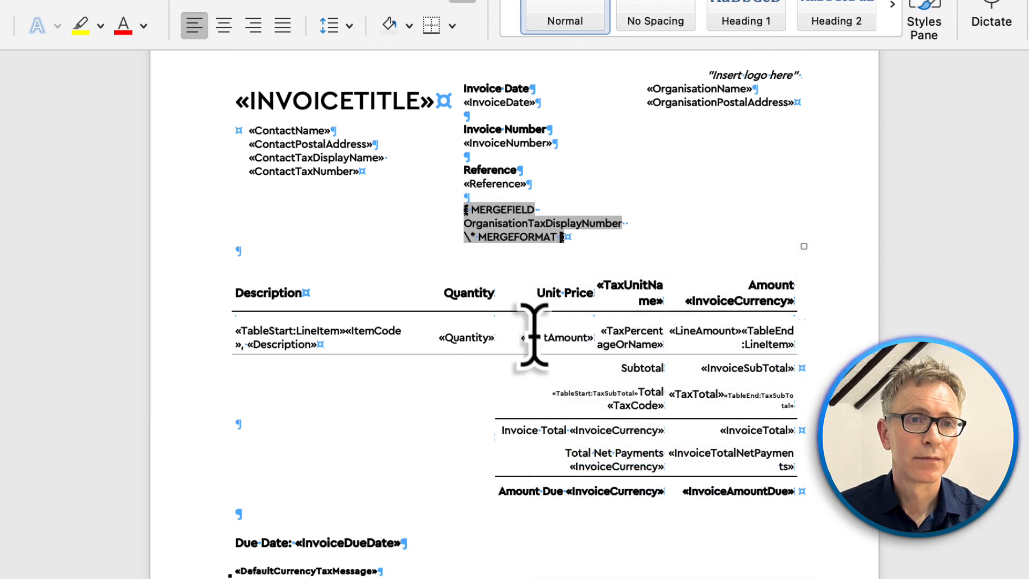
key("Delete")
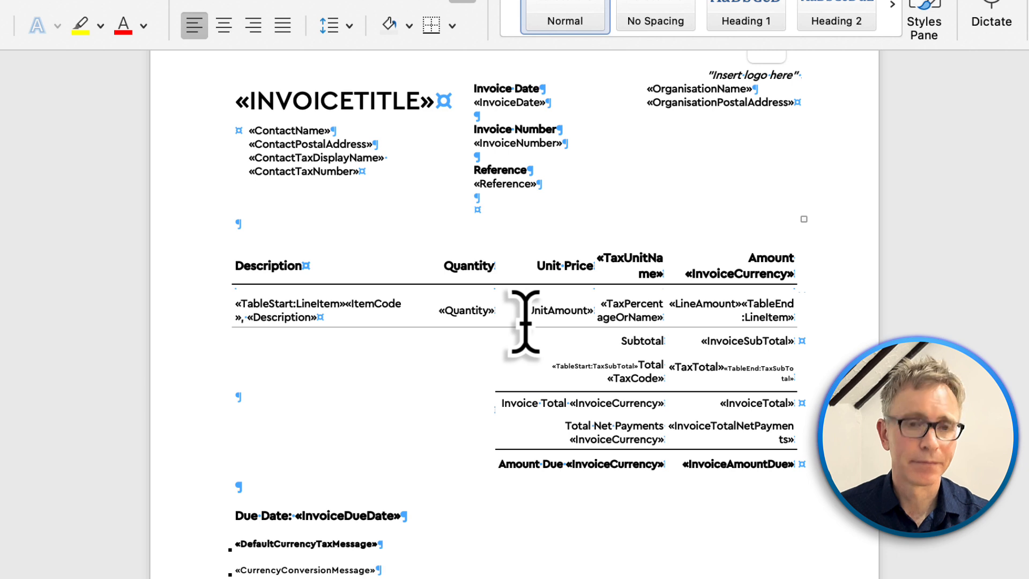
key("BackSpace")
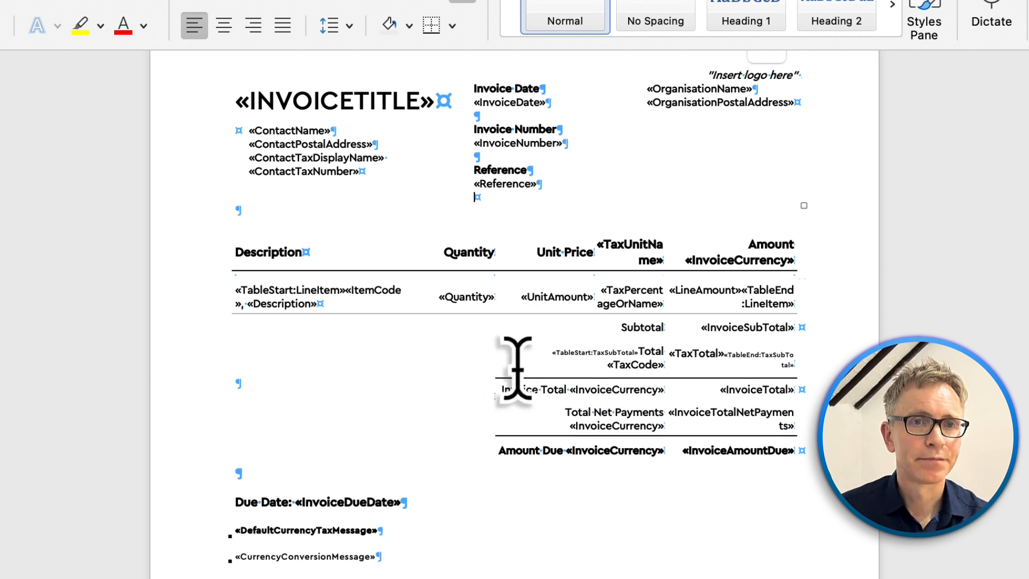
scroll(515, 370, "up", 3)
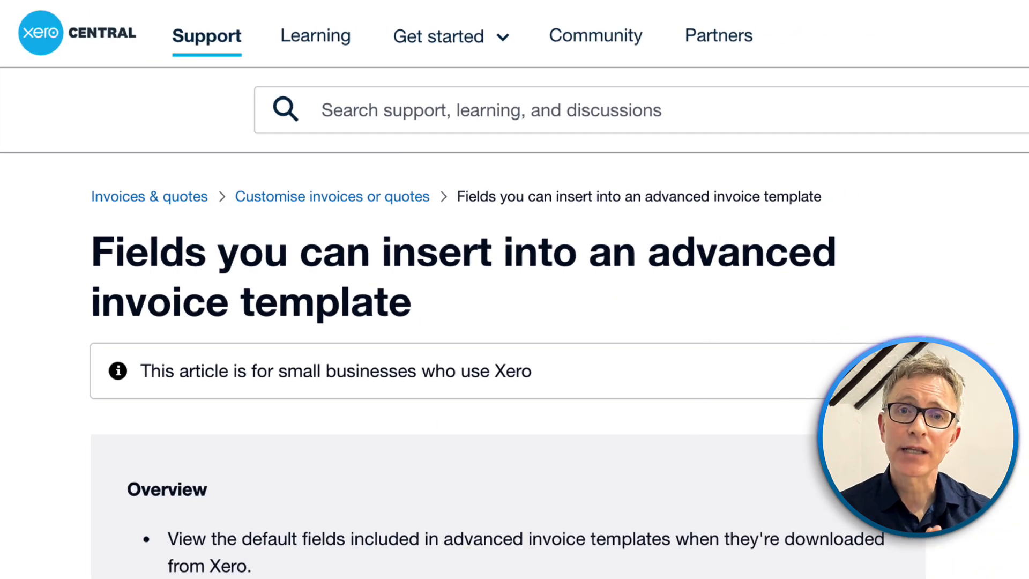
- Switch to the Xero Central article on advanced invoice template fields and examine the insertable field names and their descriptions
scroll(514, 289, "down", 12)
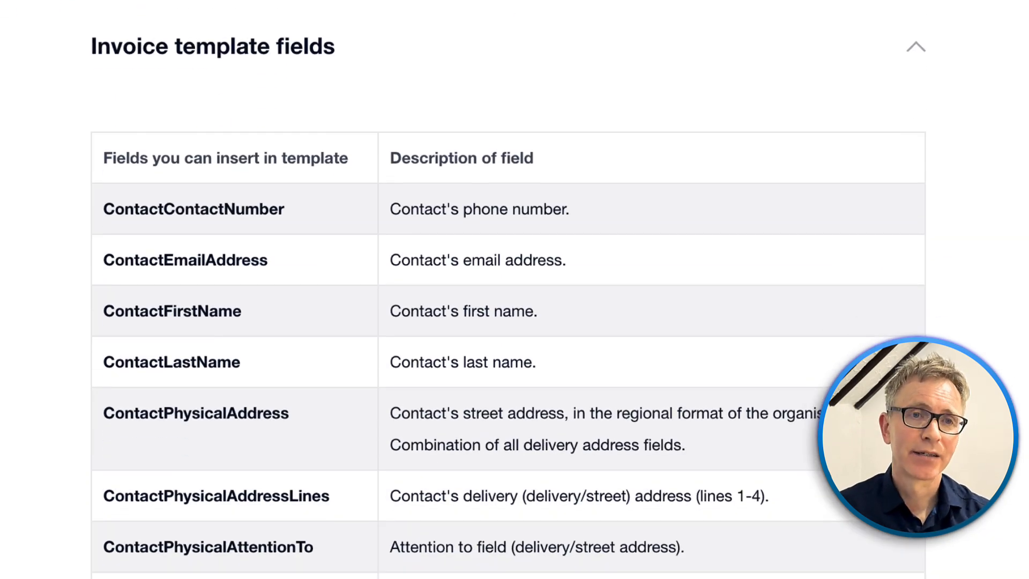
scroll(508, 298, "down", 3)
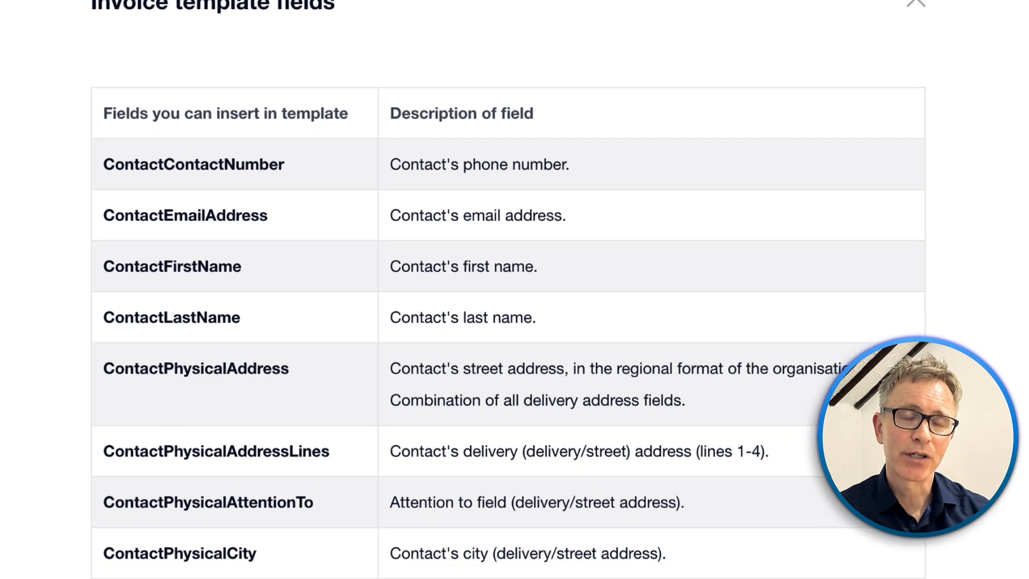
scroll(508, 298, "down", 5)
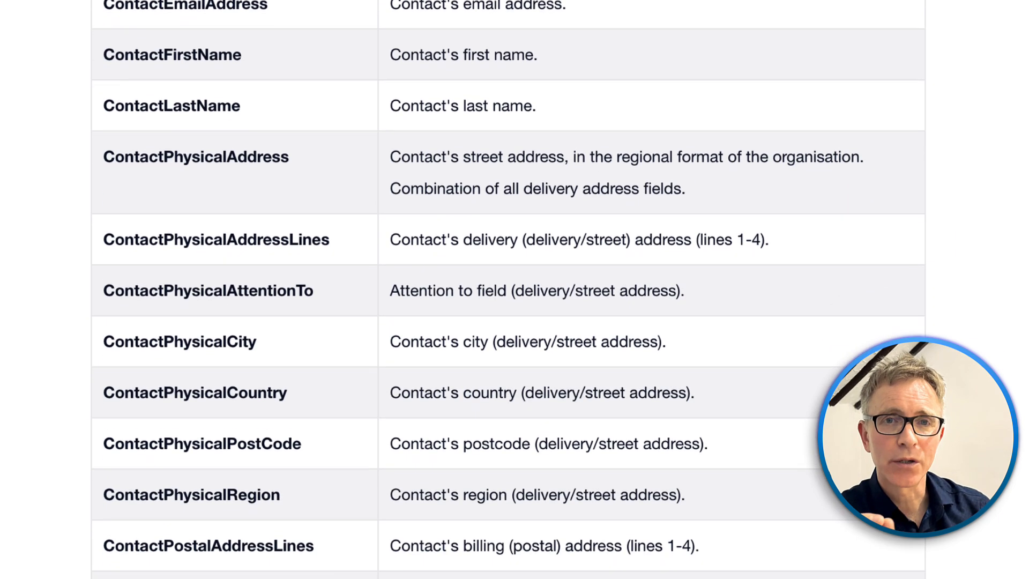
scroll(508, 298, "down", 6)
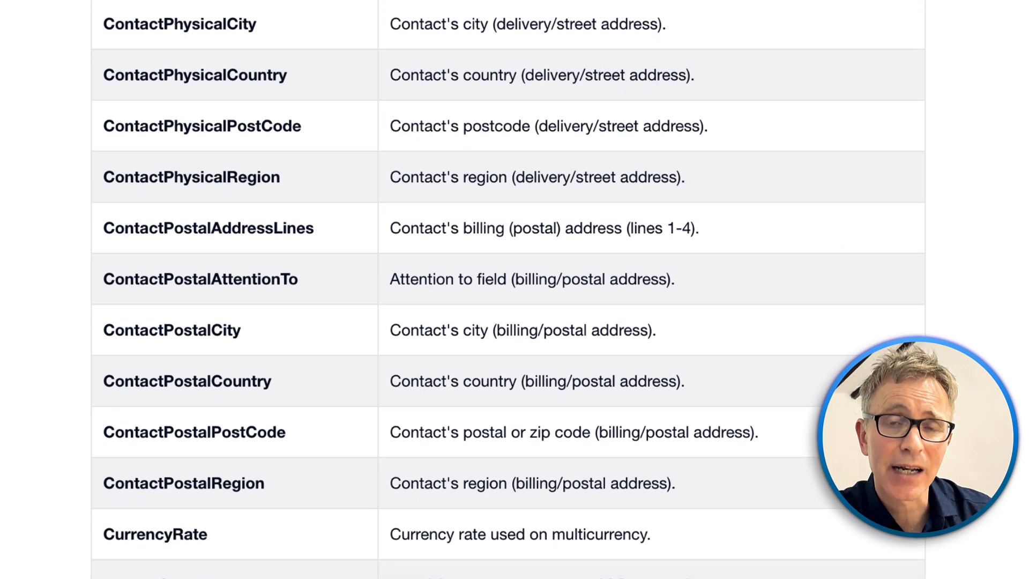
scroll(508, 298, "down", 3)
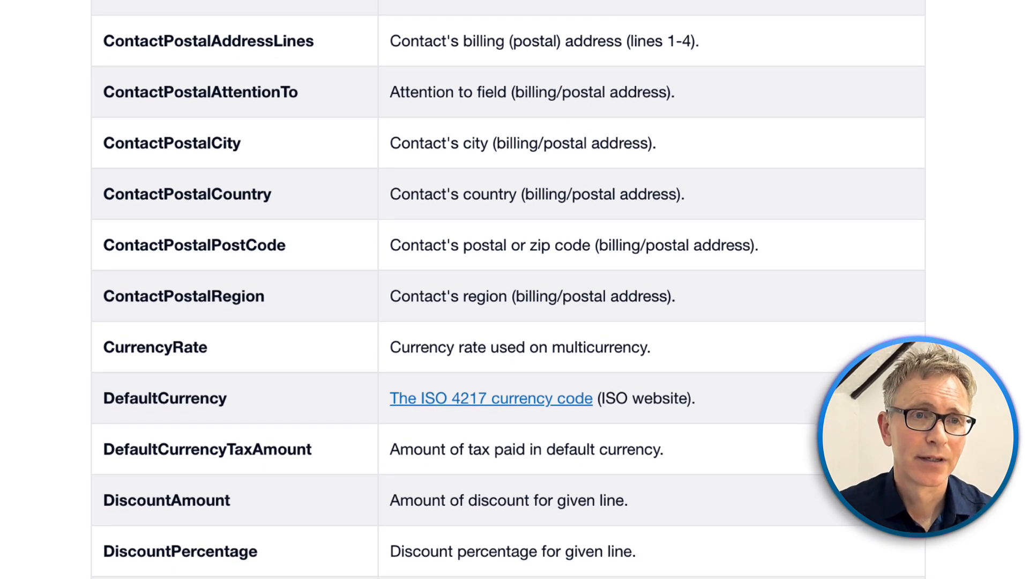
scroll(508, 290, "up", 14)
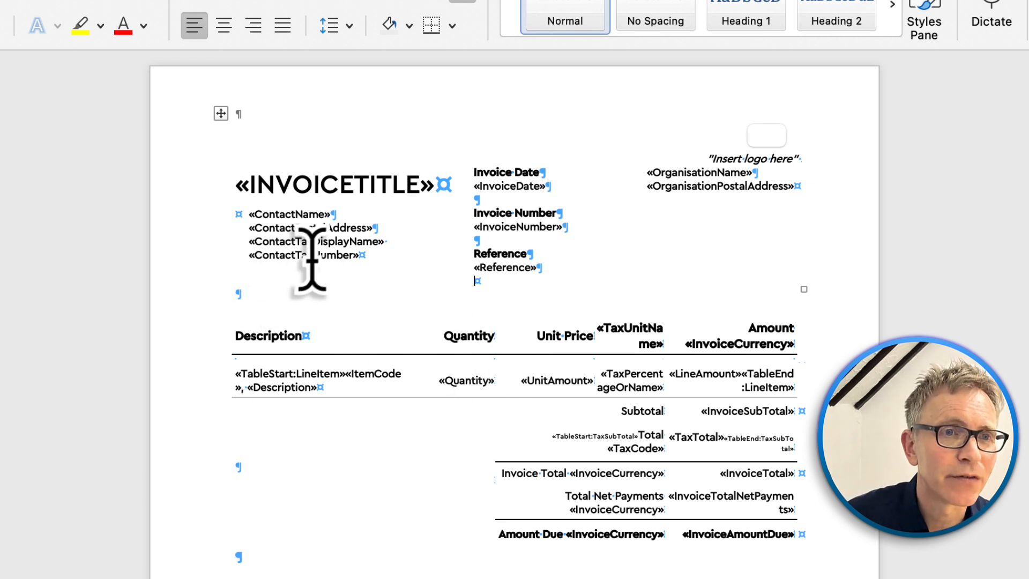
- In the Word invoice template, duplicate the ContactTaxNumber merge field onto a new line directly below it
left_click(263, 256)
left_click_drag(262, 256, 367, 258)
key("super+c")
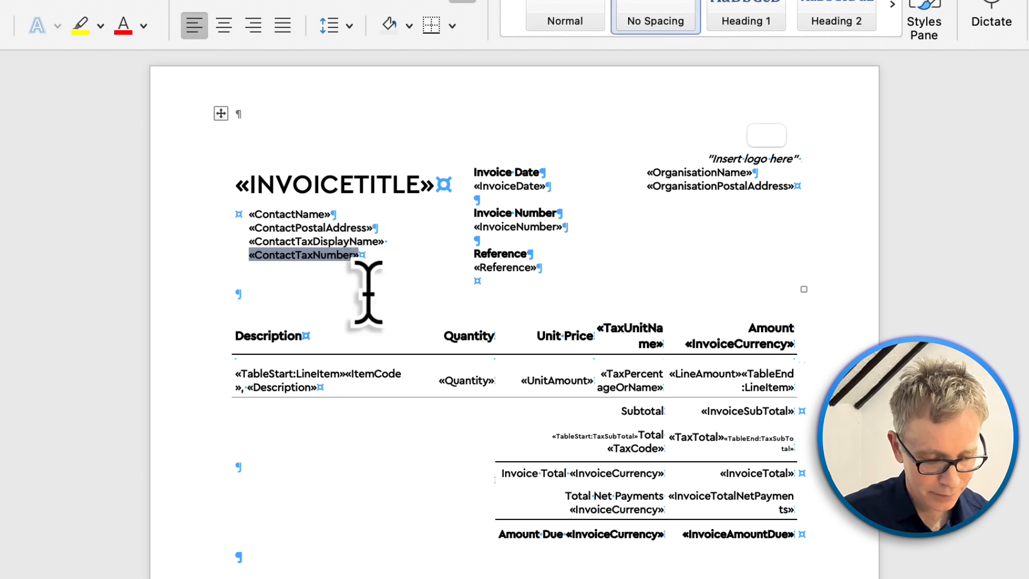
left_click(365, 268)
key("Return")
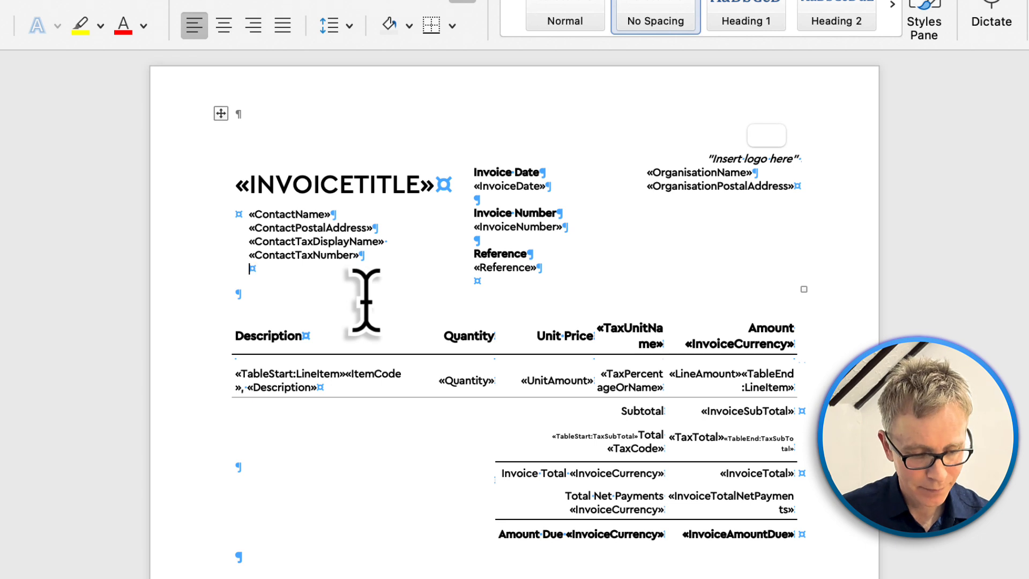
key("super+v")
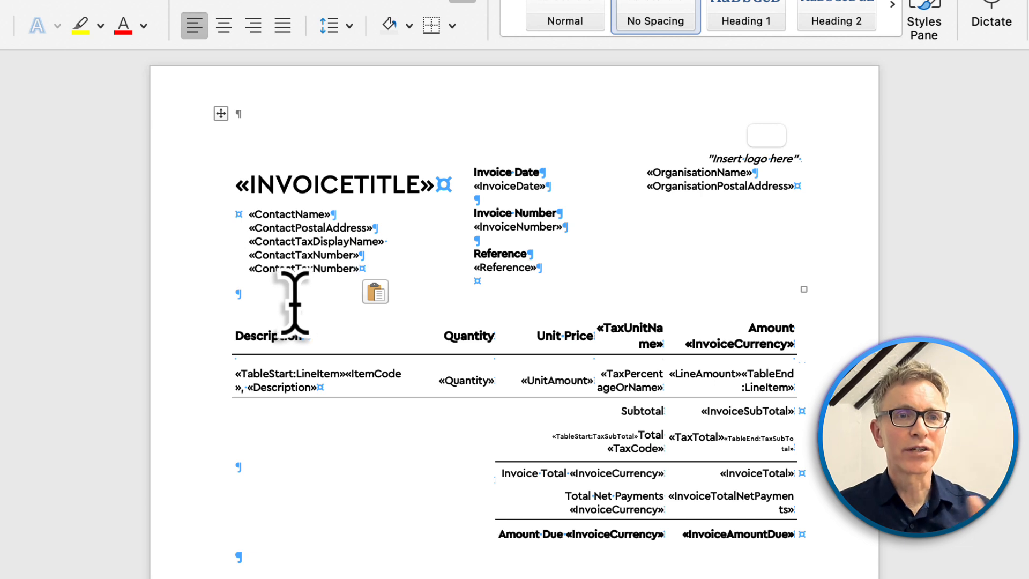
- Show the field code of the duplicated ContactTaxNumber field and change its merge field name to ContactEmailAddress
left_click(299, 274)
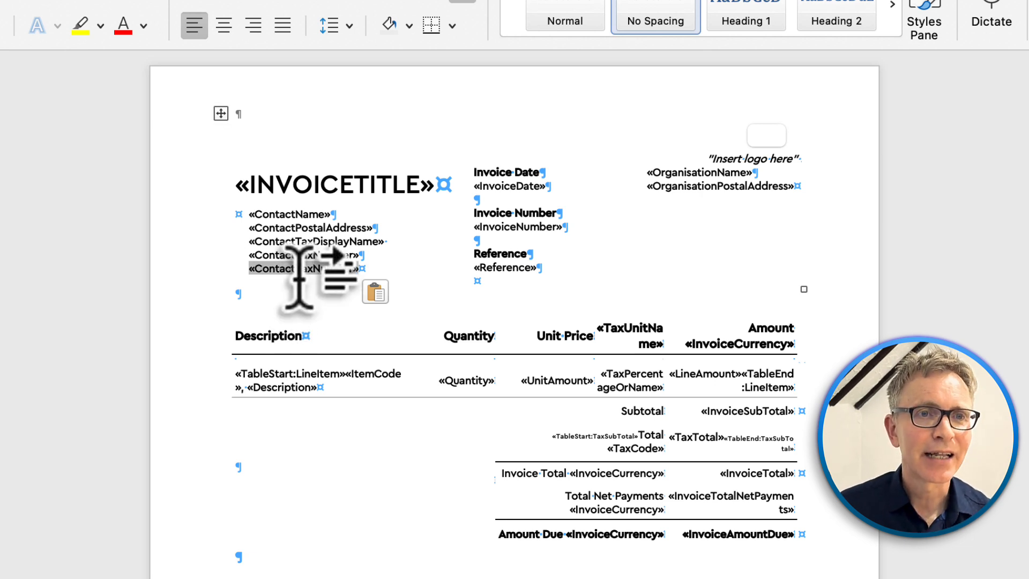
right_click(299, 276)
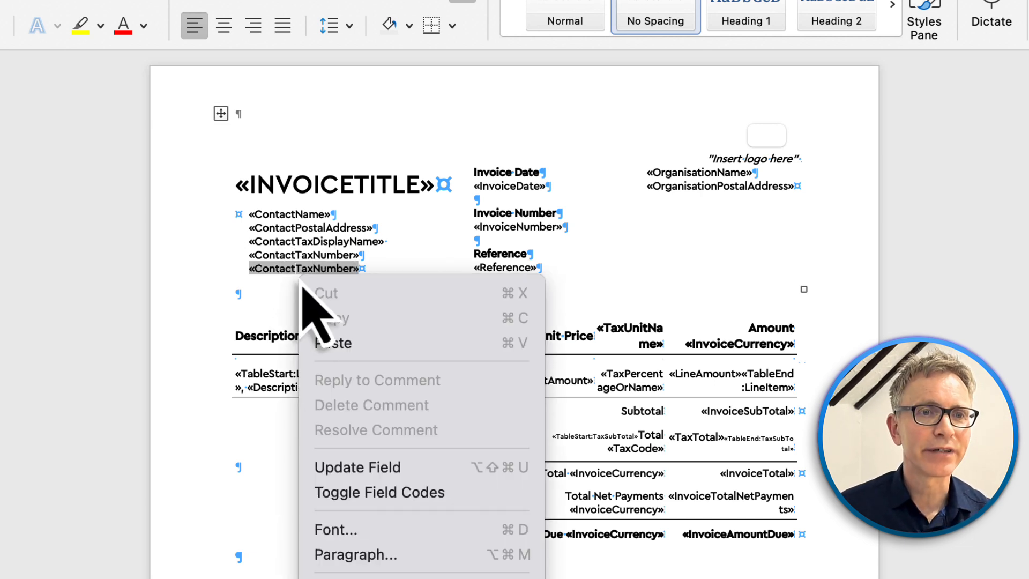
left_click(372, 501)
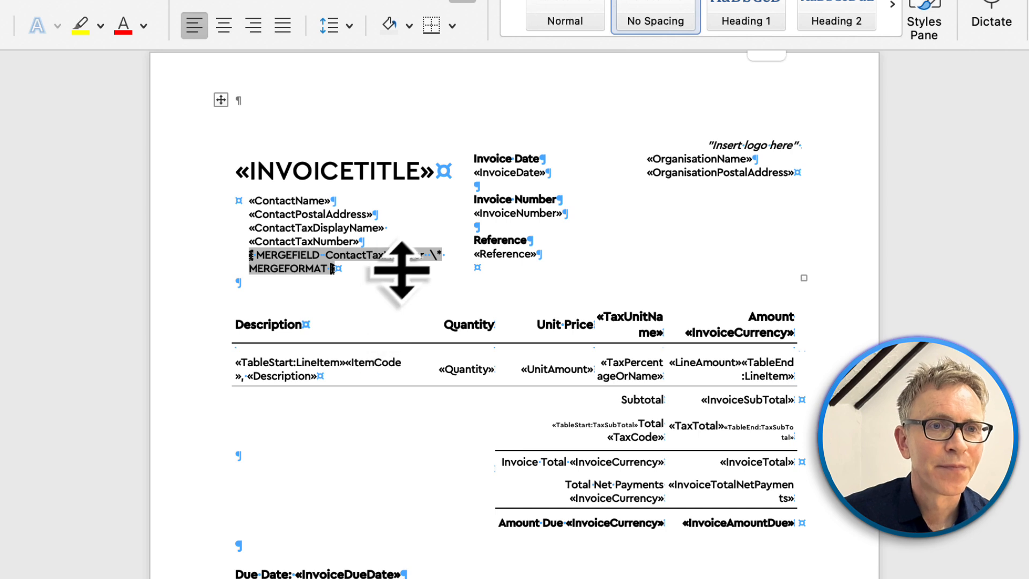
left_click(424, 255)
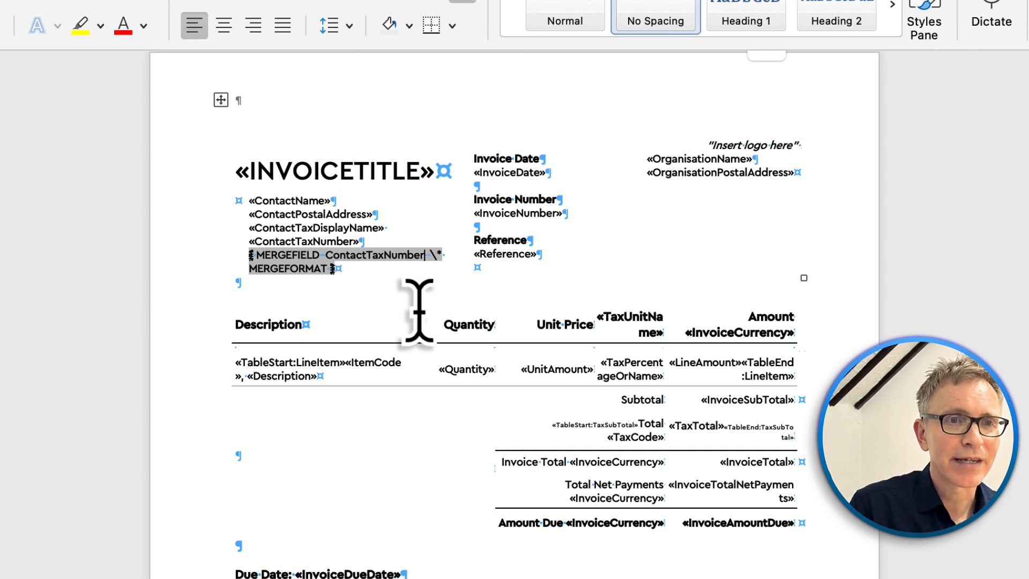
key("BackSpace")
key("BackSpace")
key("BackSpace")
key("BackSpace")
key("BackSpace")
key("BackSpace")
key("BackSpace")
key("BackSpace")
key("BackSpace")
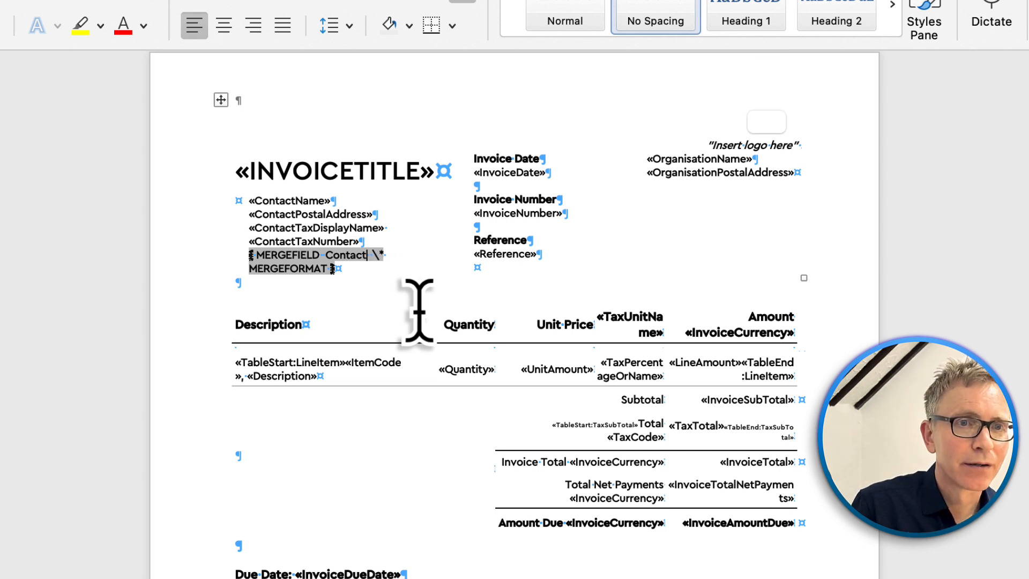
type("EmailA")
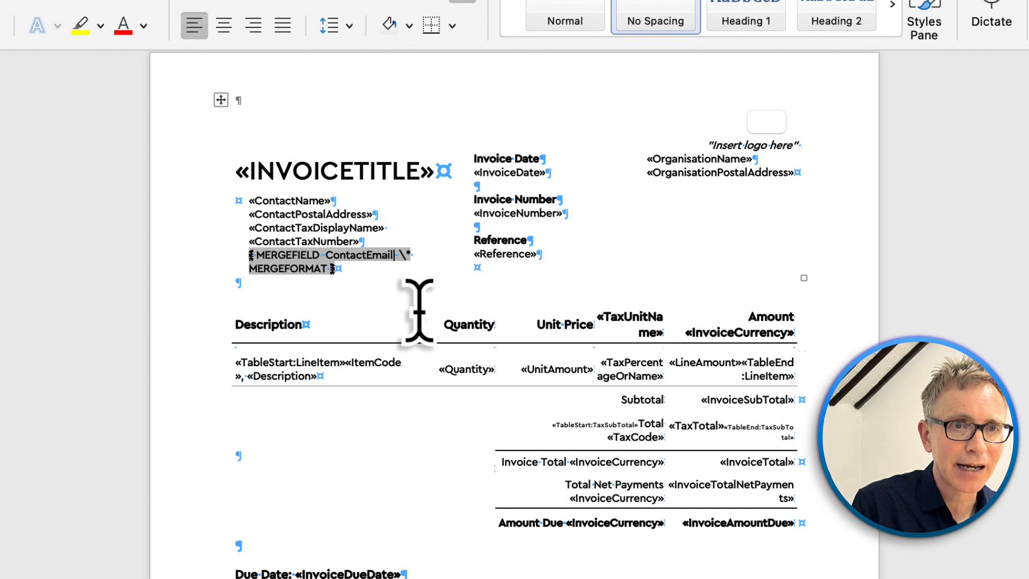
type("ddress")
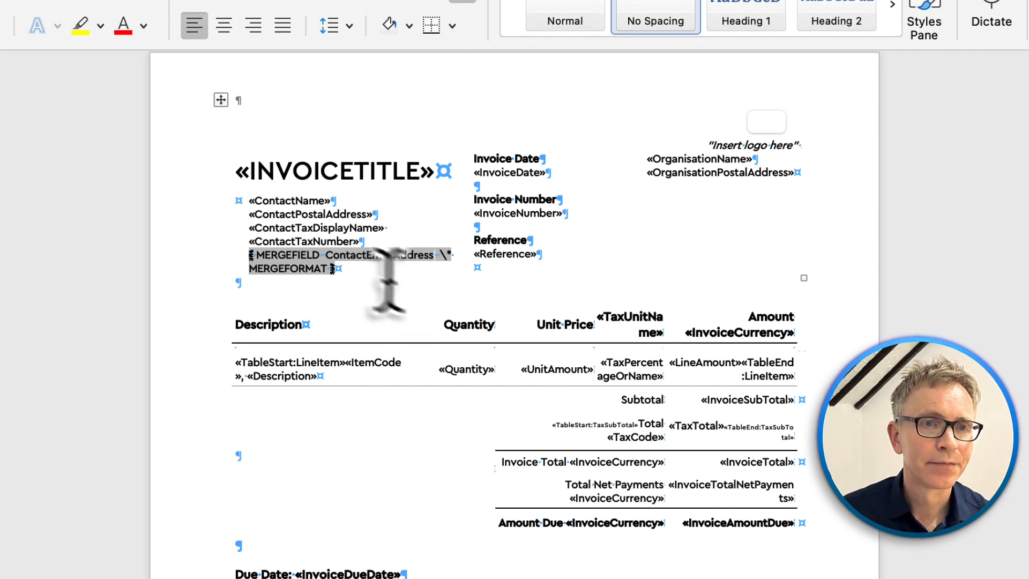
- Hide the field code of the changed ContactEmailAddress field and update the field to refresh its displayed name
right_click(302, 268)
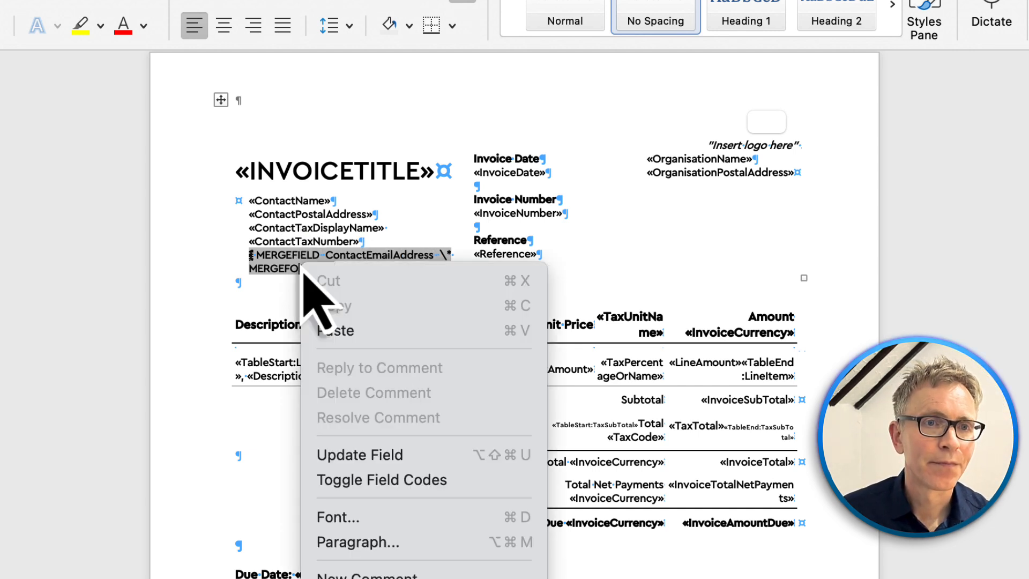
left_click(382, 480)
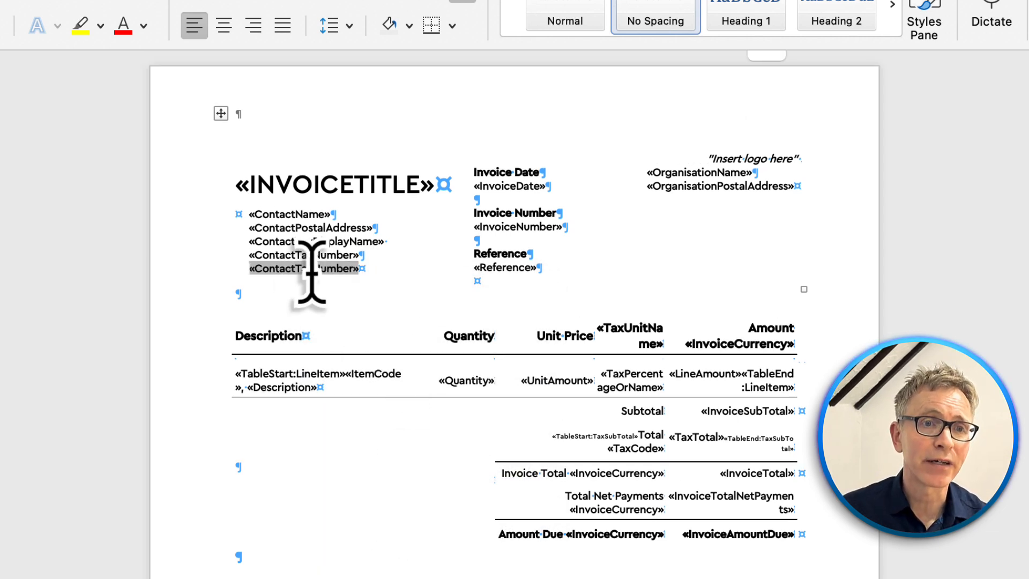
right_click(314, 275)
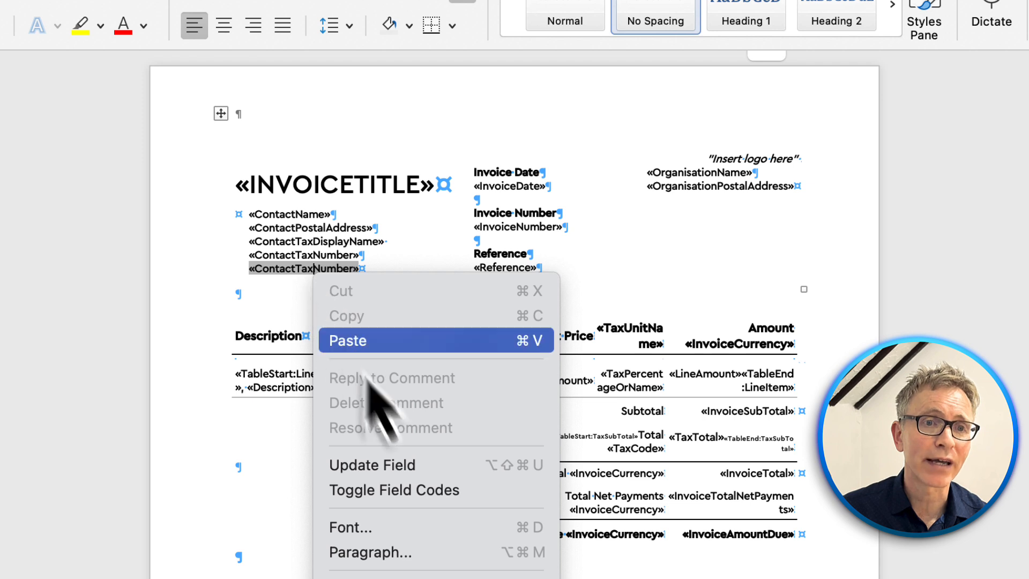
left_click(410, 465)
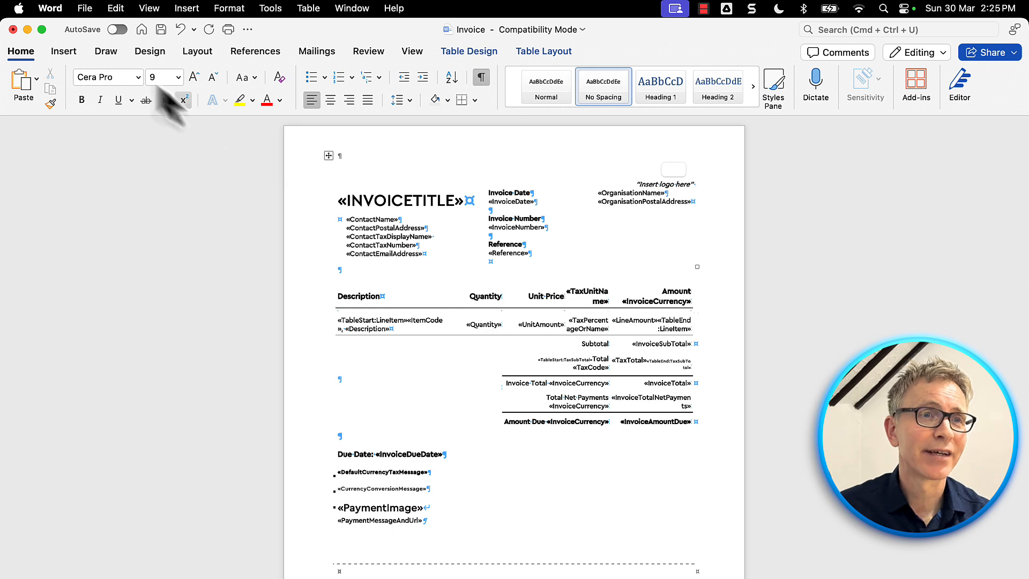
- Save the customised invoice template as LAXv1 in the LAX Templates folder, in Word Document (.docx) format, accepting the file format update
left_click(85, 8)
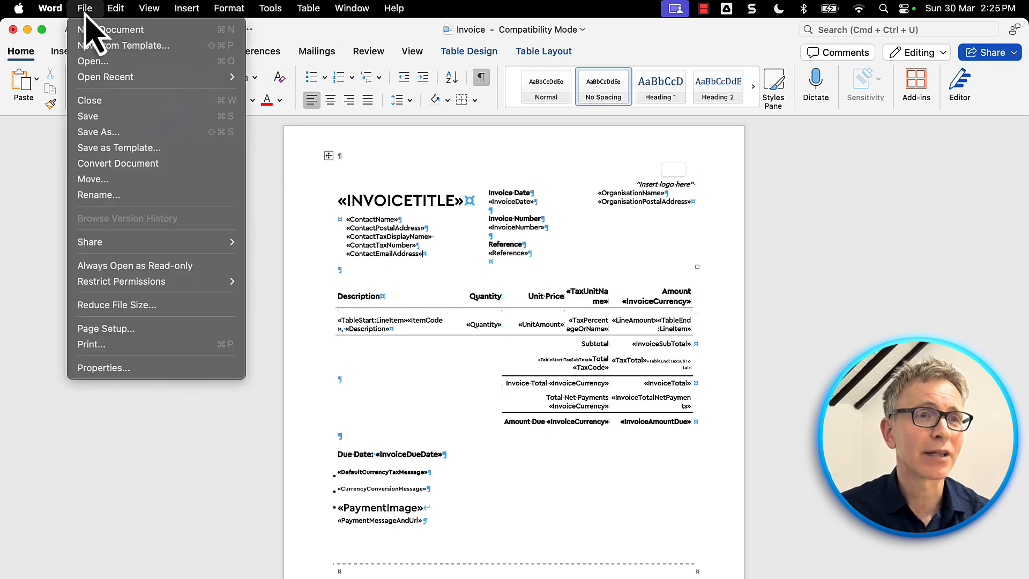
left_click(119, 118)
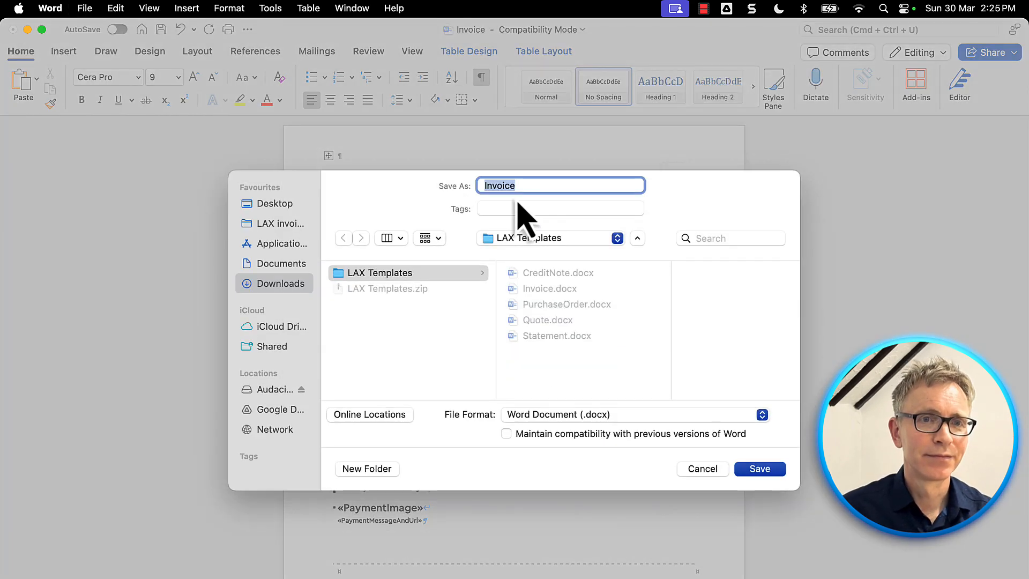
type("LAXv1")
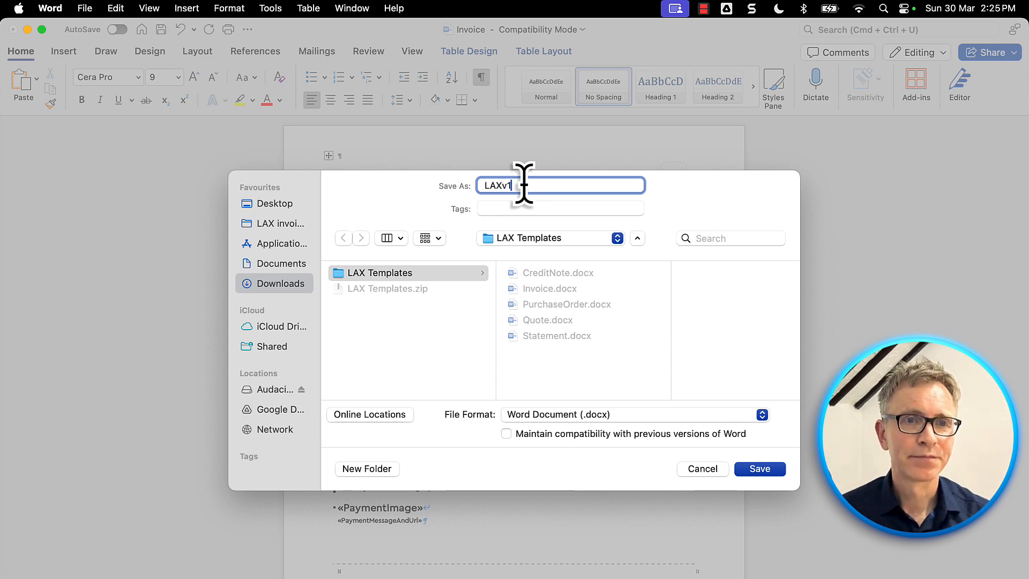
left_click(772, 470)
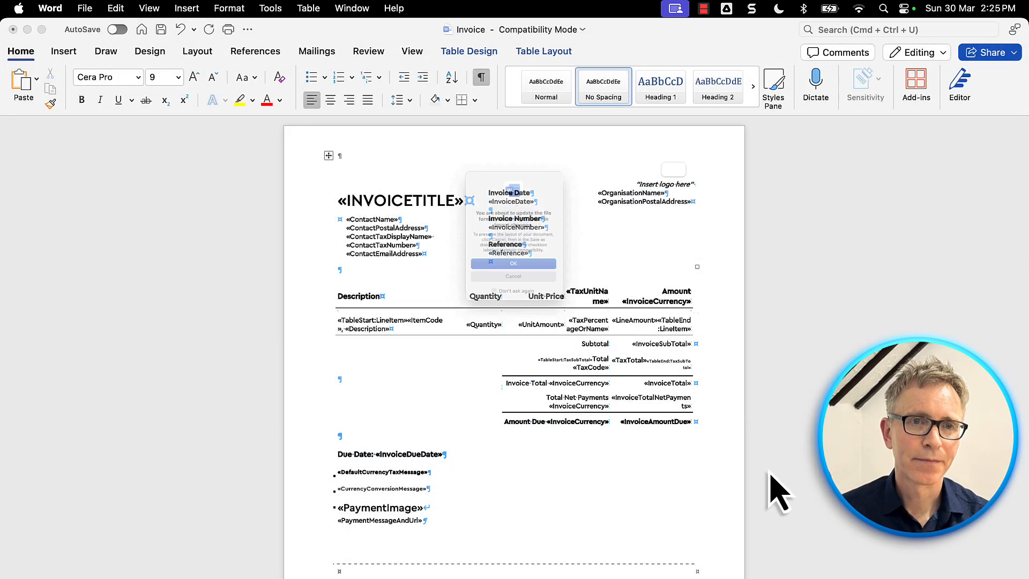
left_click(529, 292)
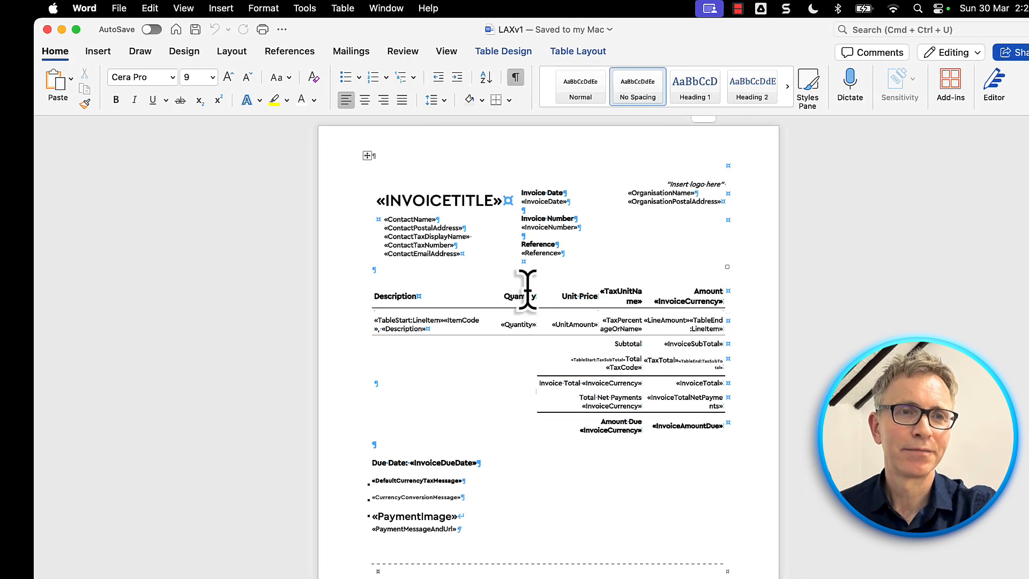
- Switch to Xero's invoice settings and upload LAXv1.docx as the Invoice template of the LAX branding theme
key("ctrl+Right")
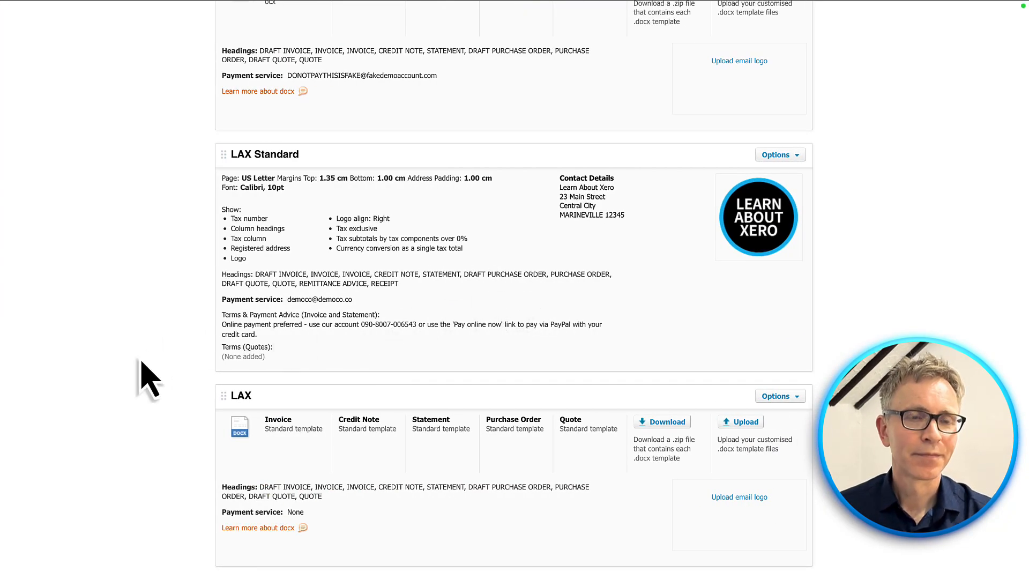
left_click(741, 424)
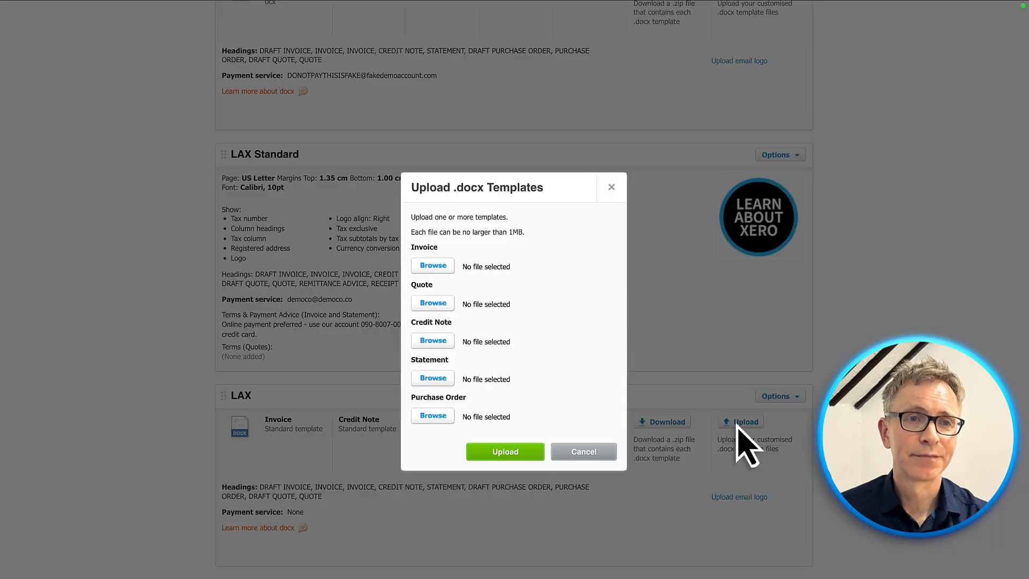
left_click(440, 267)
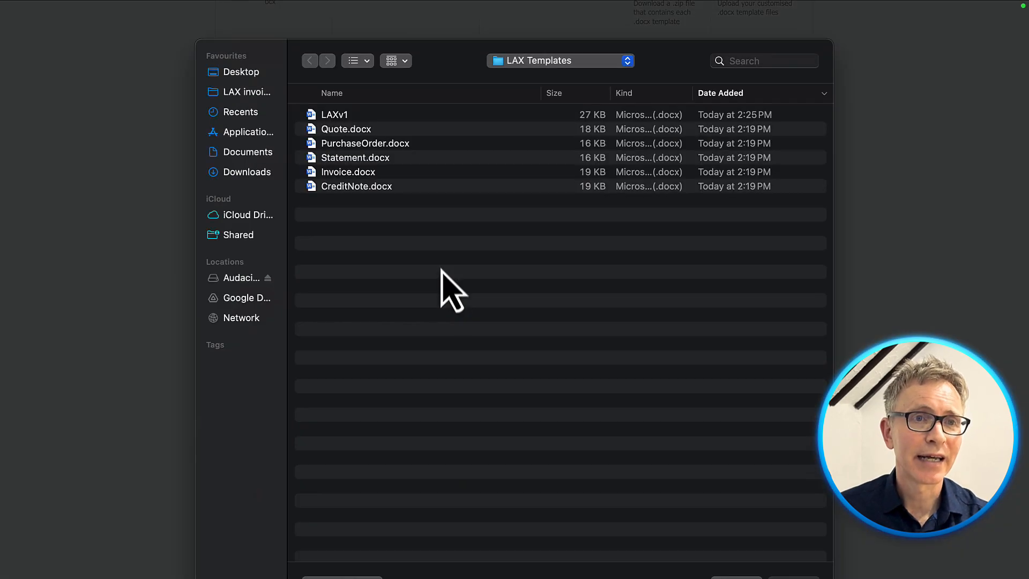
left_click(336, 115)
left_click(783, 574)
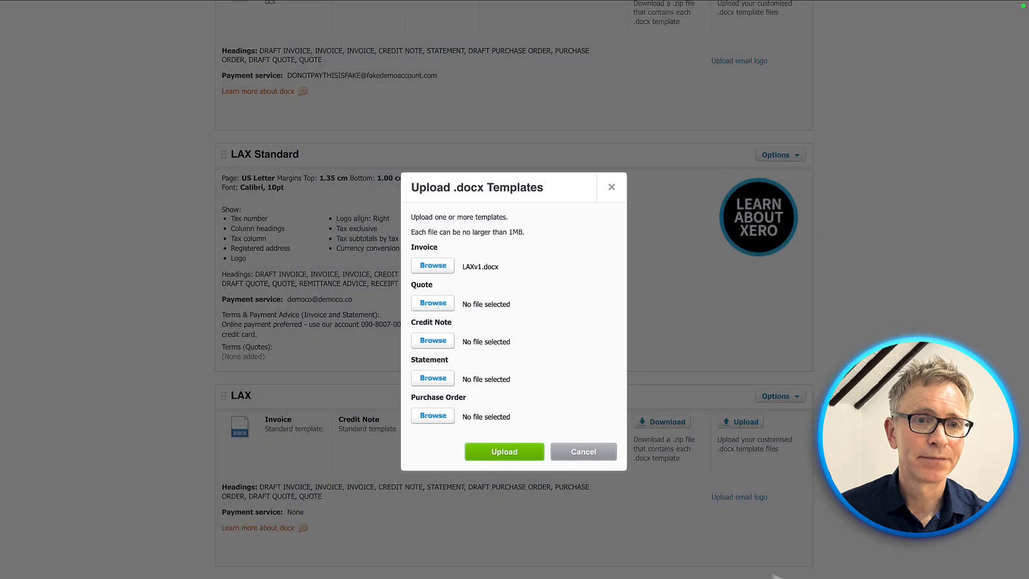
left_click(501, 452)
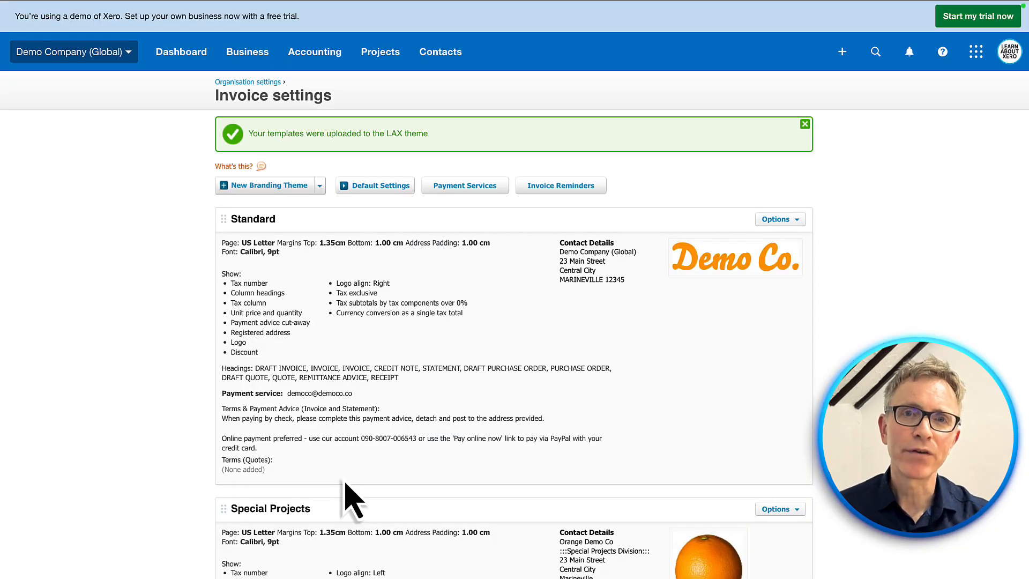
- Switch to the open Bayside Club invoice in Xero and reload it
key("ctrl+Left")
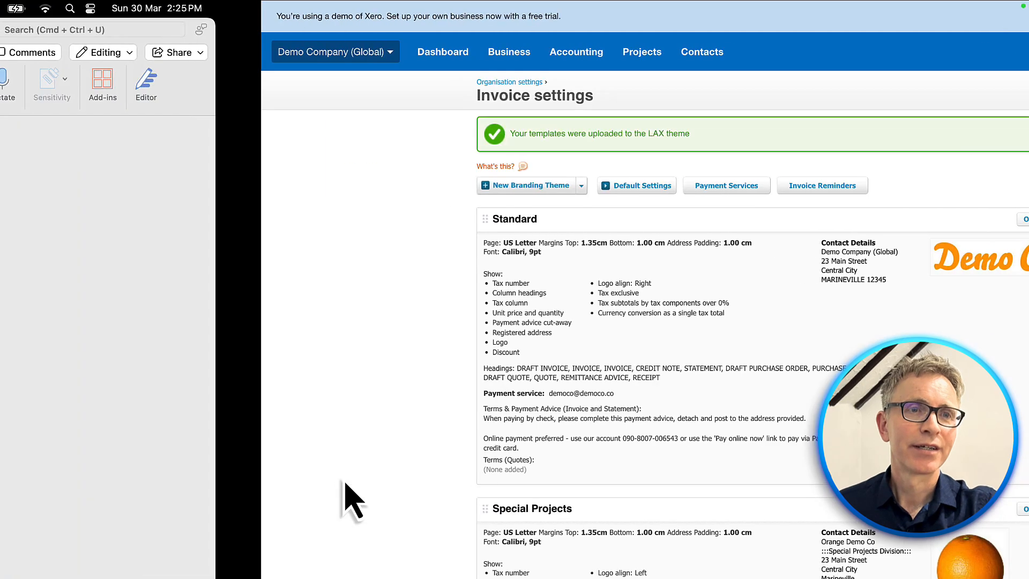
key("ctrl+Right")
mouse_move(238, 53)
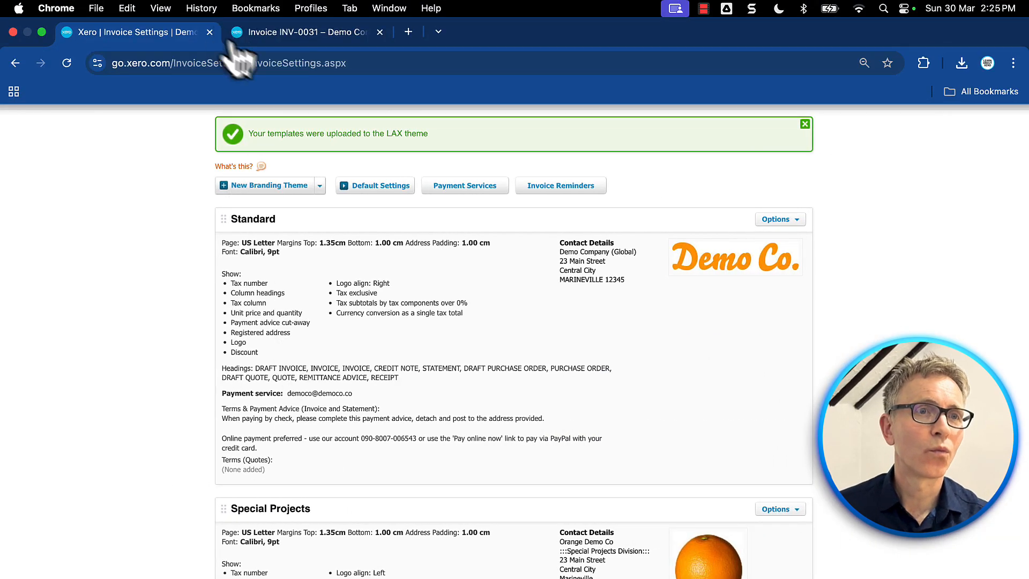
left_click(271, 33)
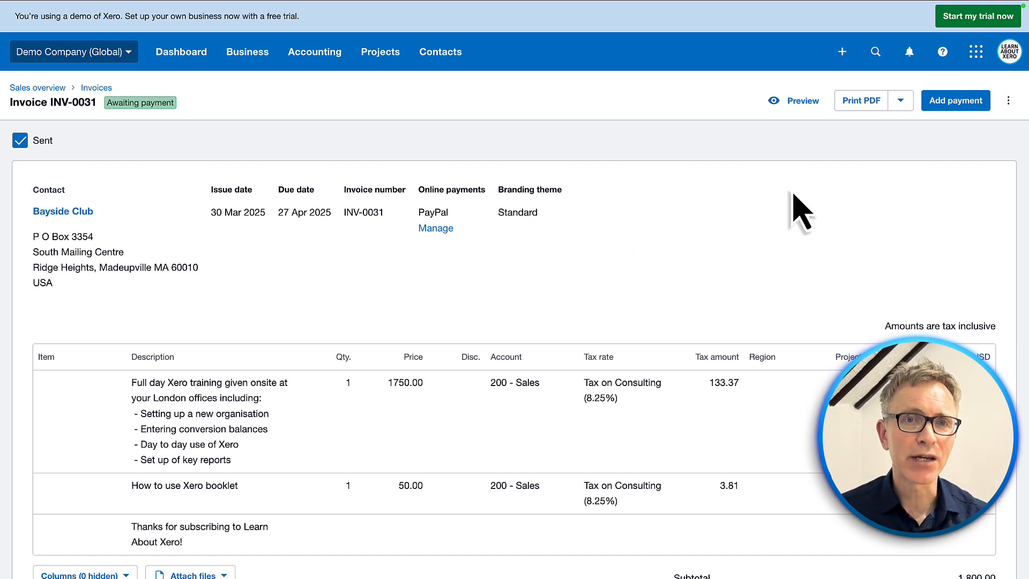
key("super+r")
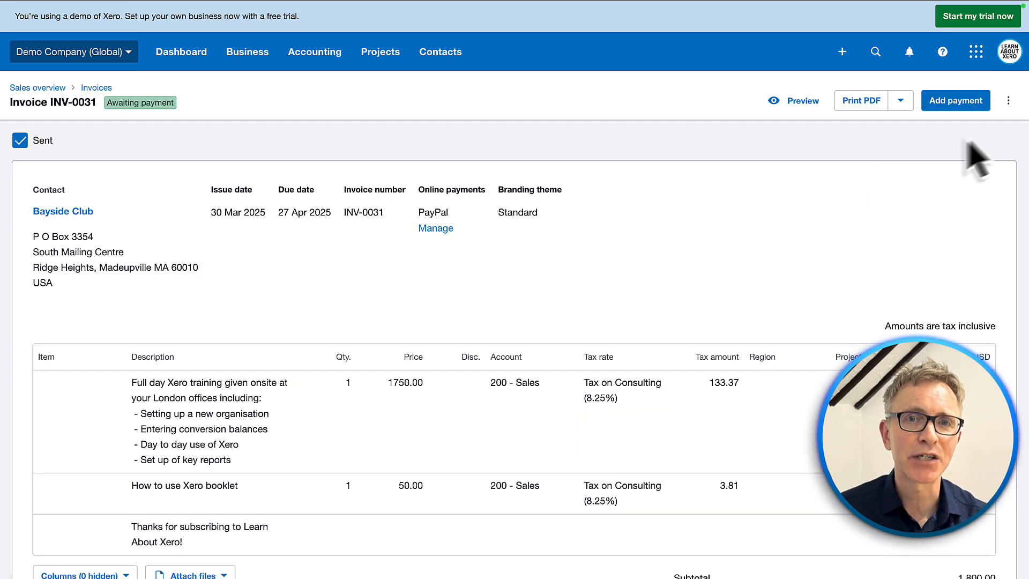
- Edit the Bayside Club invoice to use the LAX branding theme and save the update
left_click(1009, 102)
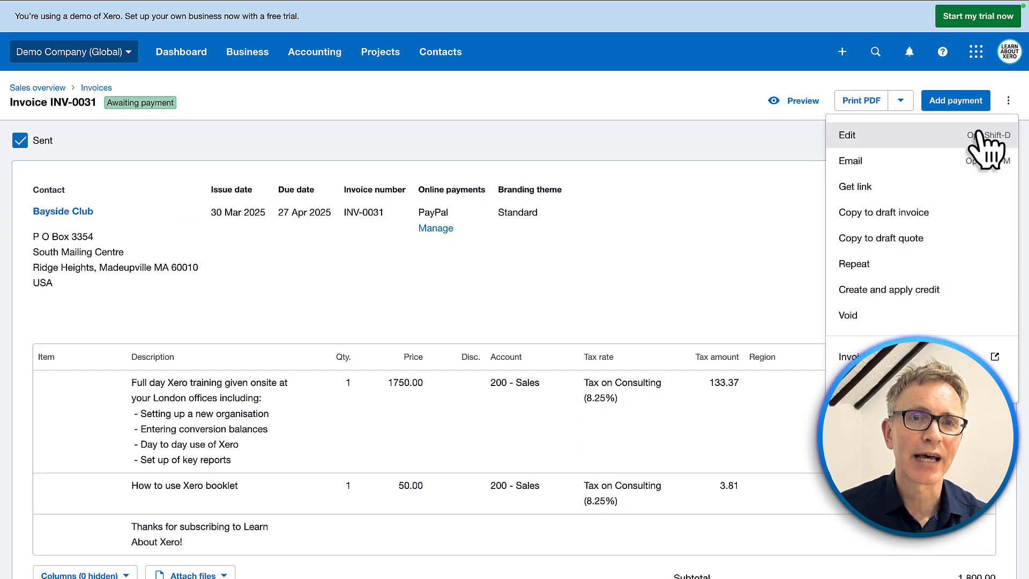
left_click(956, 155)
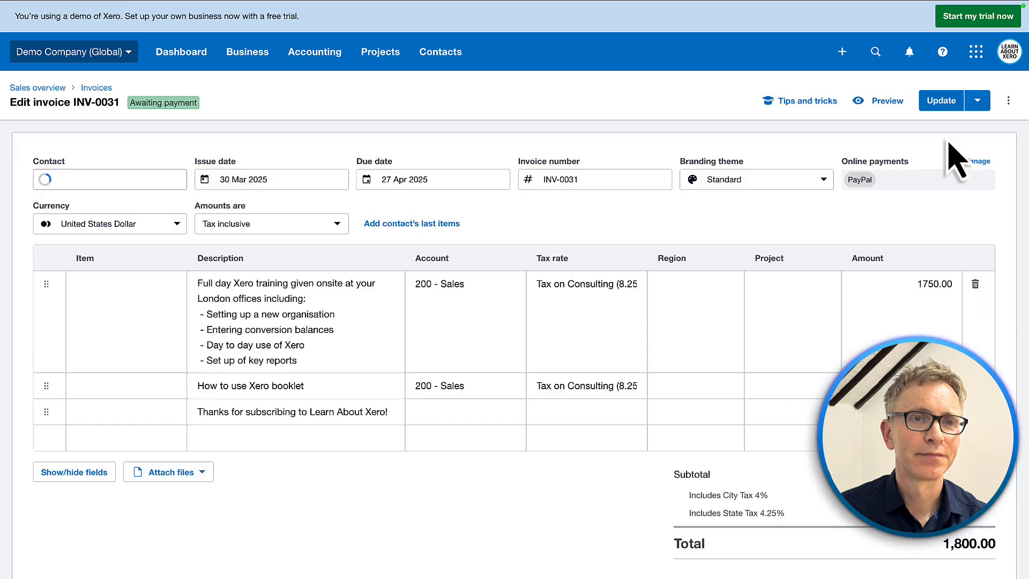
left_click(815, 179)
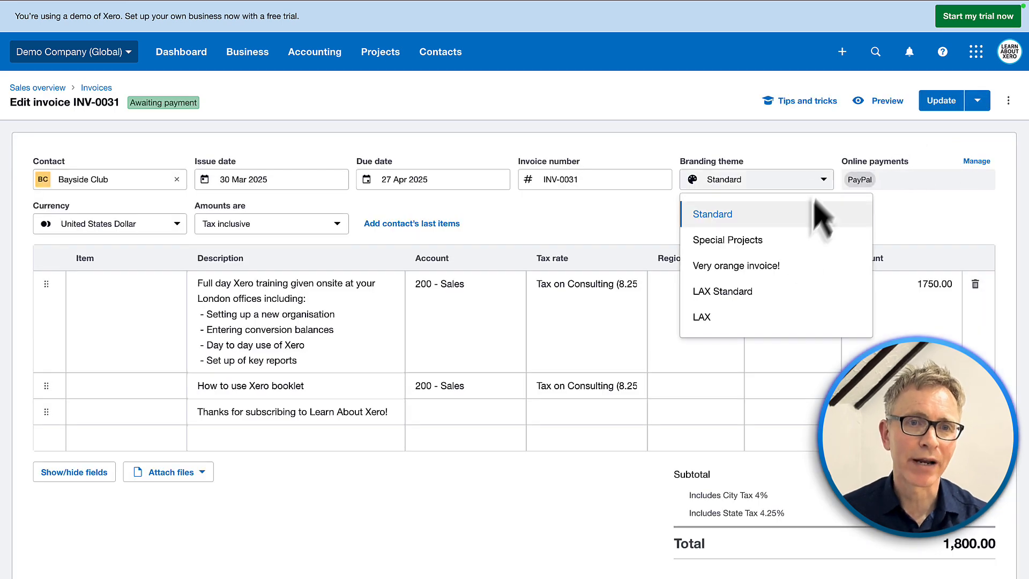
left_click(757, 322)
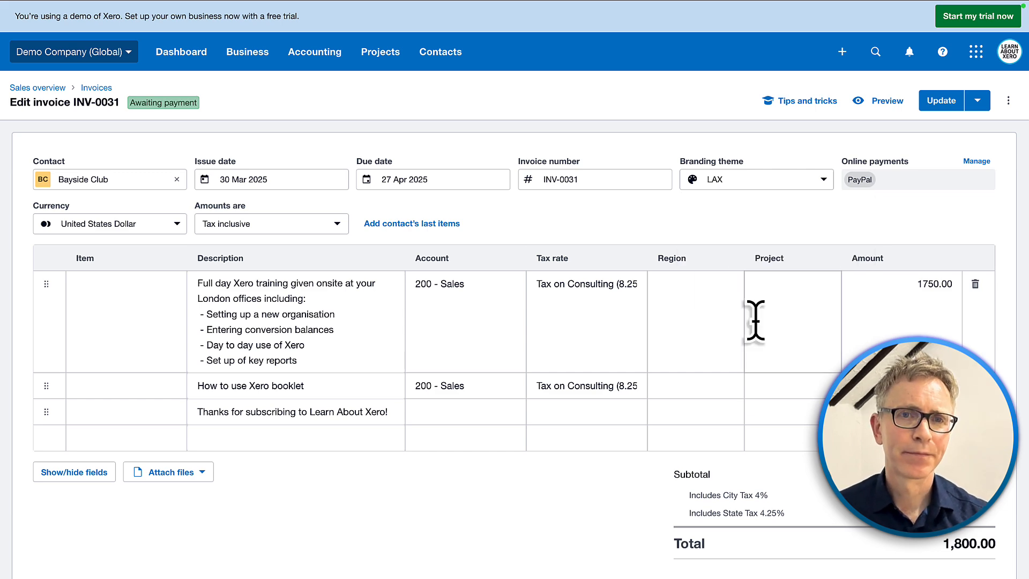
left_click(938, 101)
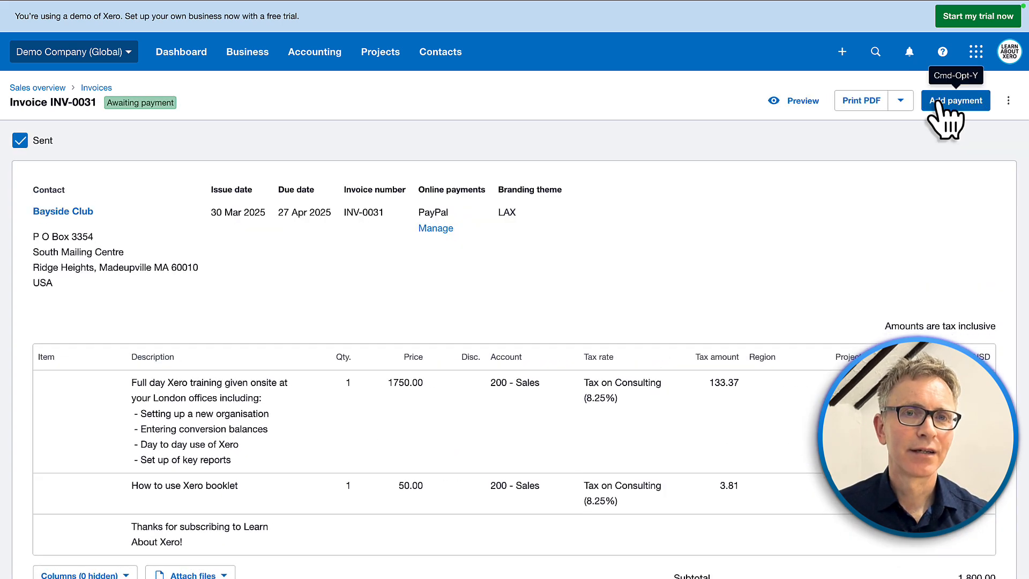
- Preview the Bayside Club invoice, check its layout and contact details, and close the preview
left_click(802, 108)
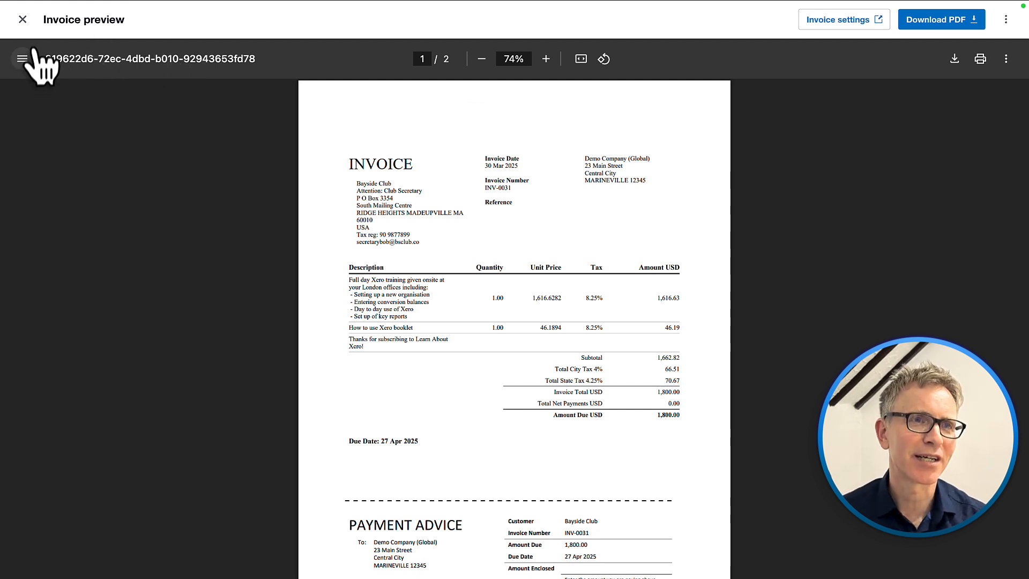
left_click(23, 20)
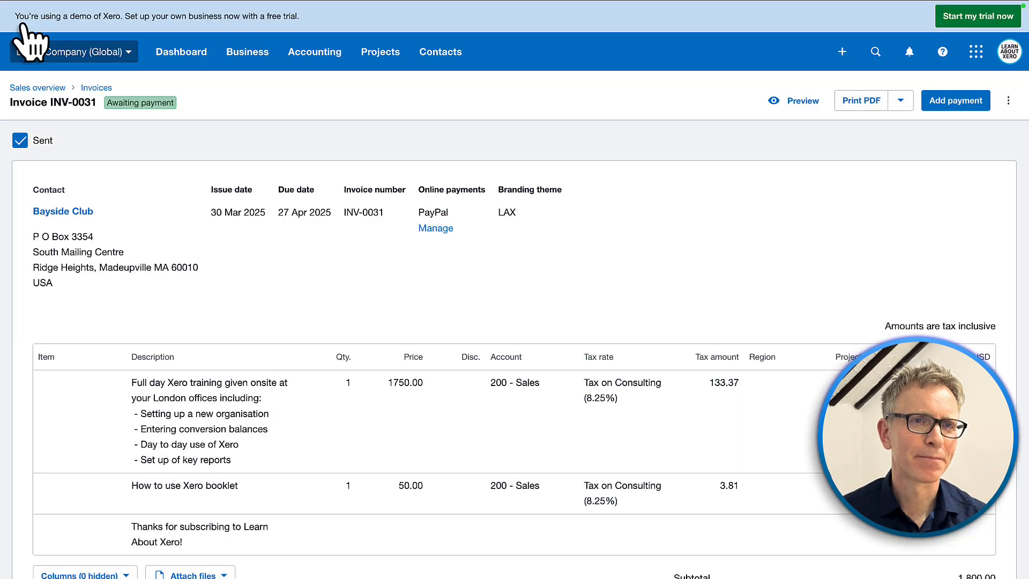
- Switch back to the LAXv1 template in Word and apply the Grid border setting to the whole line-items table
key("ctrl+Left")
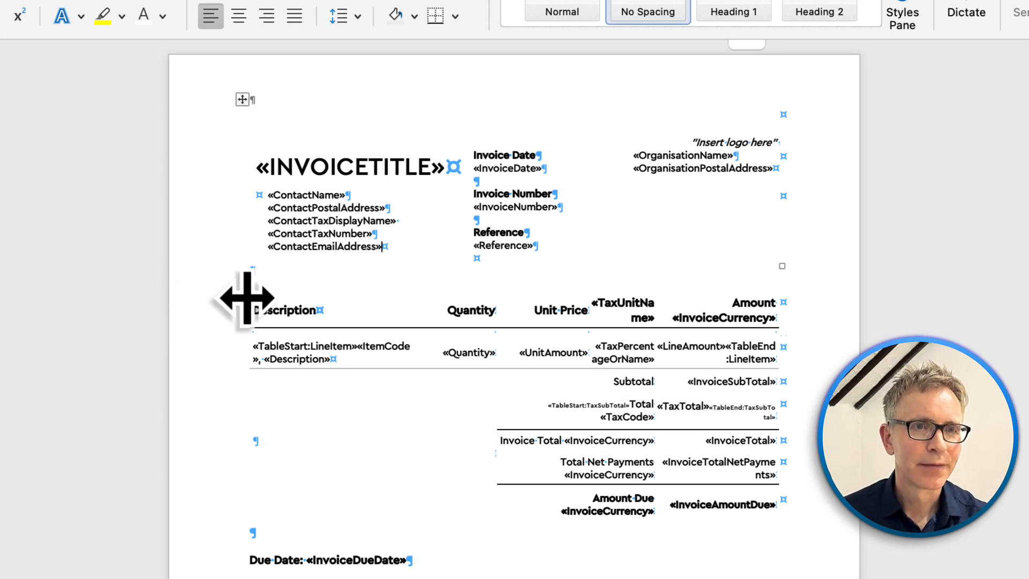
left_click_drag(247, 302, 247, 302)
left_click(262, 316)
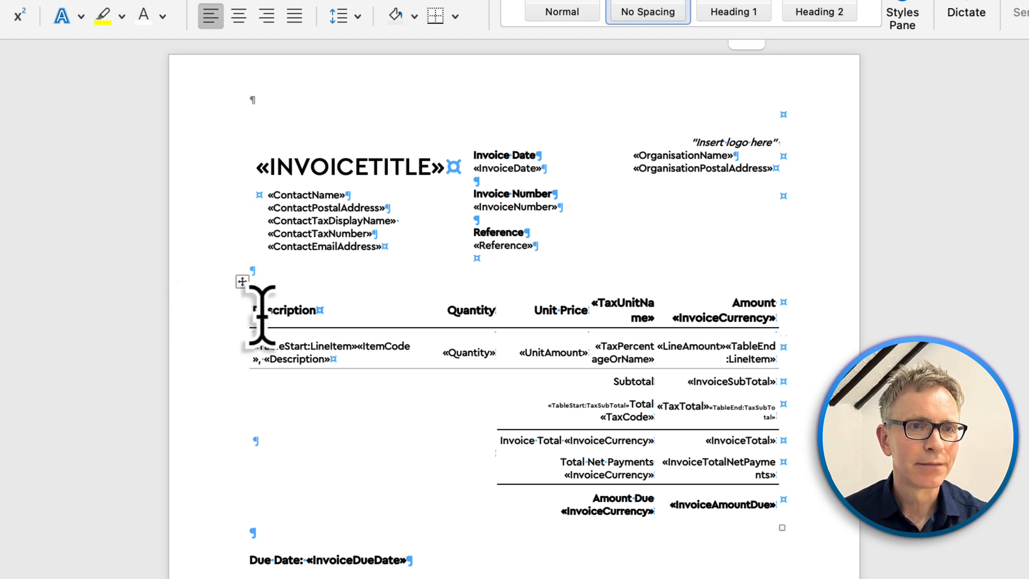
left_click(243, 294)
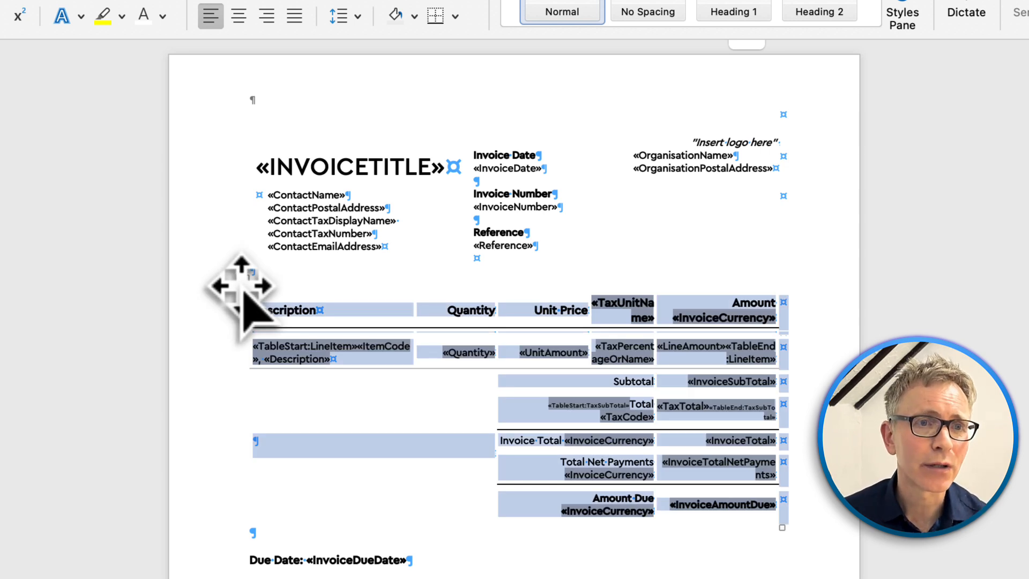
right_click(243, 293)
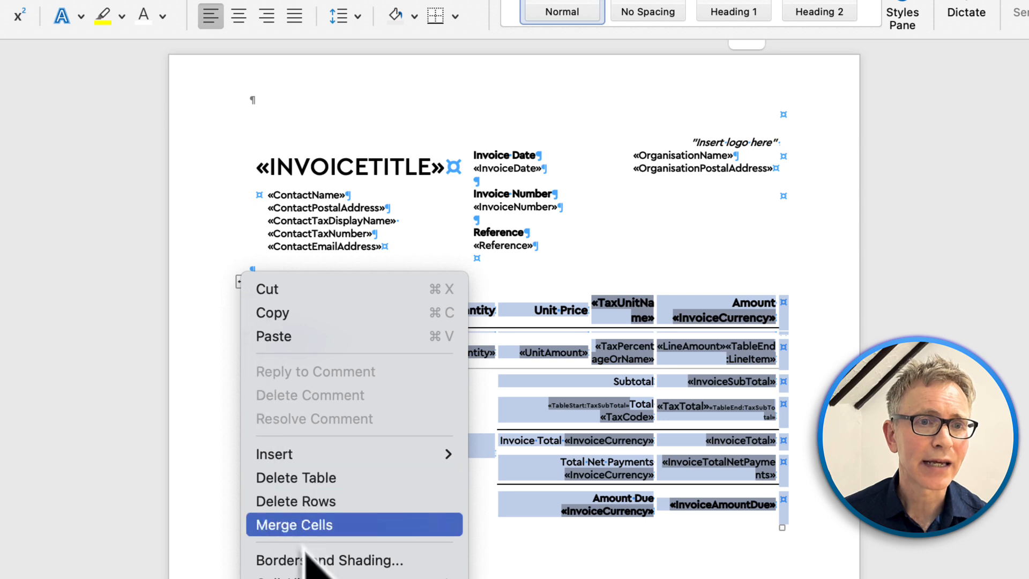
left_click(317, 560)
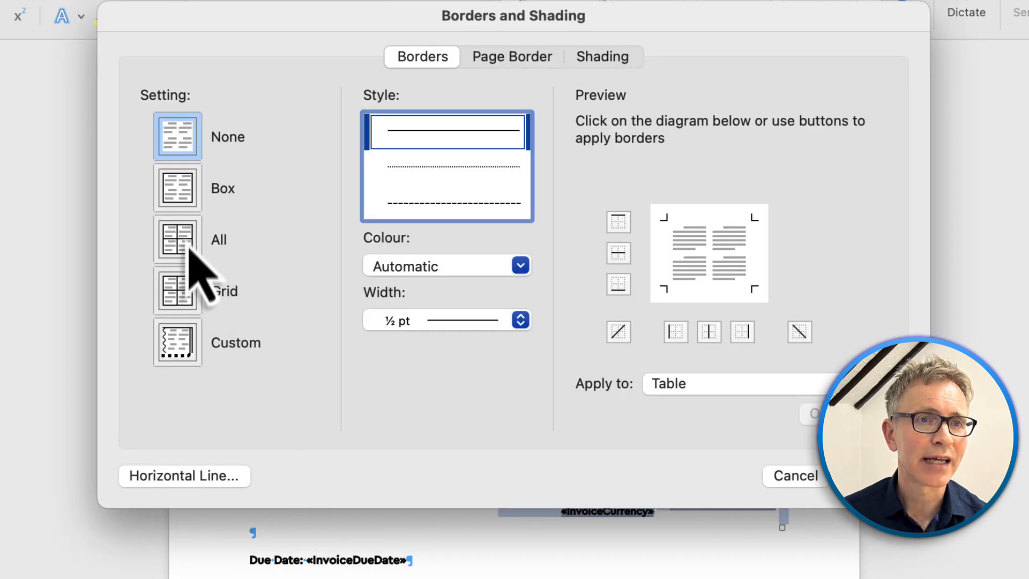
left_click(179, 293)
key("Return")
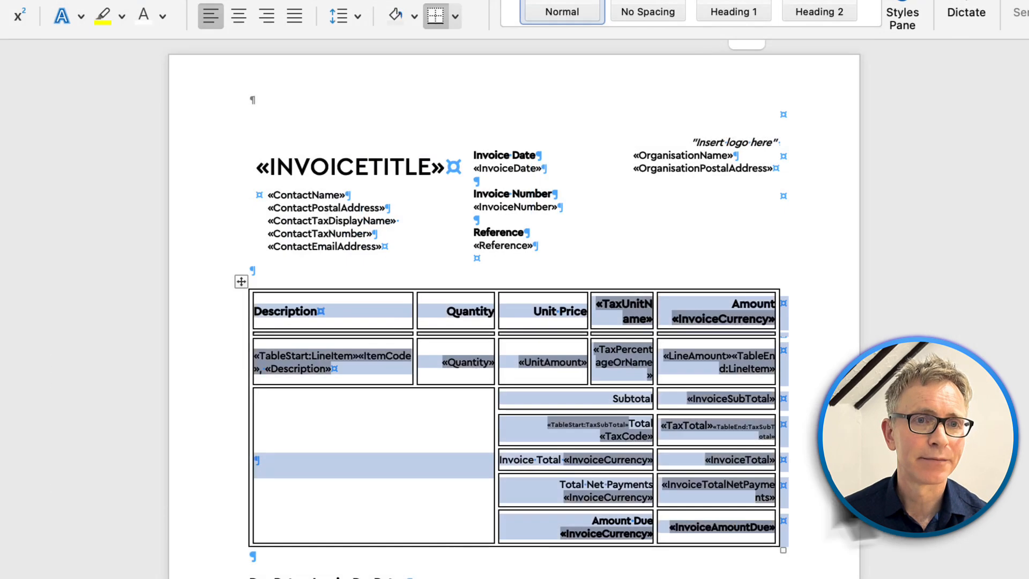
left_click(807, 416)
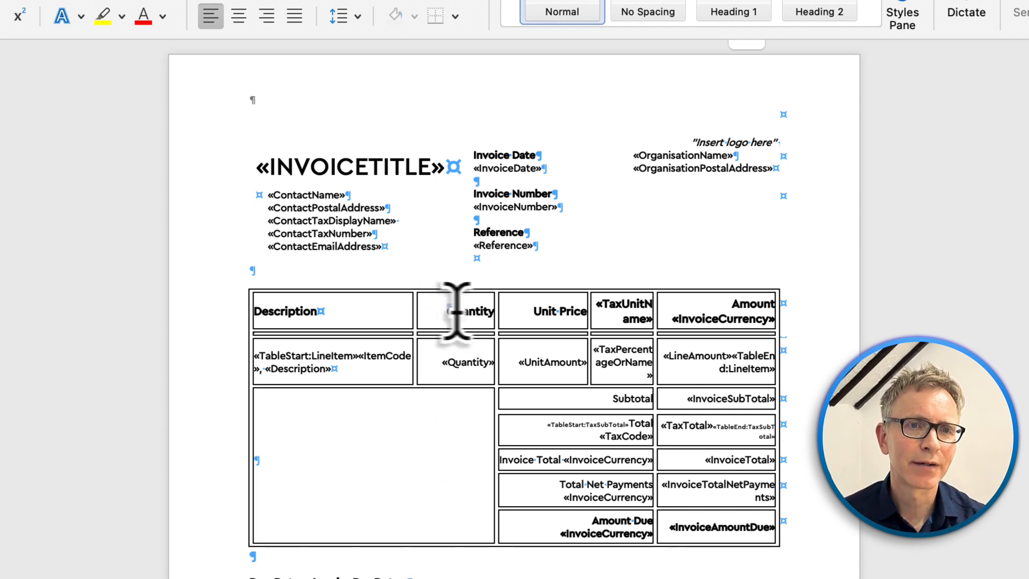
- Delete the Quantity and Unit Price headings from the line-items table's header row
left_click_drag(457, 311, 573, 313)
key("BackSpace")
key("BackSpace")
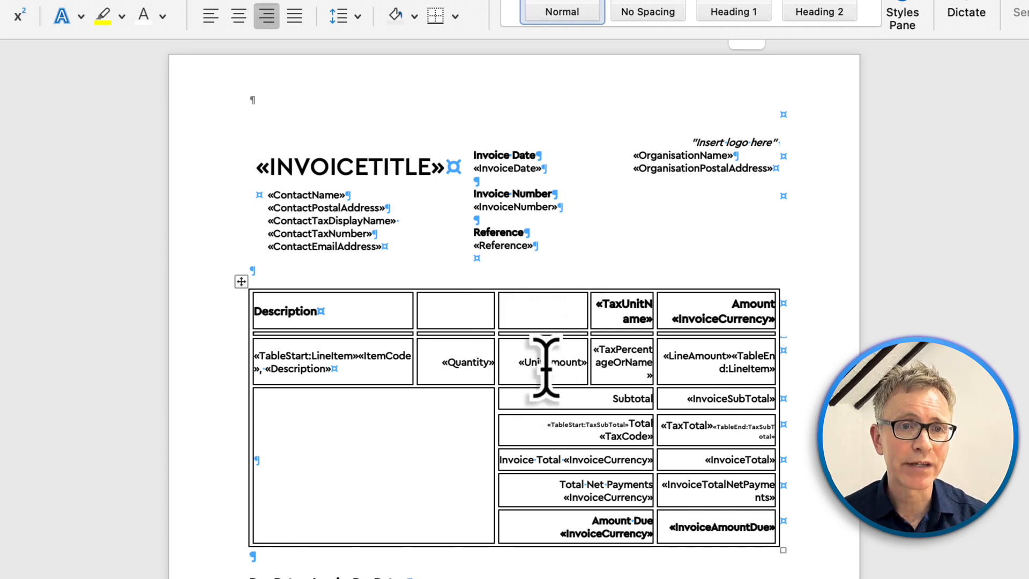
- Delete the UnitAmount and Quantity merge fields from the line-item row by exposing their field codes
right_click(547, 369)
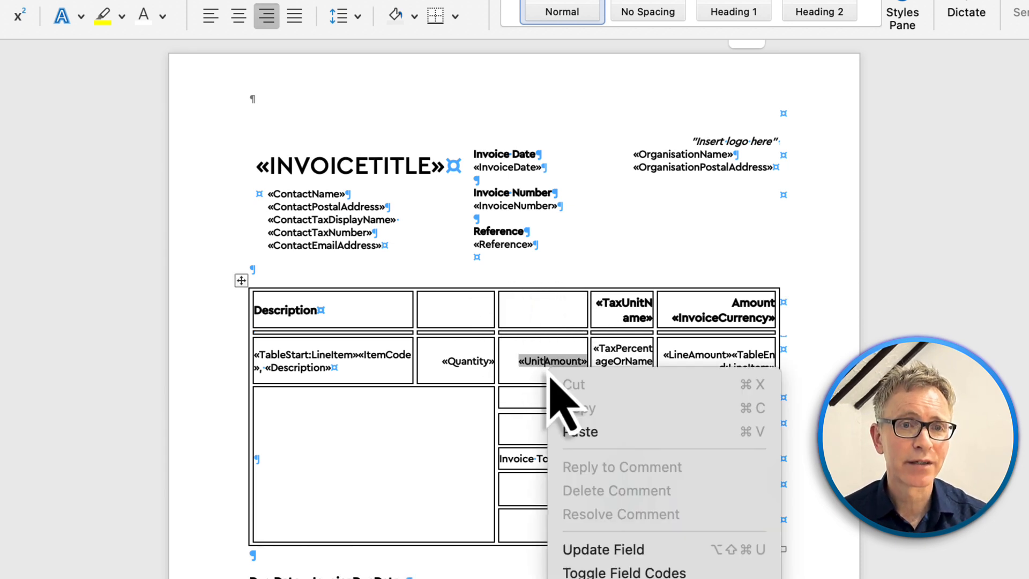
left_click(600, 572)
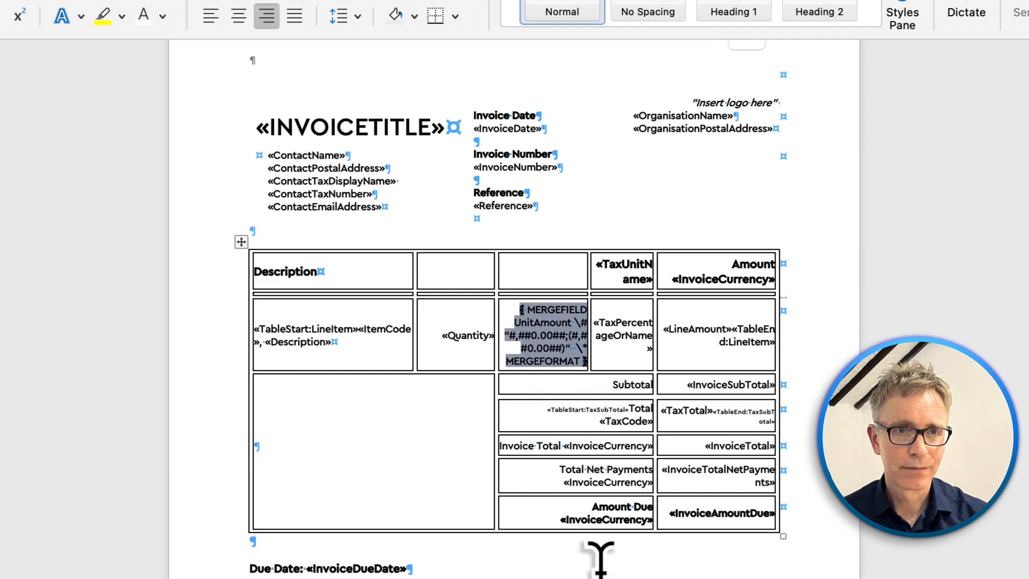
key("BackSpace")
left_click(466, 323)
right_click(465, 323)
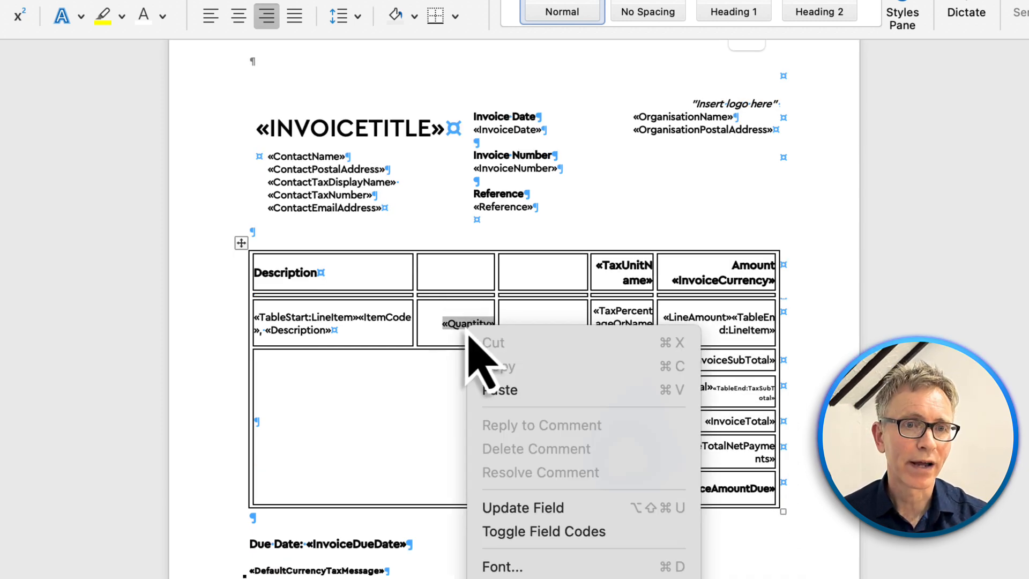
left_click(545, 541)
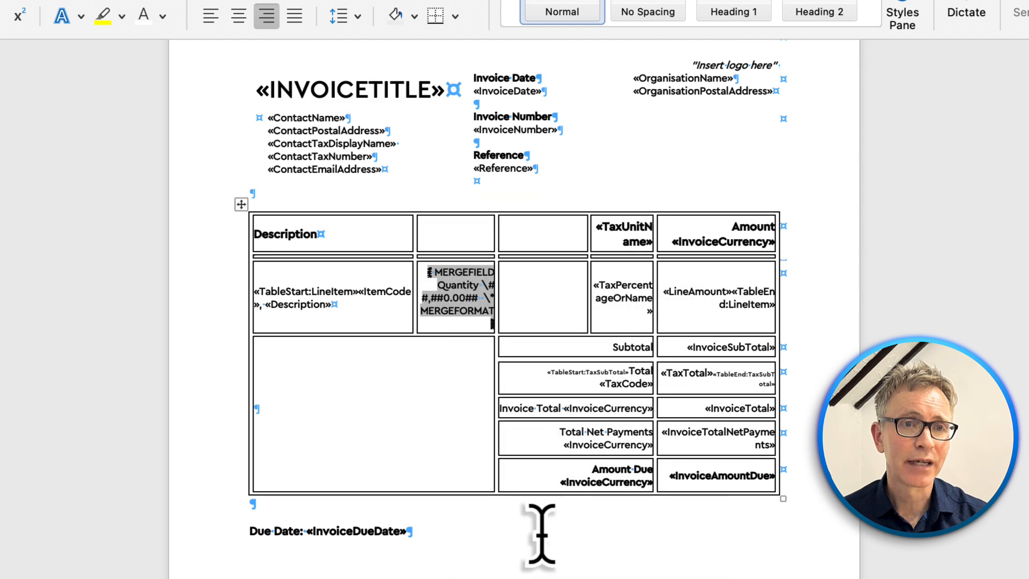
key("BackSpace")
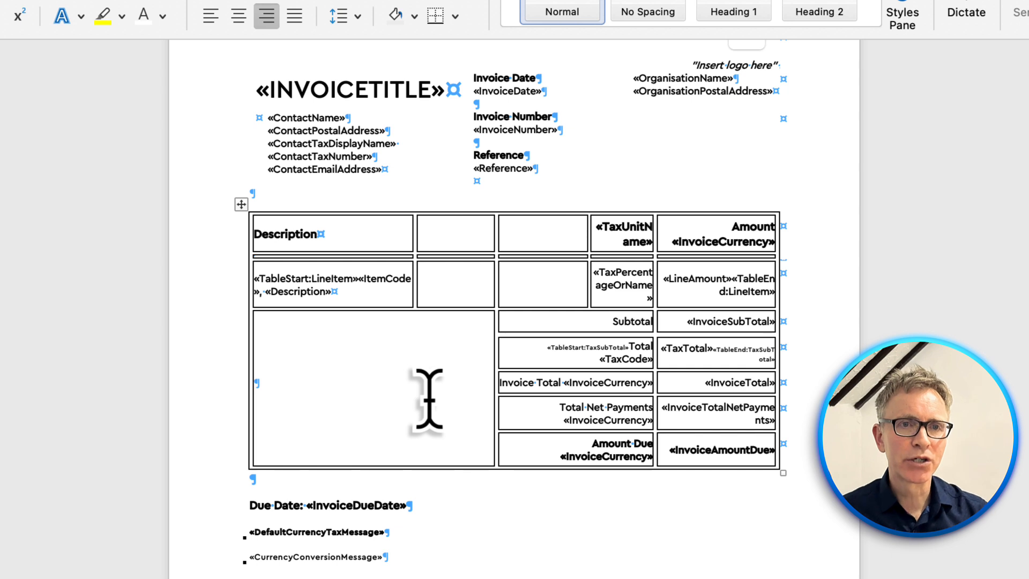
- Merge the Description heading cell with the two empty header cells beside it and left-align the heading
left_click_drag(549, 223, 297, 228)
right_click(300, 231)
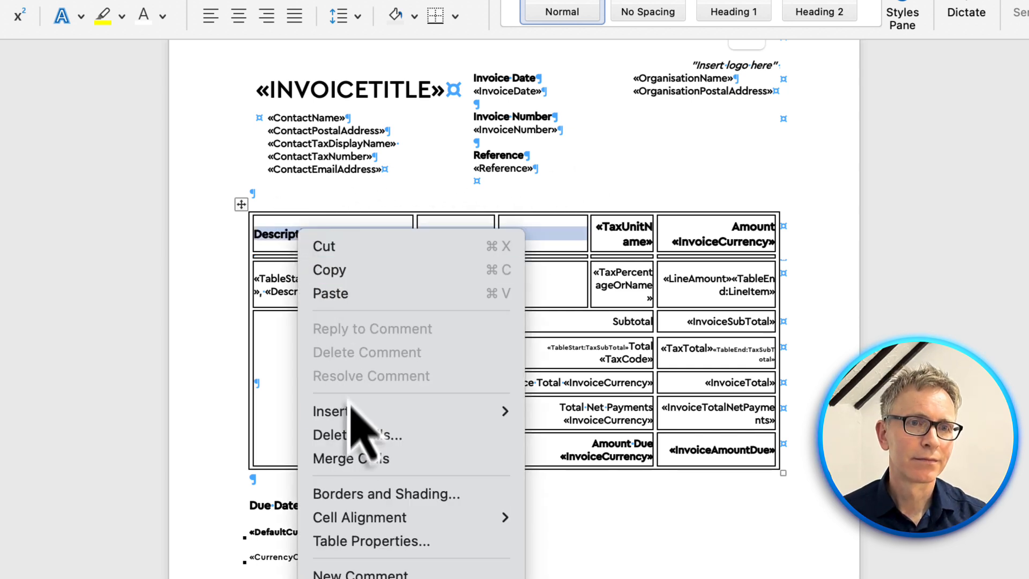
left_click(357, 459)
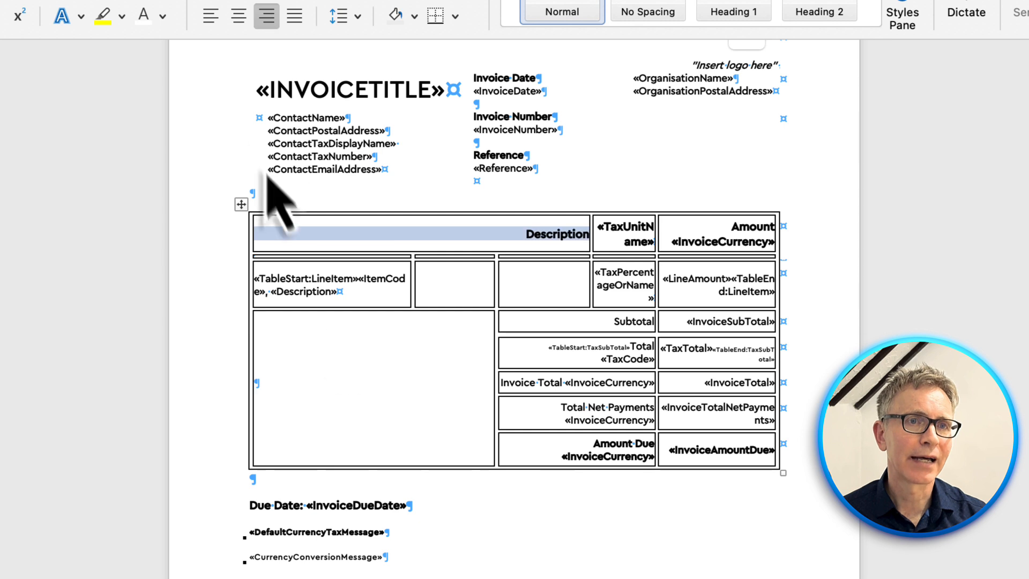
left_click(212, 31)
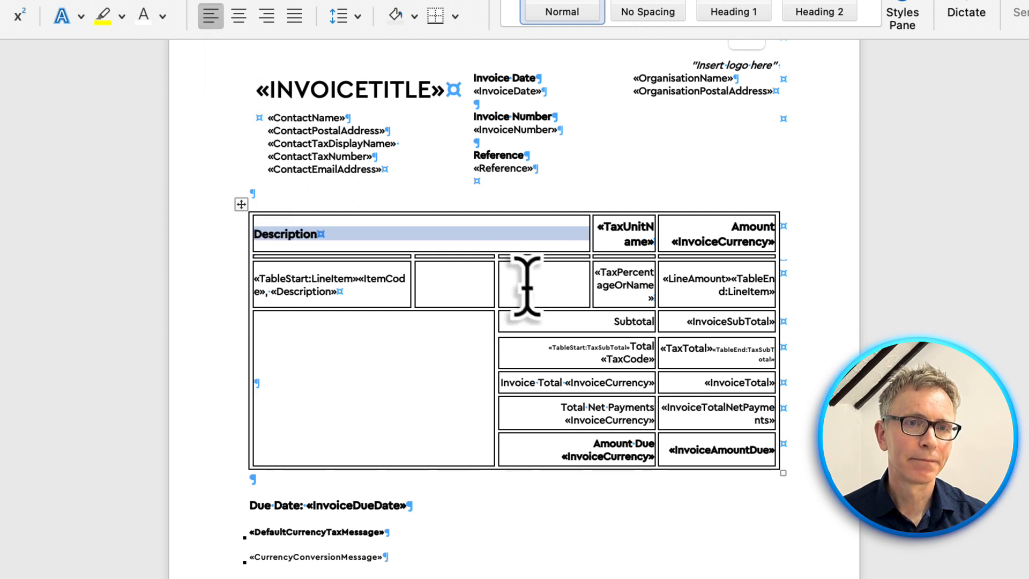
- Merge the ItemCode and Description field cell with the two empty cells beside it and left-align its contents
left_click_drag(510, 287, 295, 292)
right_click(297, 289)
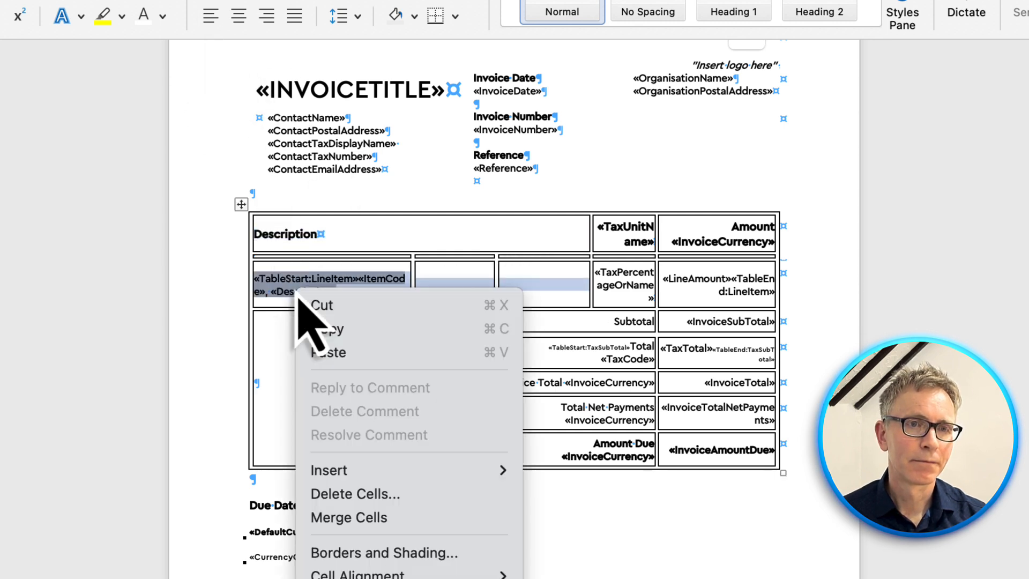
left_click(356, 515)
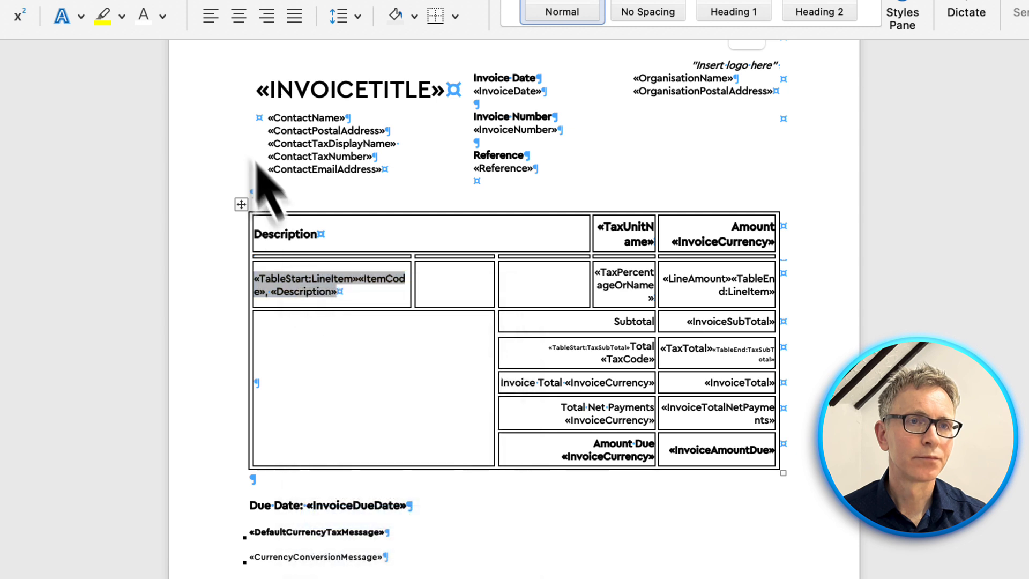
left_click(211, 30)
scroll(190, 402, "down", 1)
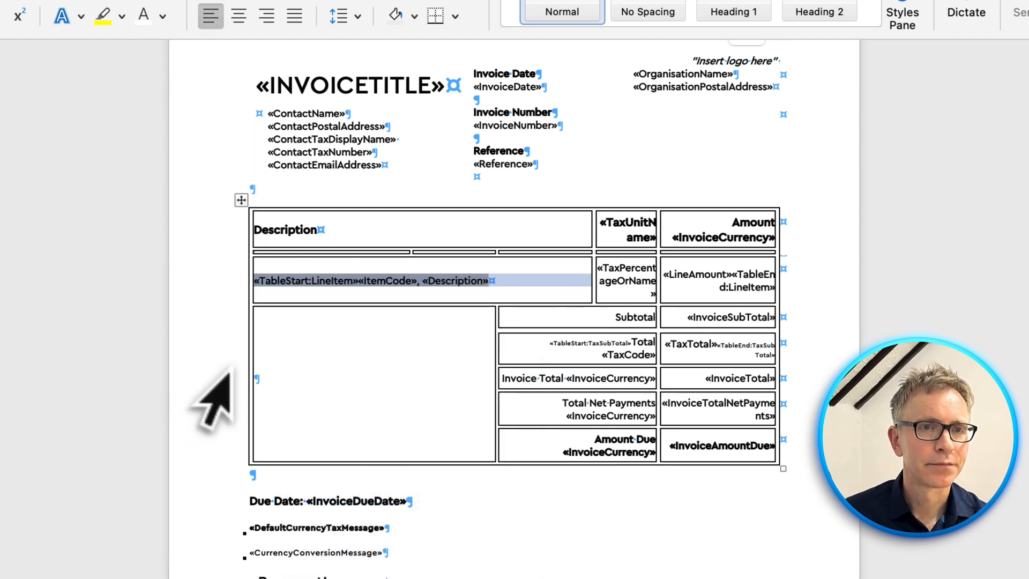
left_click(231, 375)
- Apply the Grid border setting to the whole header table containing the invoice title and contact details
scroll(230, 375, "up", 5)
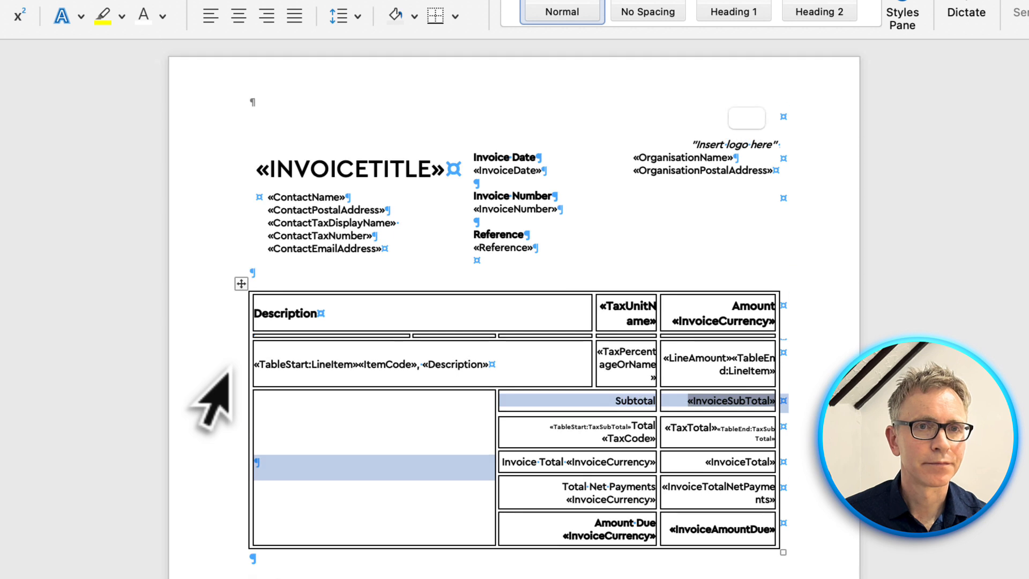
double_click(262, 164)
left_click(243, 100)
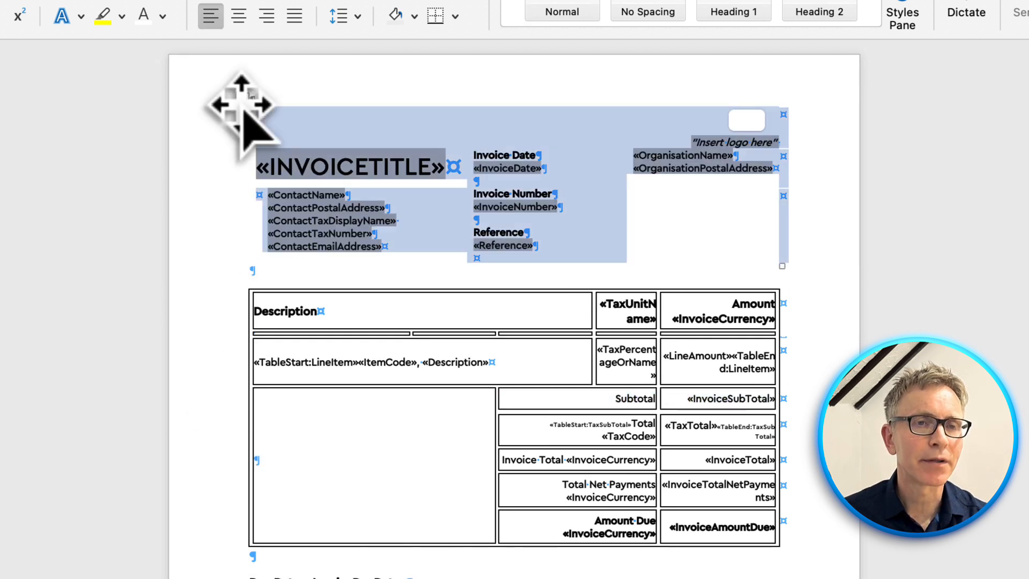
right_click(242, 101)
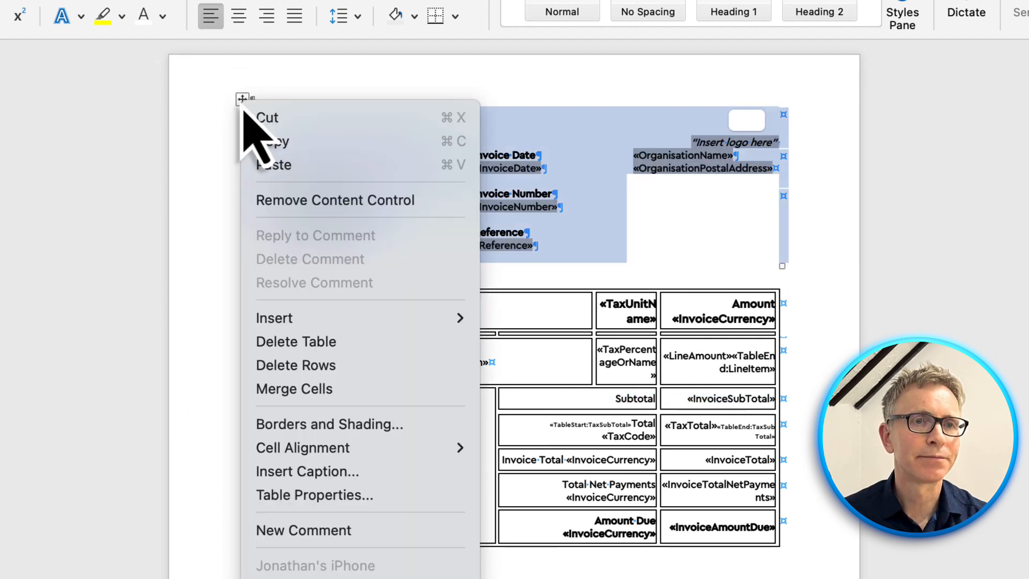
left_click(328, 426)
left_click(183, 296)
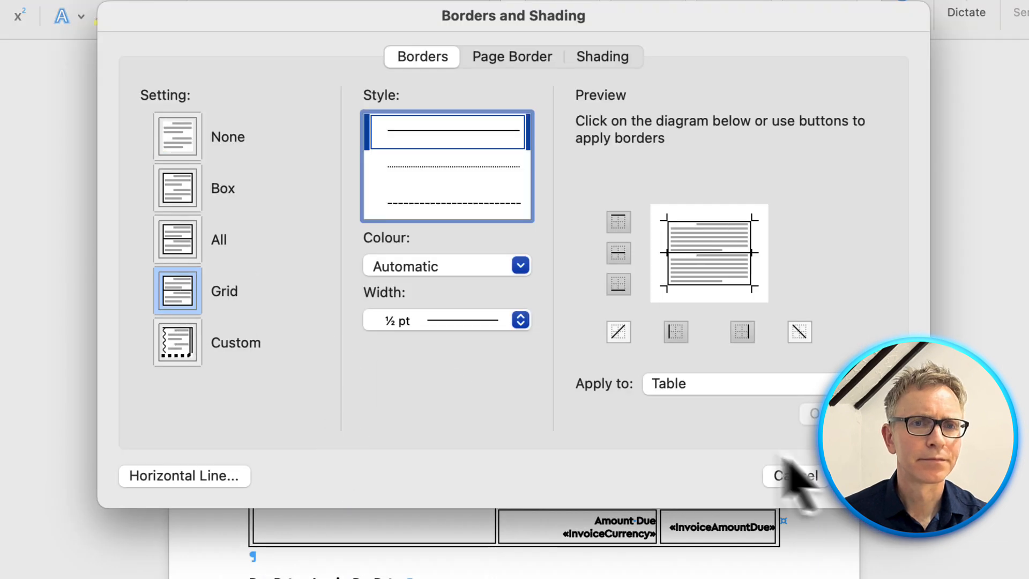
left_click(819, 413)
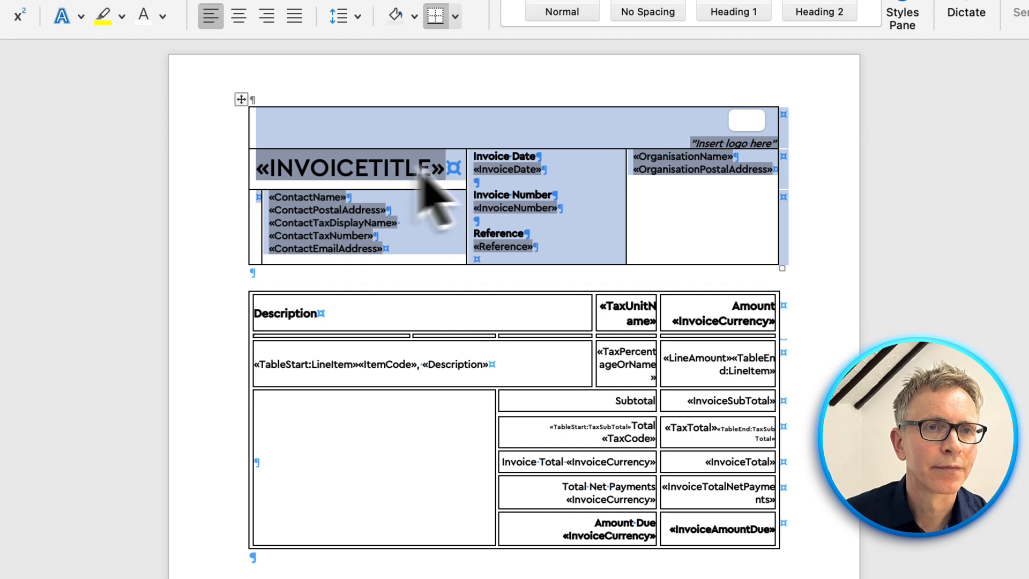
- Insert a new row above the logo placeholder row in the header table
left_click(524, 130)
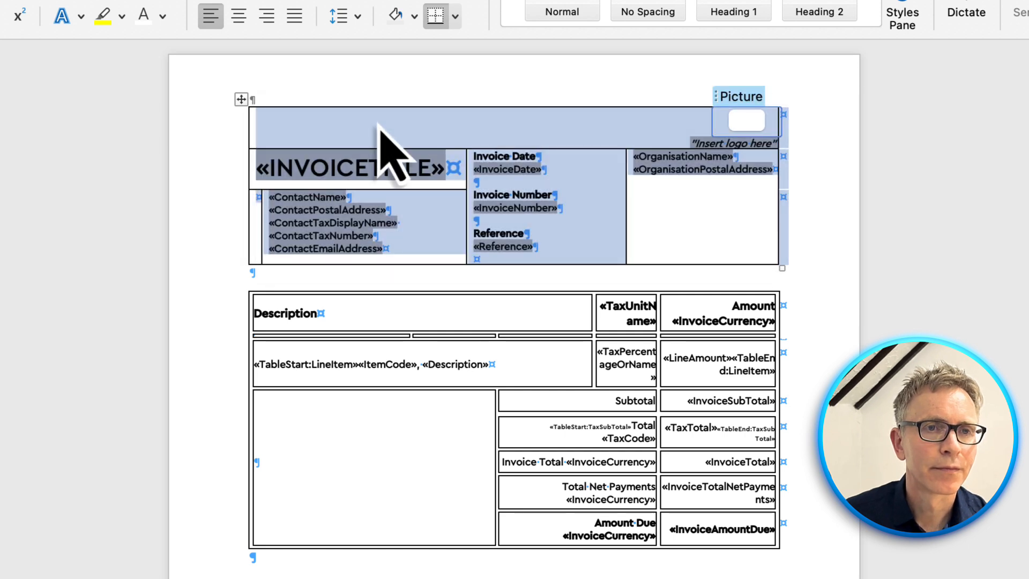
right_click(310, 134)
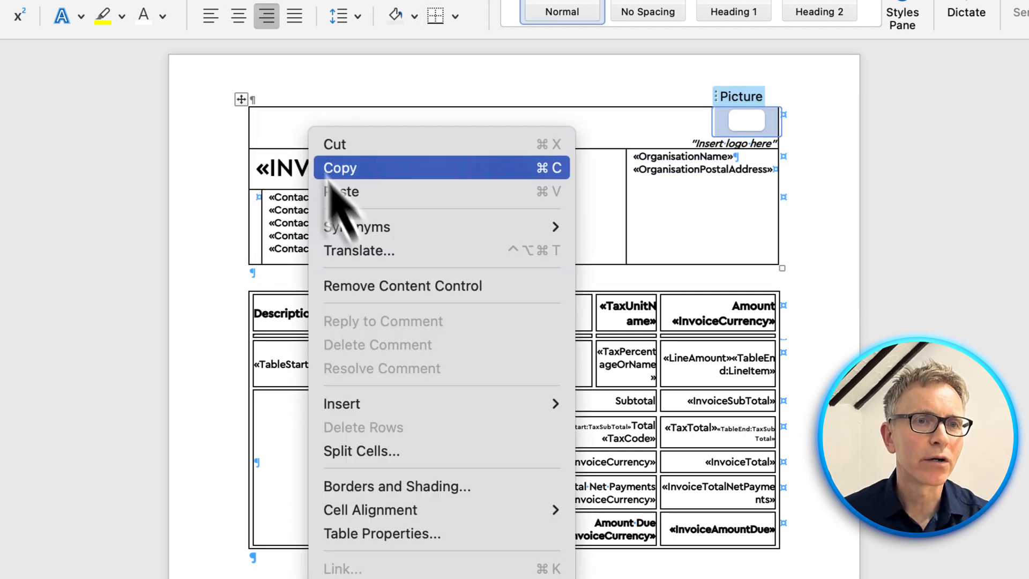
mouse_move(563, 410)
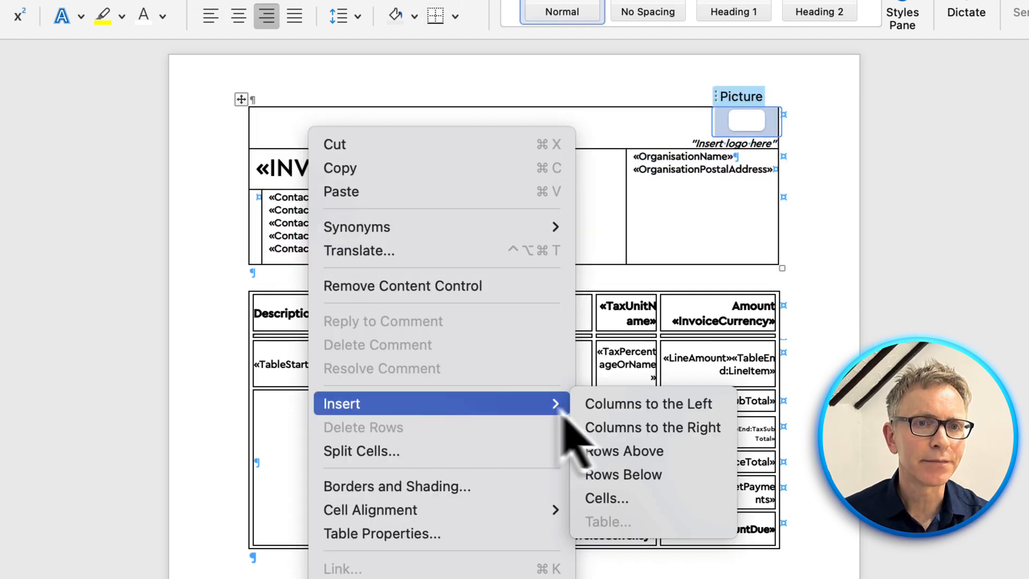
left_click(634, 457)
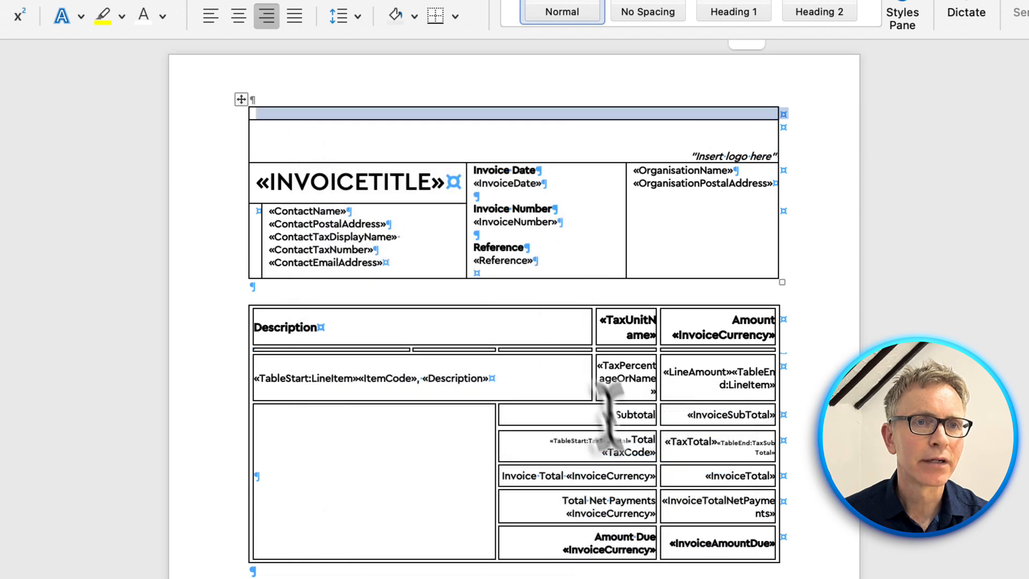
- Remove the placeholder picture and delete the "Insert logo here" row from the header table
left_click(542, 132)
right_click(481, 152)
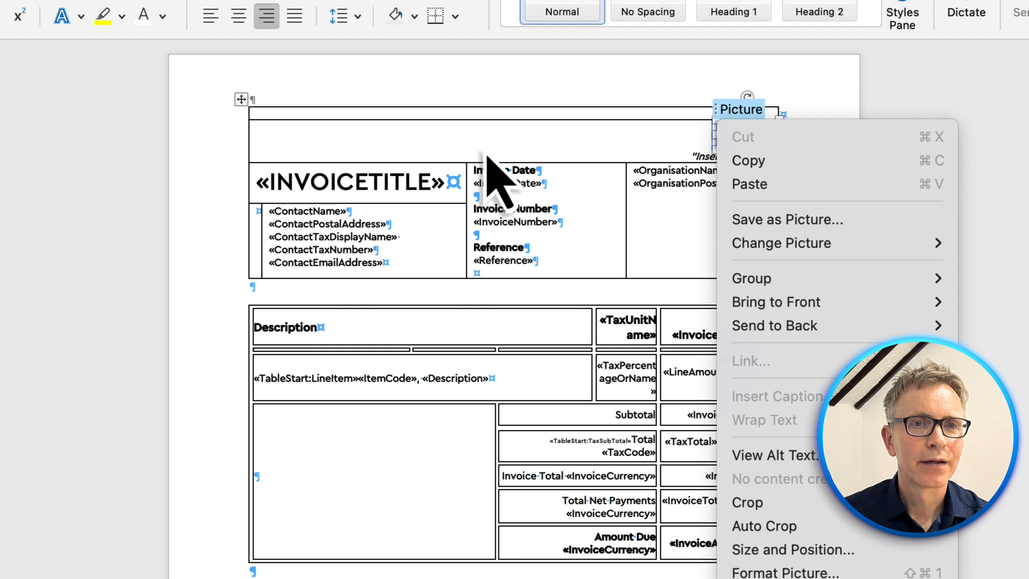
left_click(461, 155)
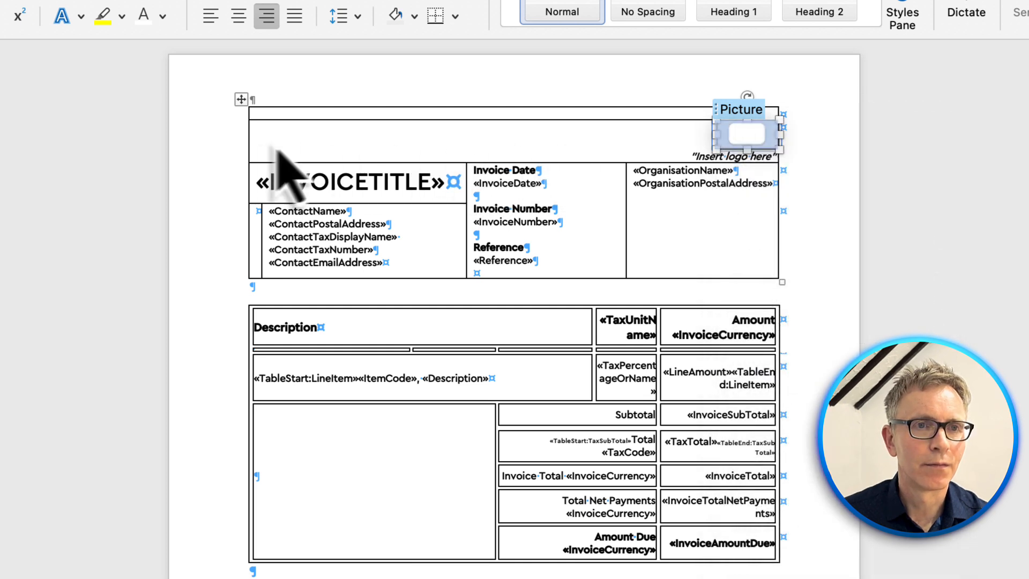
left_click(275, 115)
right_click(282, 137)
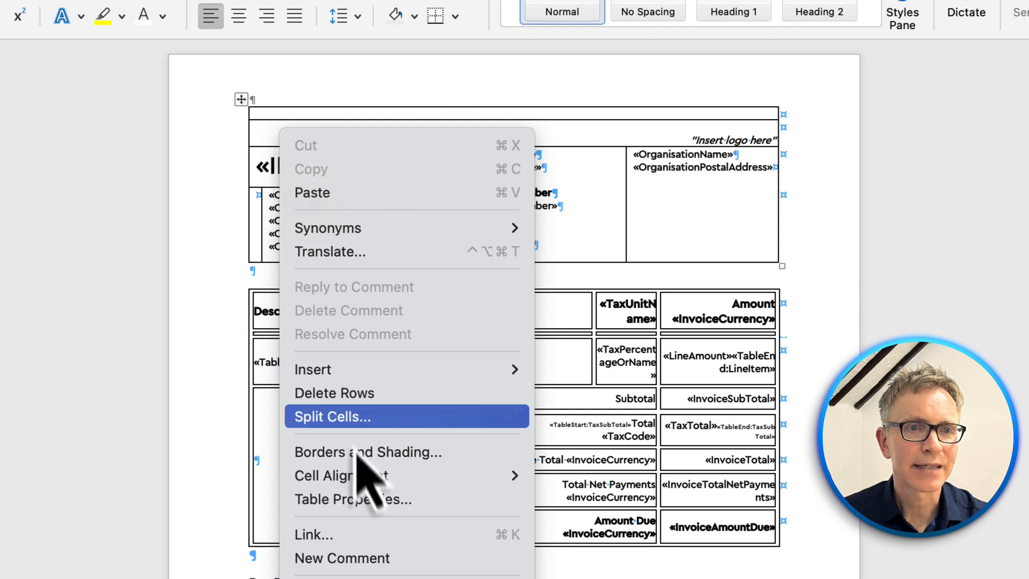
left_click(356, 394)
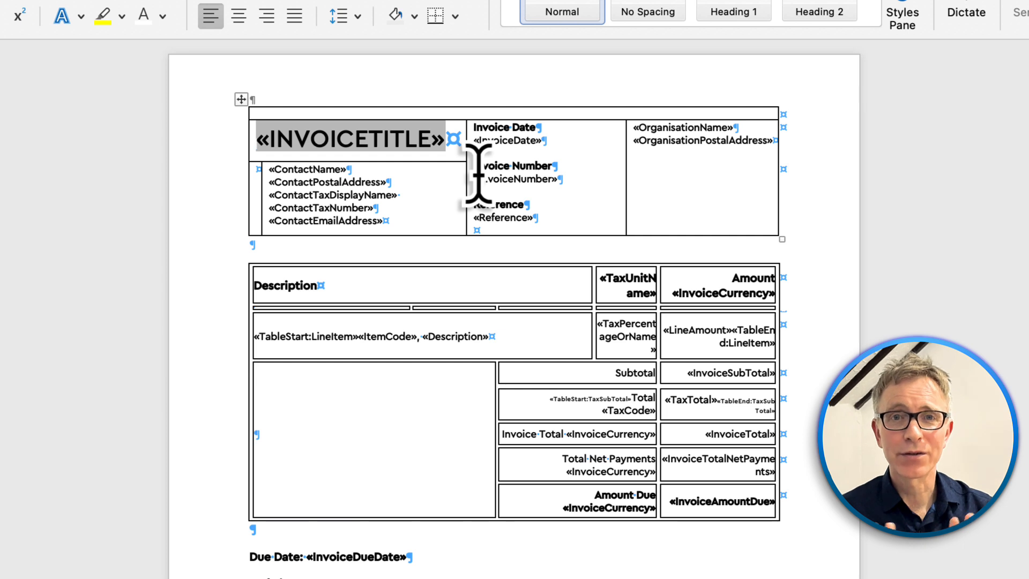
- Increase the height of the header table's empty top row to make room for a logo
scroll(477, 174, "down", 1)
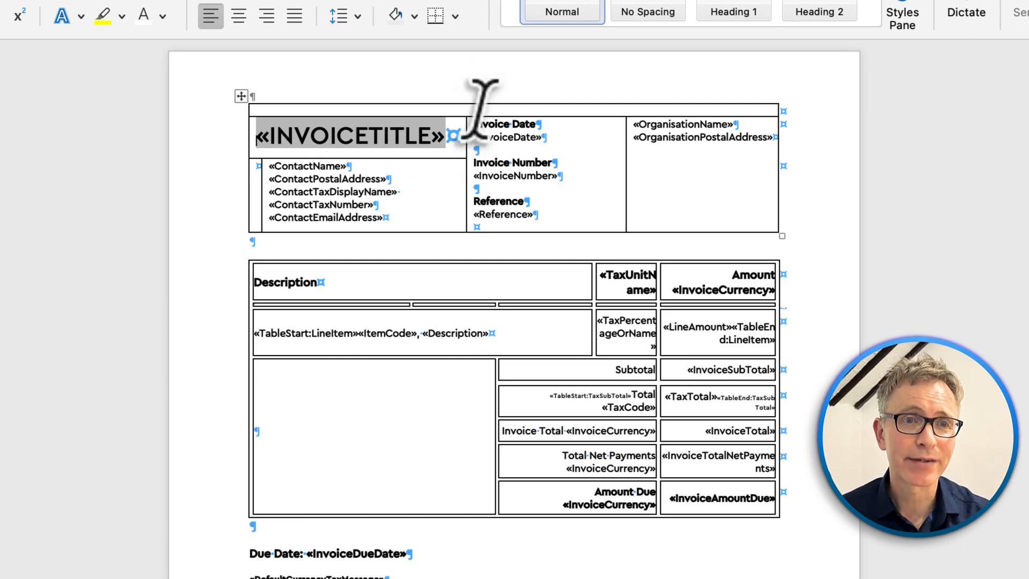
left_click(484, 80)
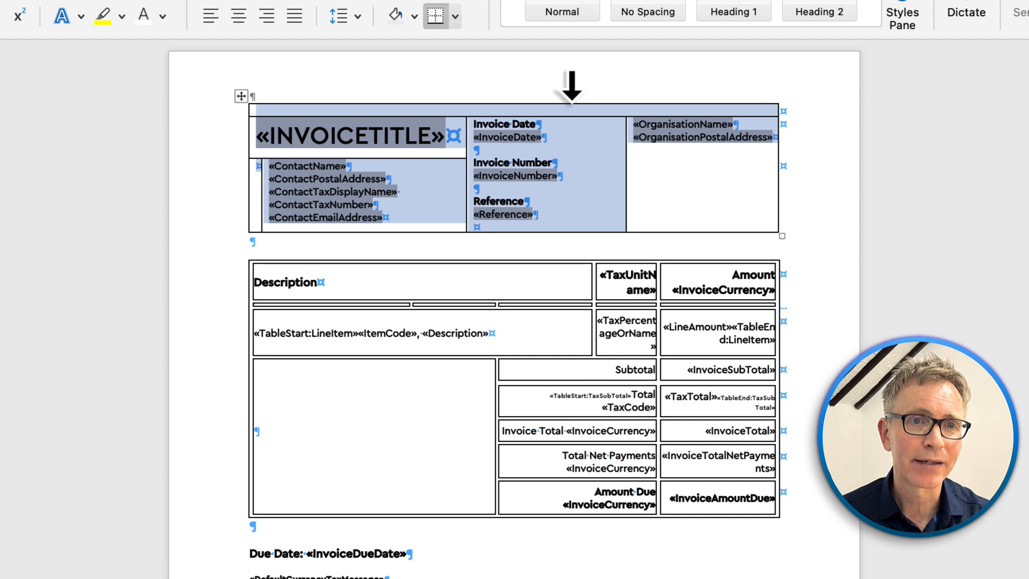
left_click_drag(573, 117, 575, 154)
left_click(574, 134)
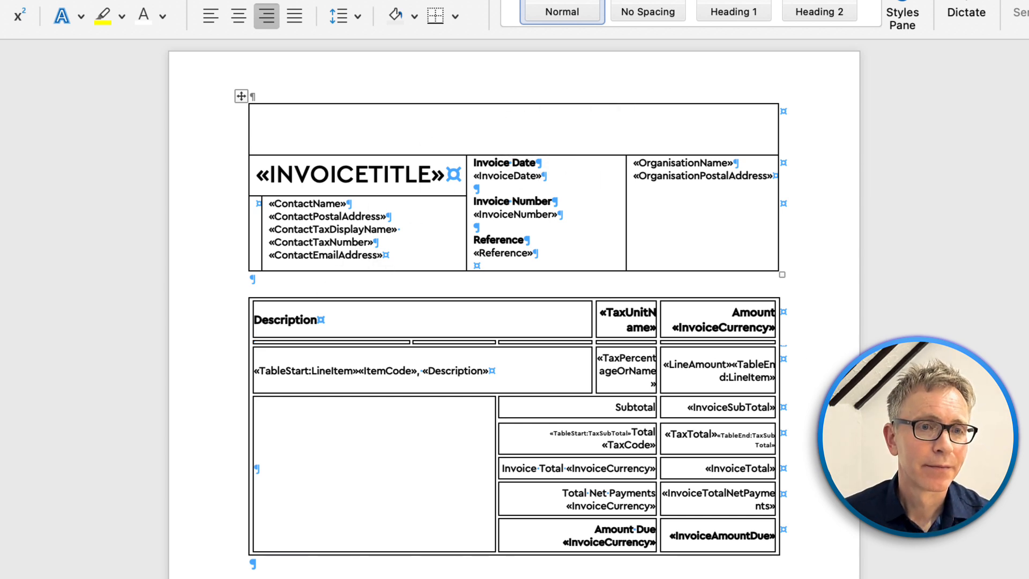
- Insert the white-text circle logo from Finder's LAX invoice design folder into the header table's empty row and shrink it to about a third
key("super+Tab")
left_click(163, 318)
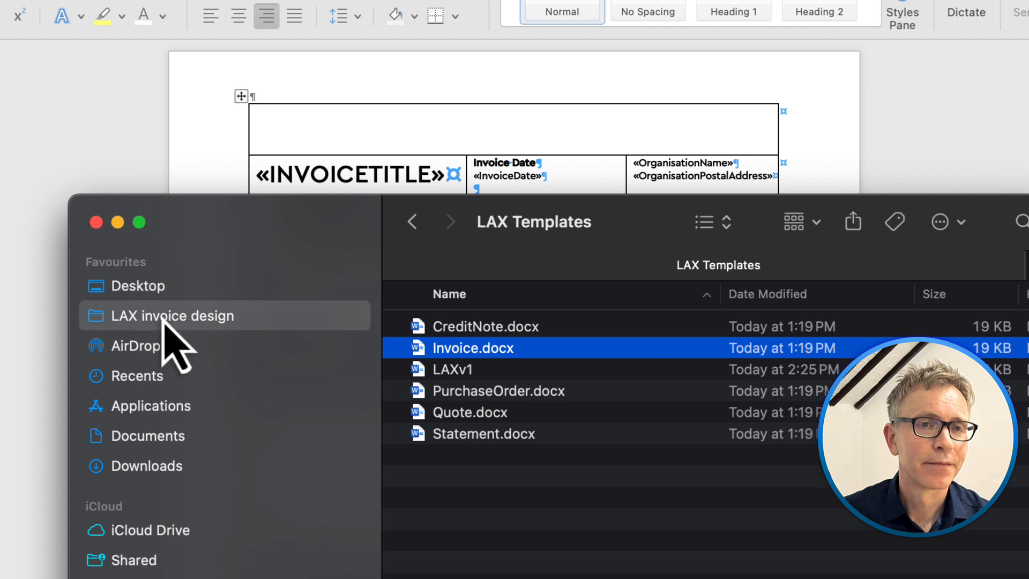
left_click_drag(248, 241, 145, 410)
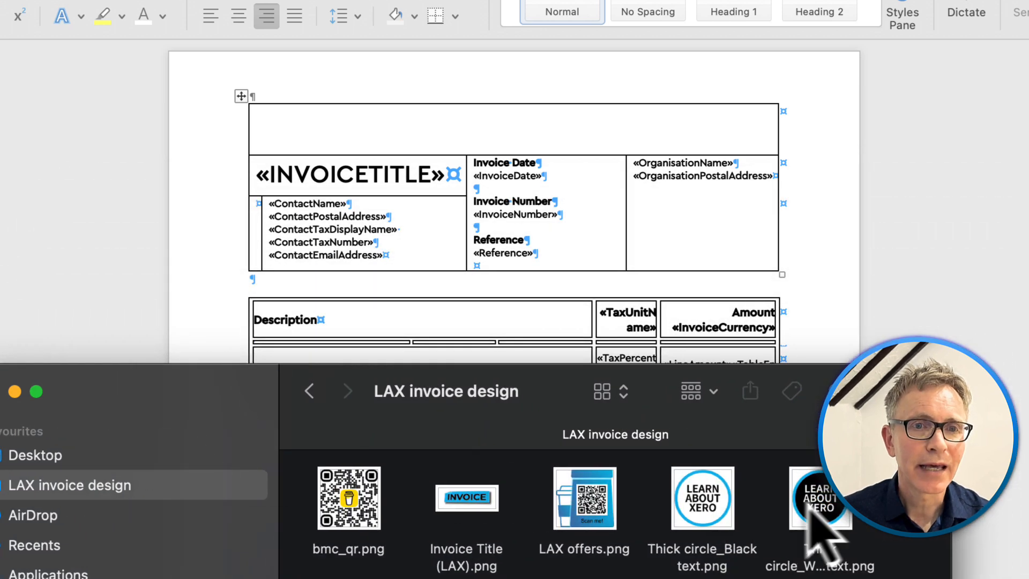
left_click_drag(819, 512, 610, 130)
left_click(632, 230)
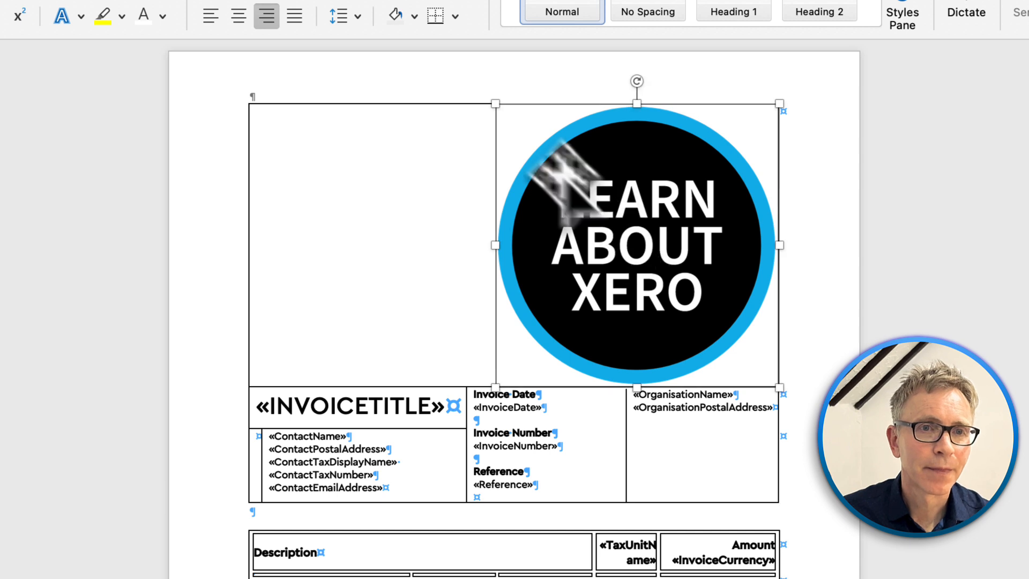
left_click_drag(493, 104, 756, 297)
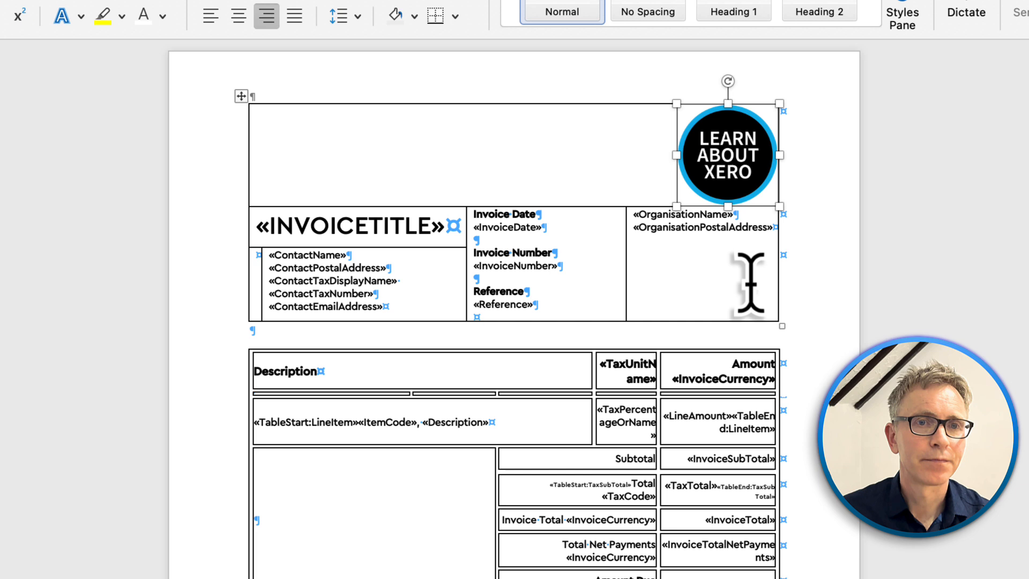
left_click(808, 296)
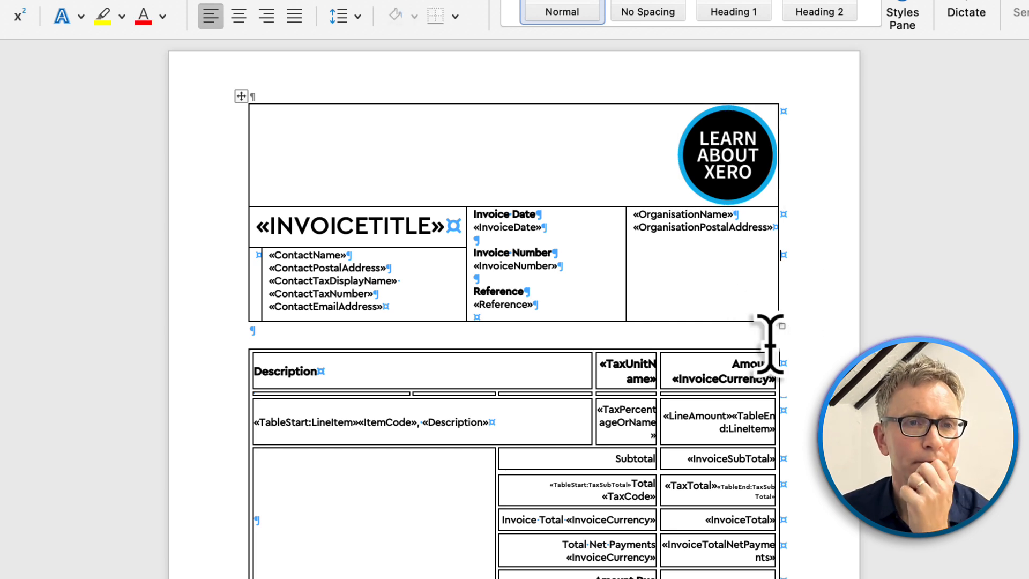
- Show the field code of the InvoiceTitle merge field and delete the field from the header table
scroll(665, 416, "up", 1)
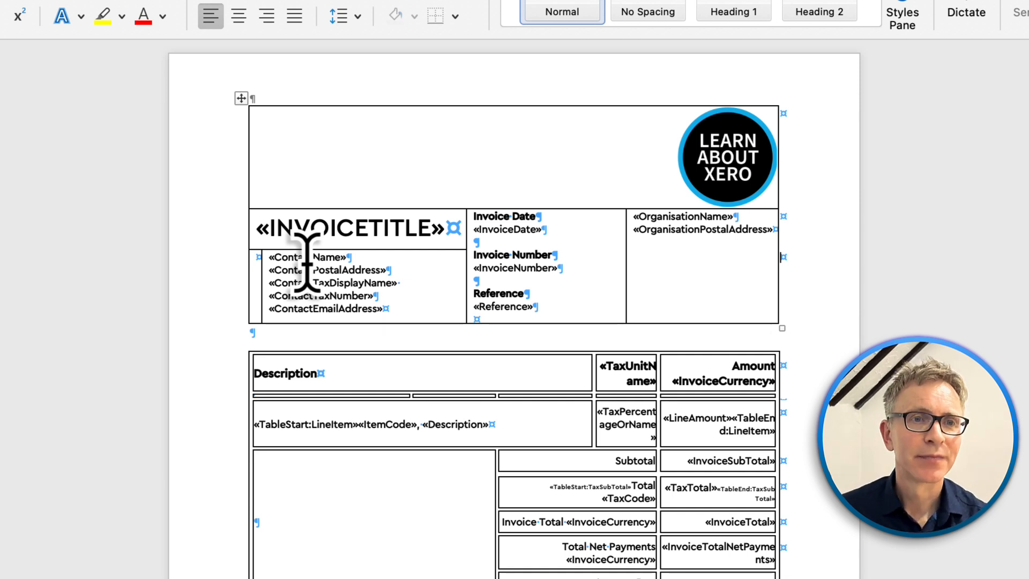
left_click(335, 227)
right_click(337, 230)
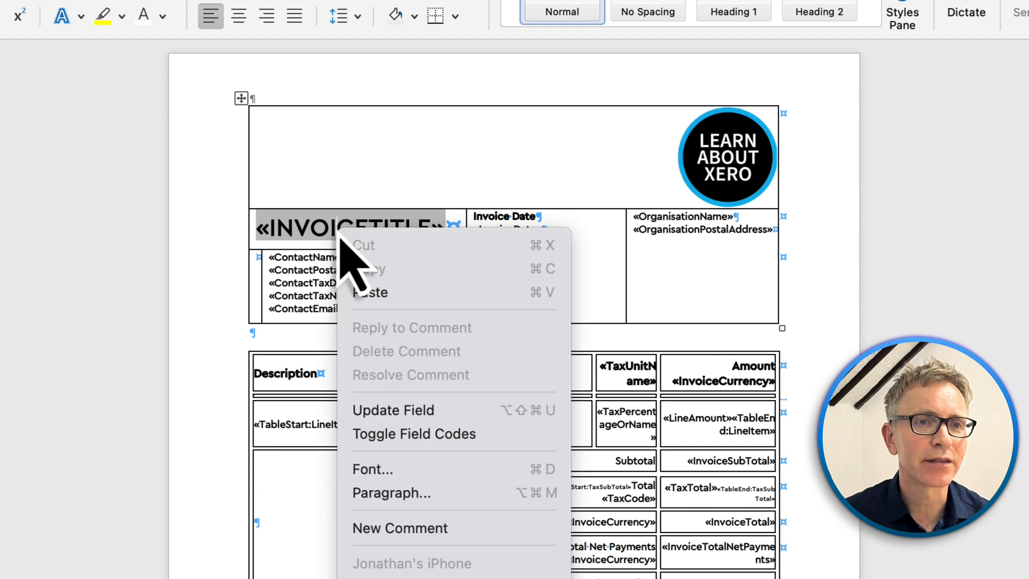
left_click(420, 434)
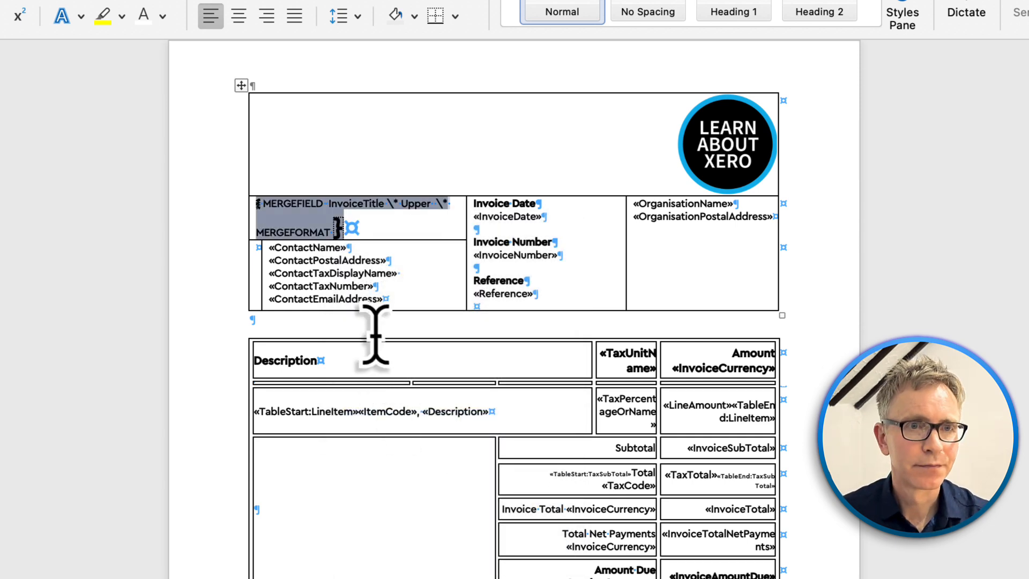
key("Delete")
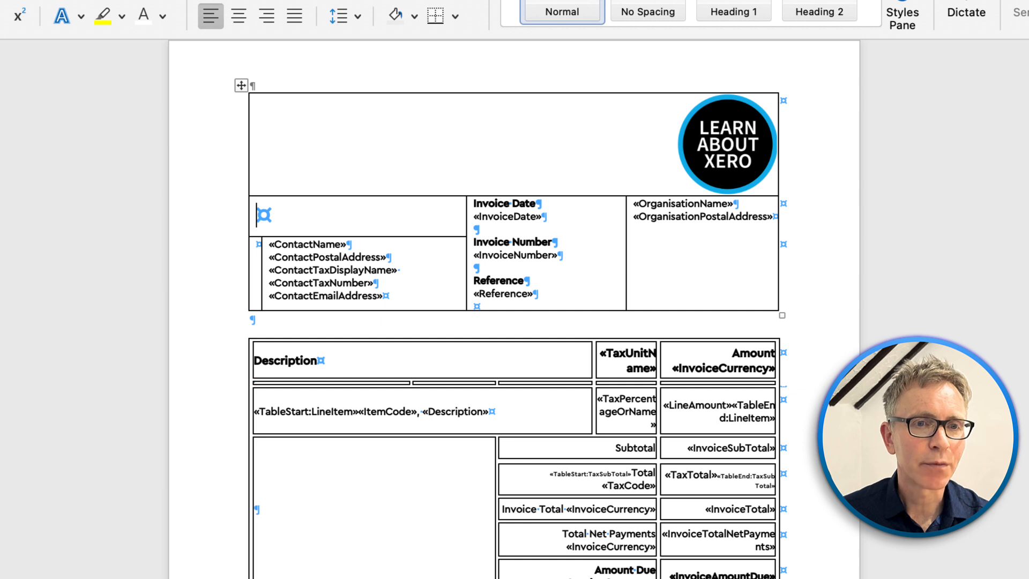
- Insert Invoice Title (LAX).png from Finder's LAX invoice design folder into the emptied title cell and shrink it to less than half size
key("super+Tab")
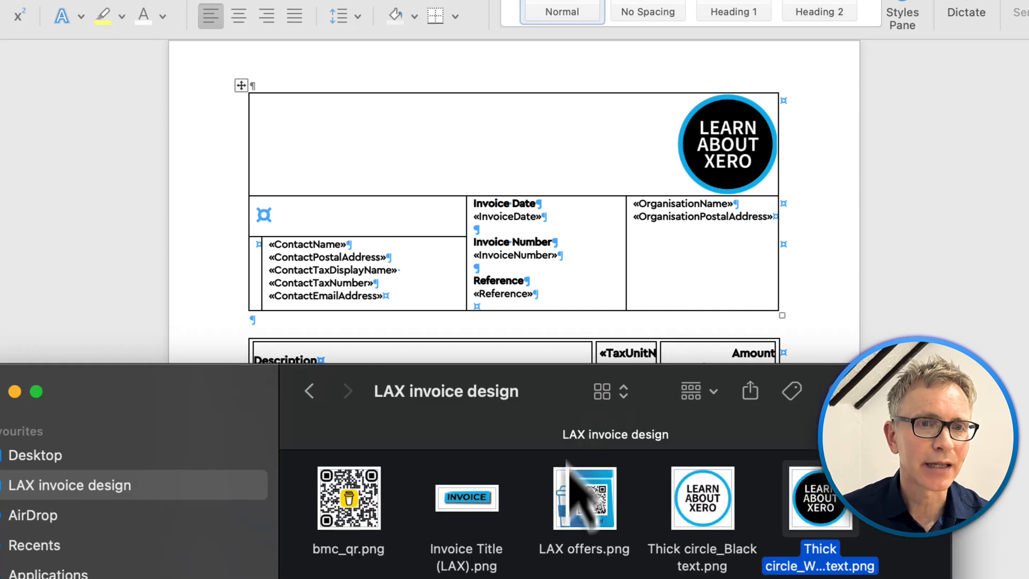
left_click_drag(475, 508, 257, 216)
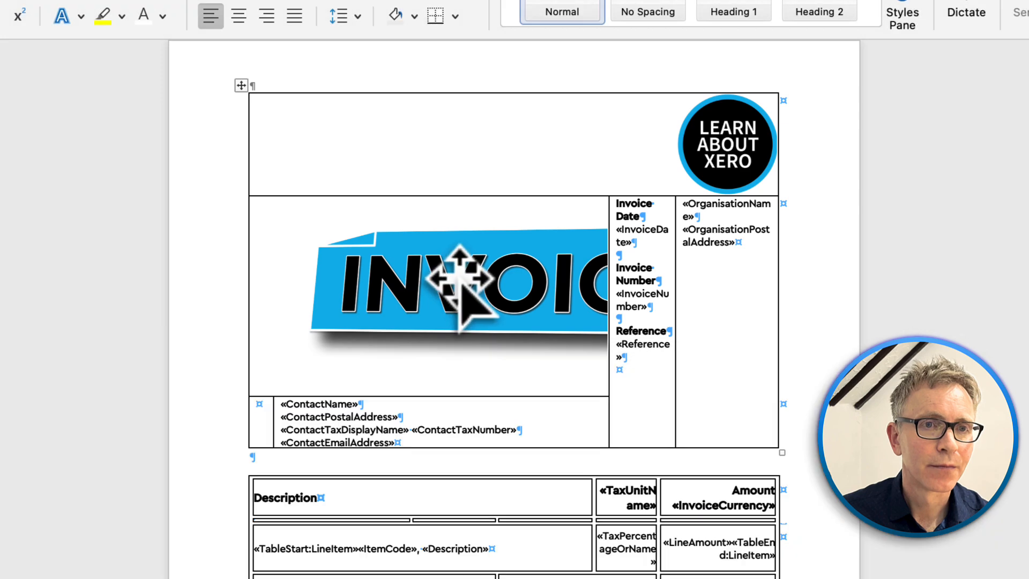
left_click(460, 287)
left_click_drag(786, 396, 486, 255)
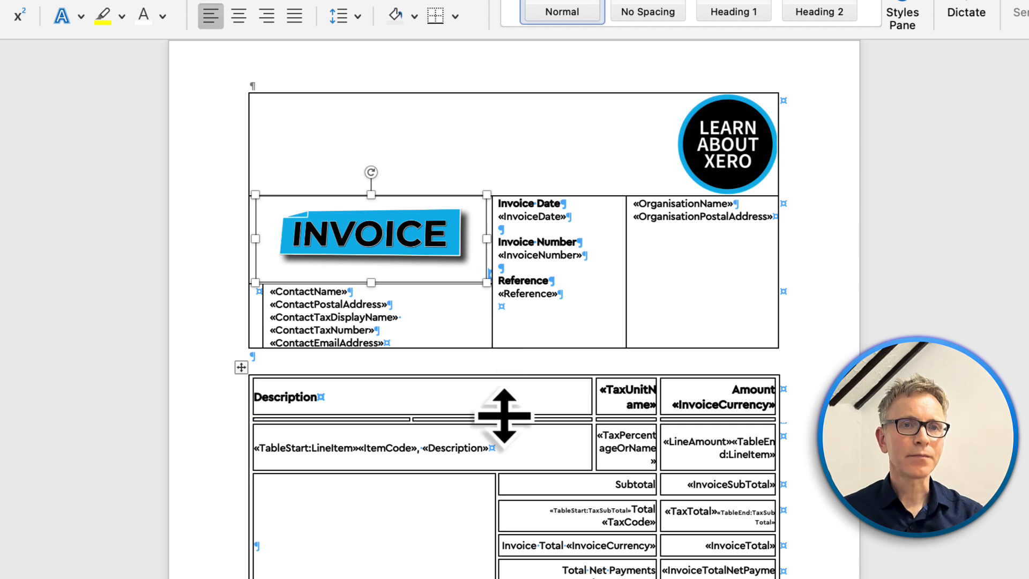
- Make the INVOICE picture float in front of the text and move it into the header table's tall top row, opposite the logo
right_click(360, 240)
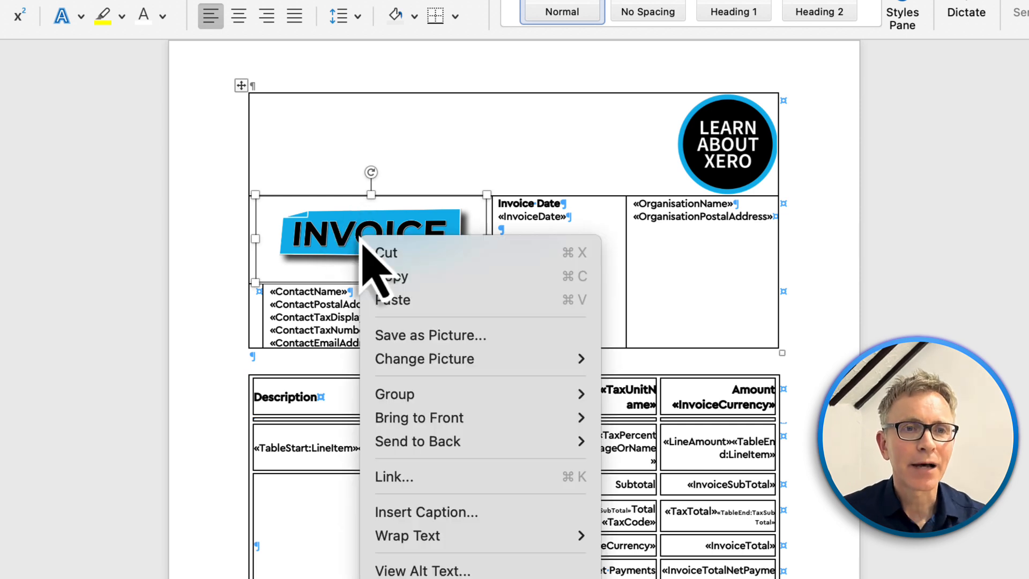
mouse_move(444, 547)
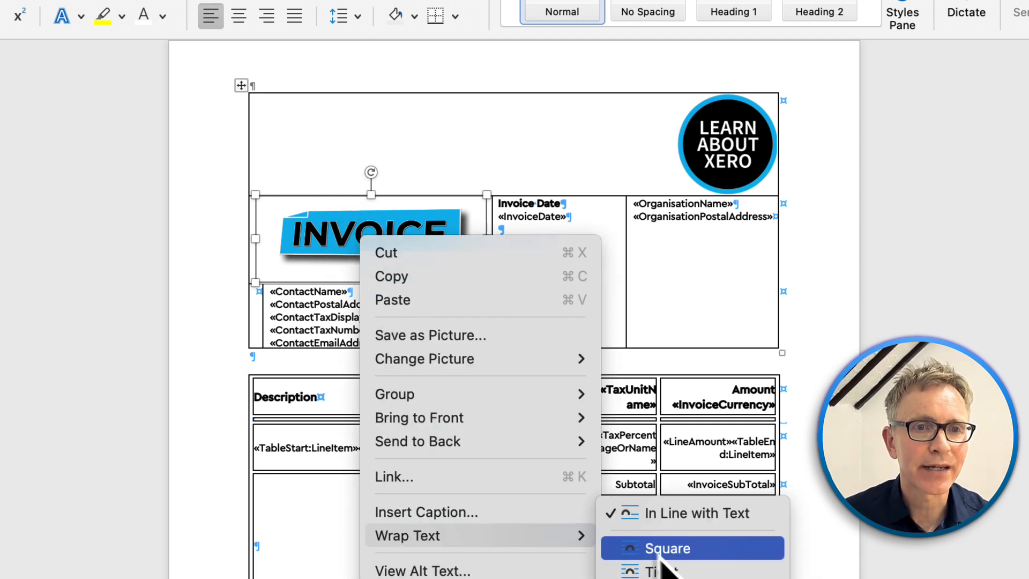
left_click(668, 577)
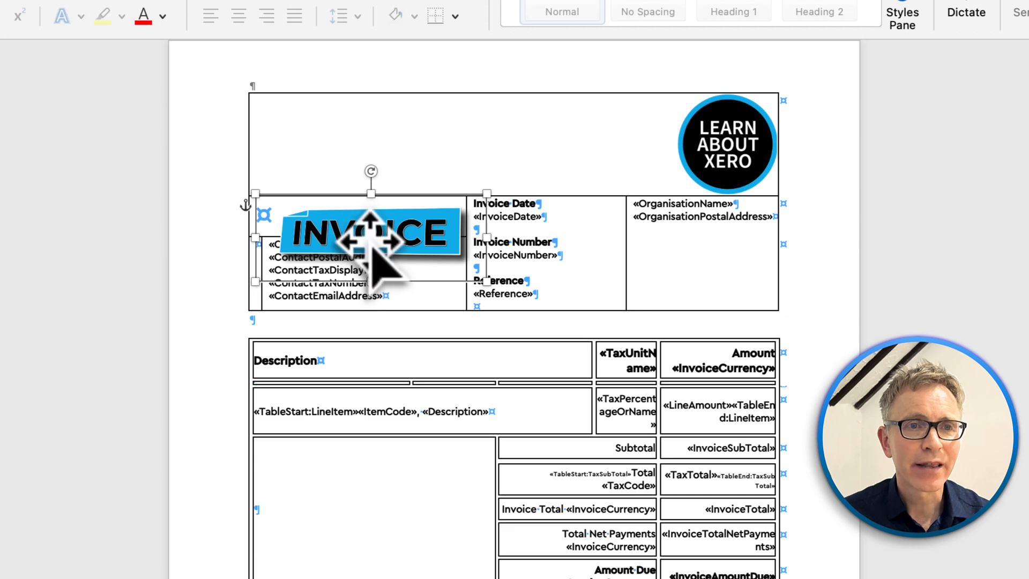
left_click_drag(369, 239, 361, 154)
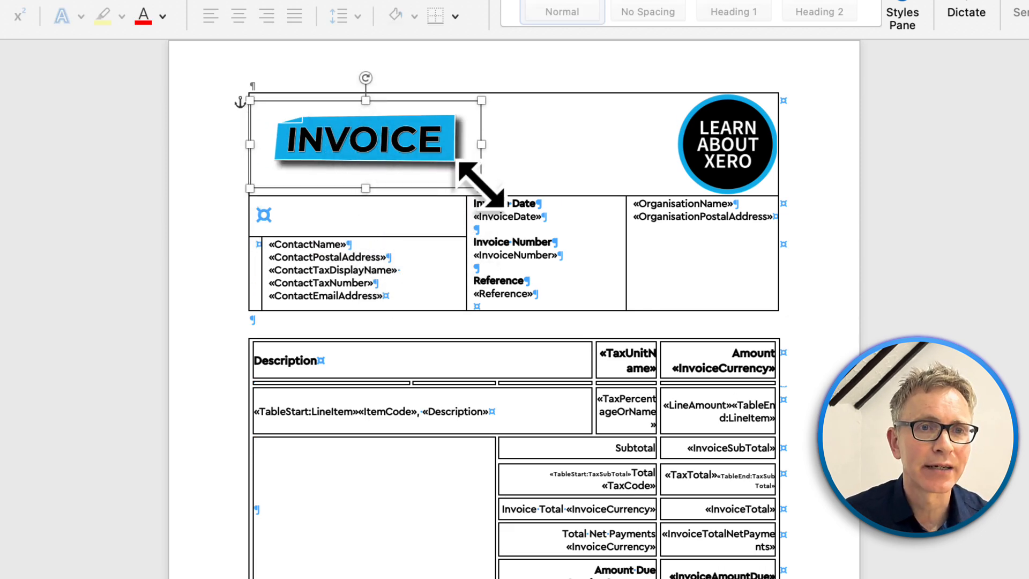
- Enlarge the INVOICE picture by about a third and reposition it near the edge of the header table's top row
left_click_drag(474, 181, 551, 215)
left_click_drag(427, 189, 385, 167)
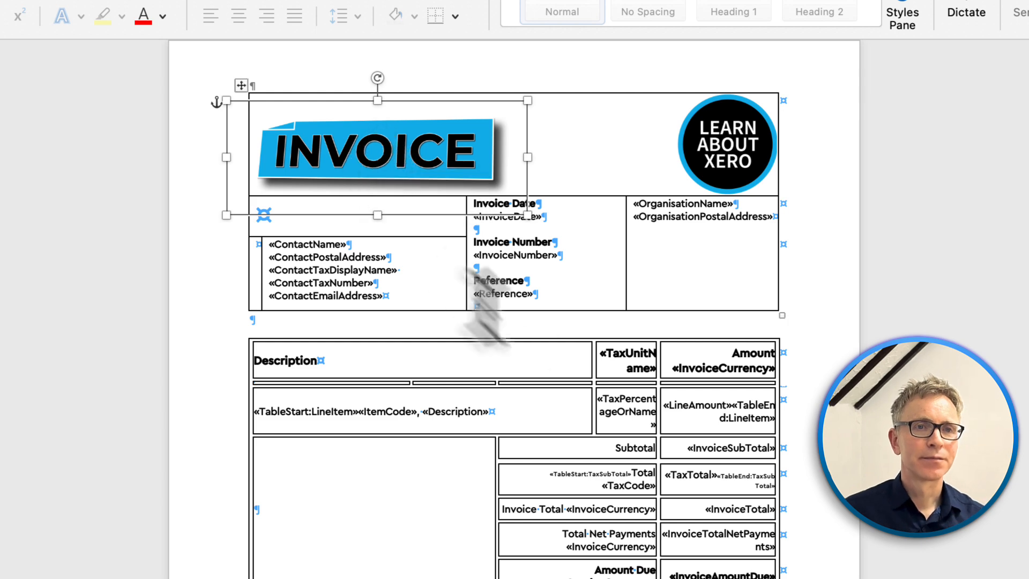
left_click(824, 432)
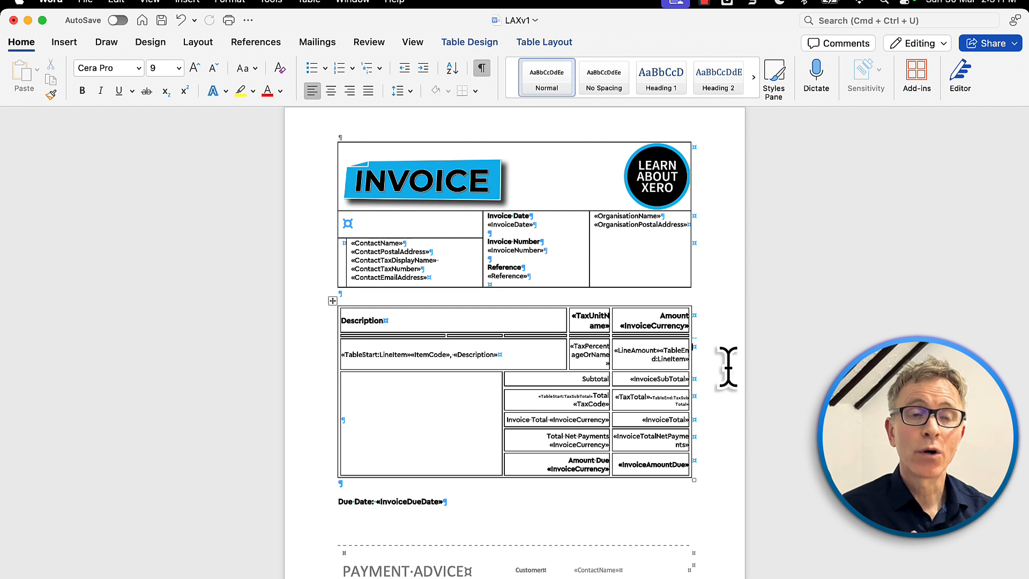
- Save the document under the new name LAXv2 as a .docx file in the LAX Templates folder
scroll(346, 325, "down", 1)
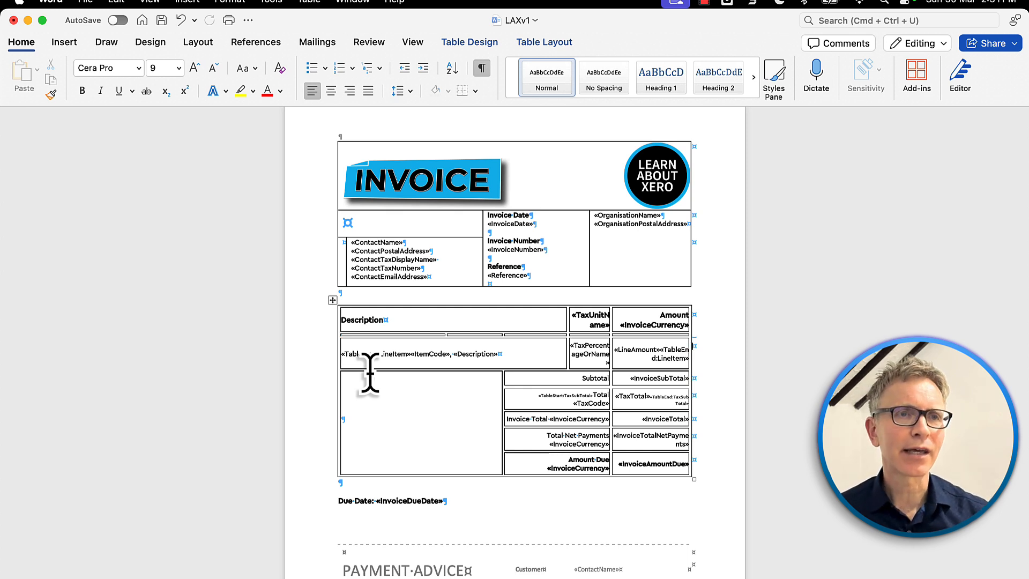
left_click(86, 2)
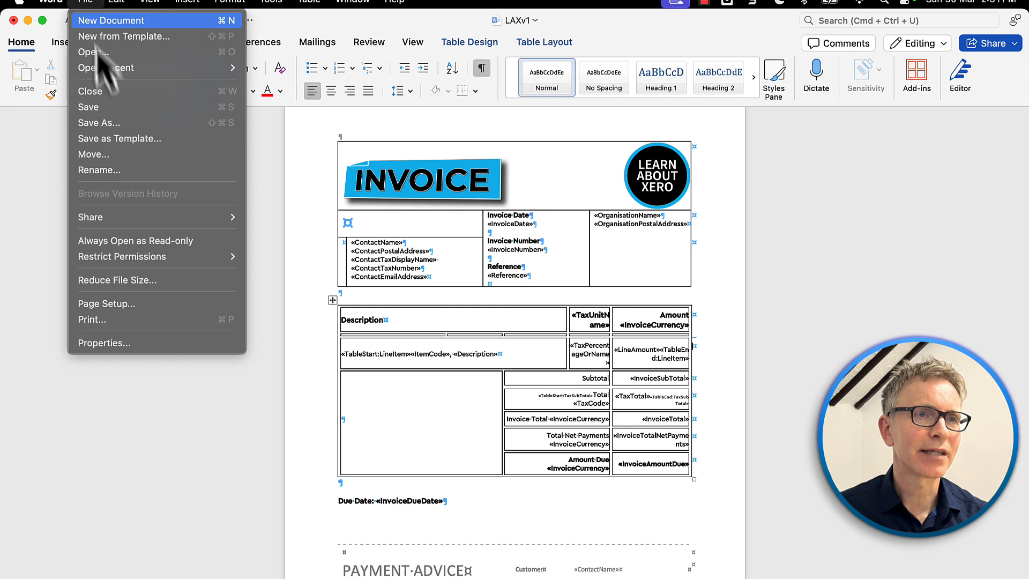
left_click(96, 122)
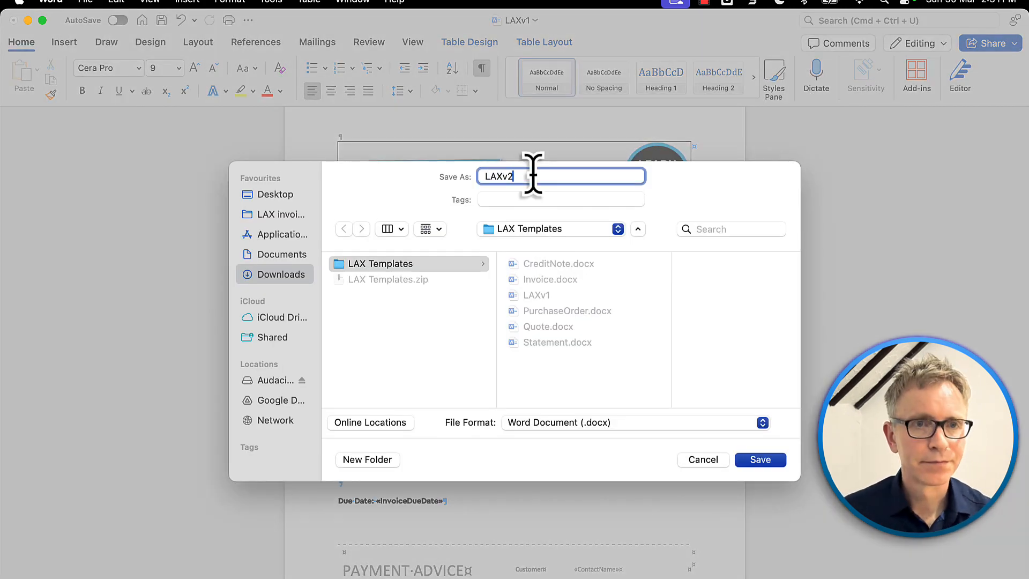
type("LAXv2")
left_click(753, 459)
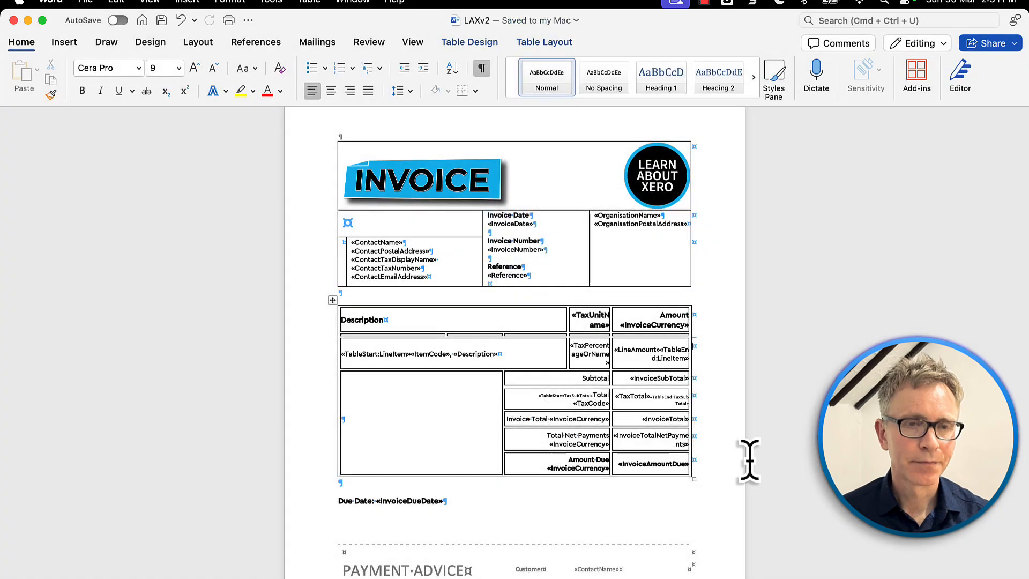
- Switch to Xero's invoice settings in Chrome and upload LAXv2.docx as the Invoice template of the LAX branding theme
key("ctrl+Right")
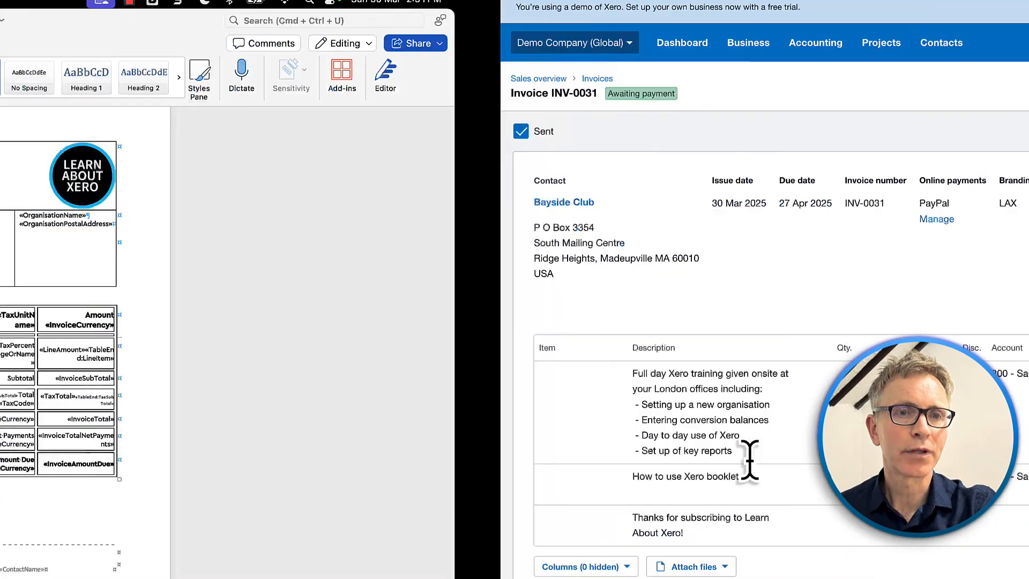
left_click(155, 6)
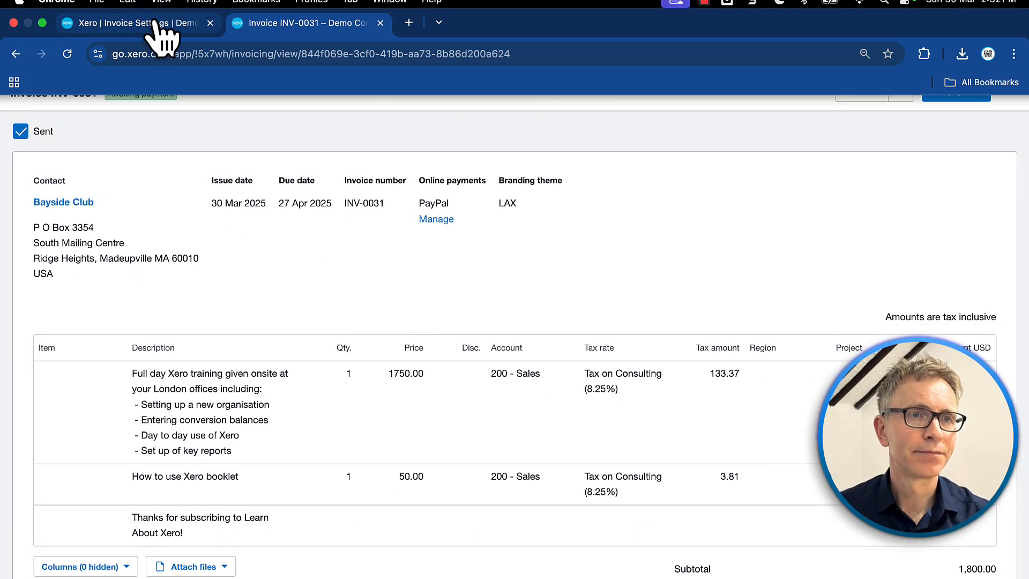
scroll(415, 311, "down", 15)
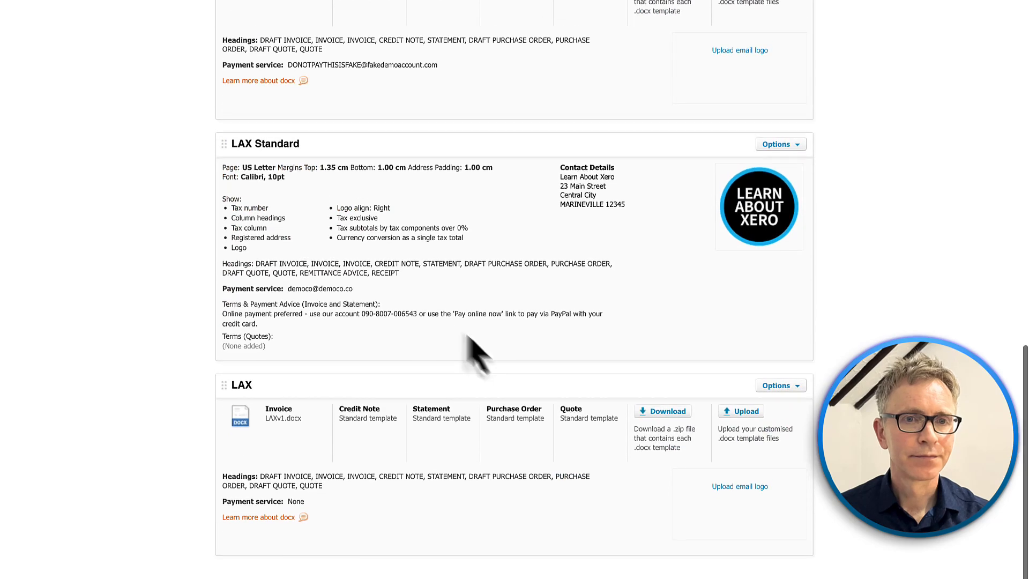
left_click(740, 414)
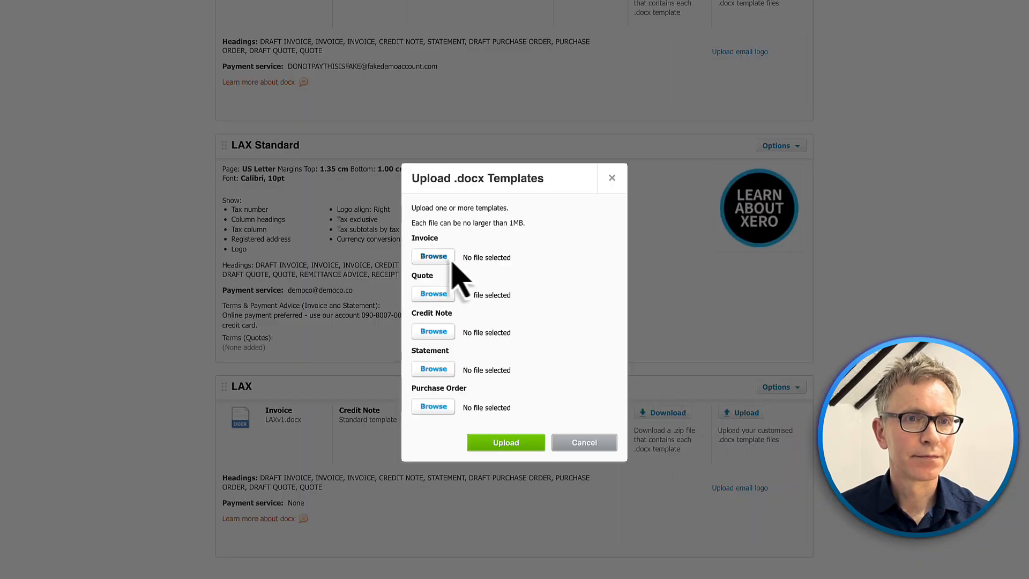
left_click(433, 256)
left_click(338, 105)
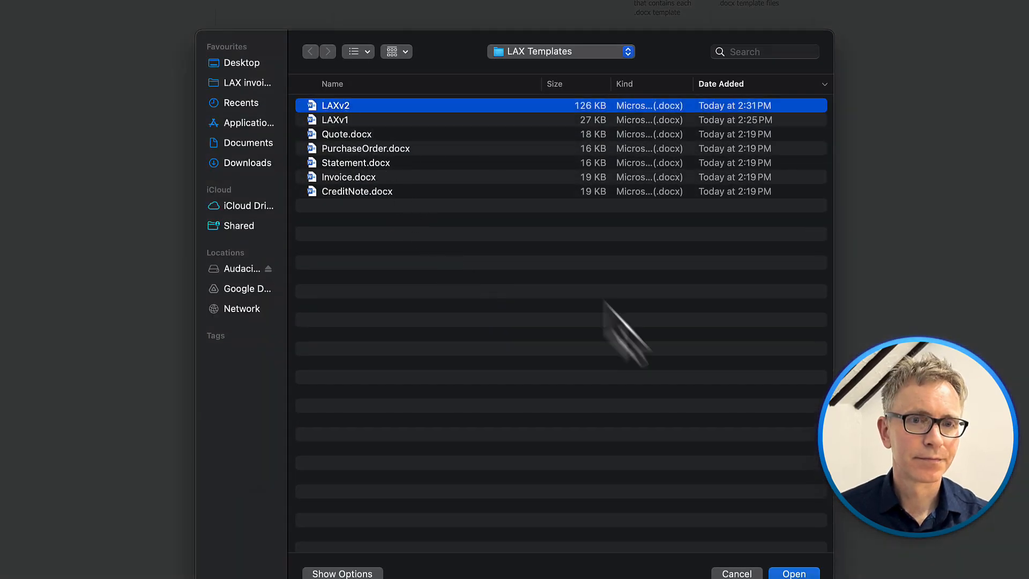
left_click(792, 572)
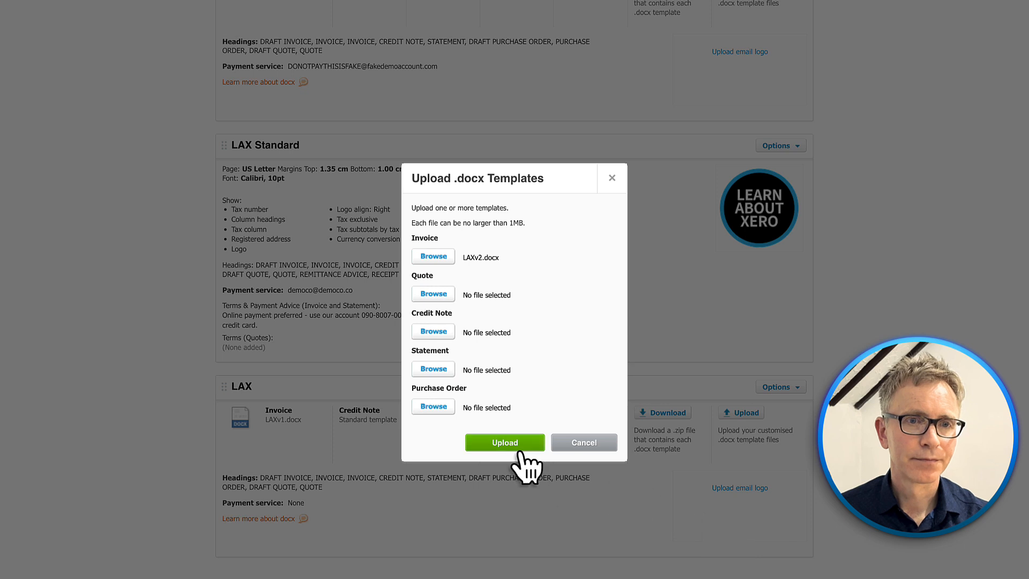
left_click(520, 448)
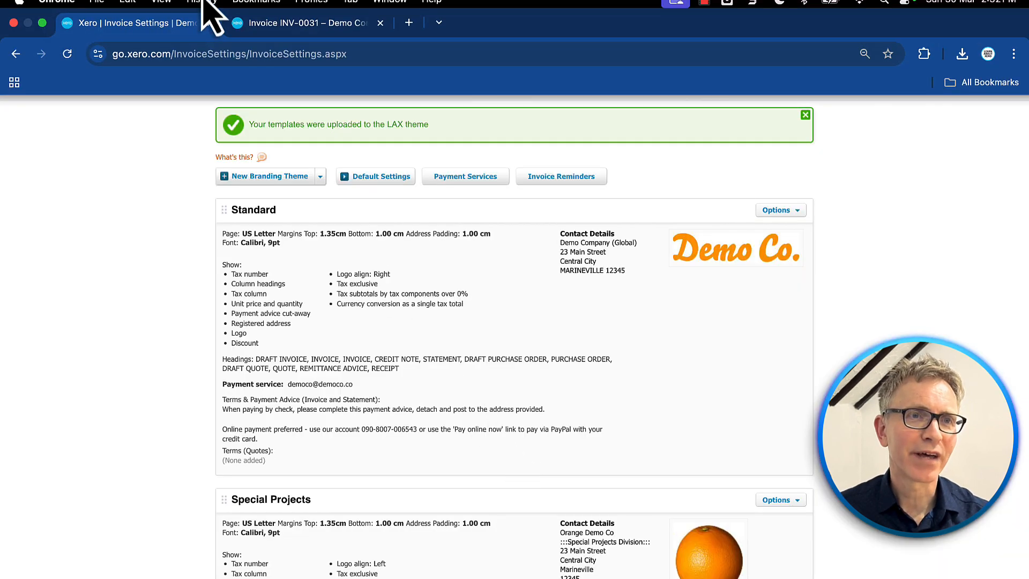
- Reload the Bayside Club invoice and preview it with the LAX theme, then close the preview
left_click(262, 23)
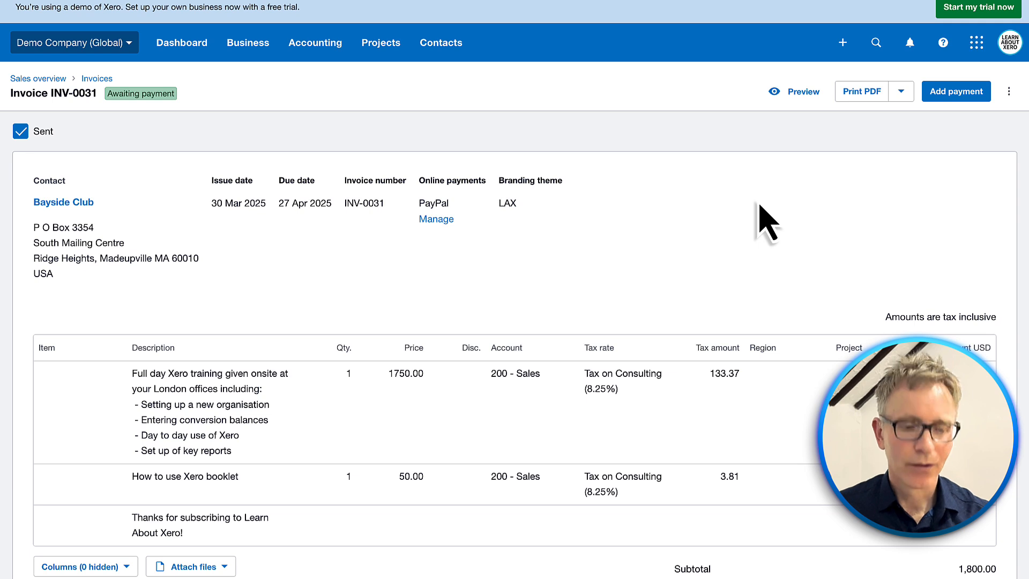
key("super+r")
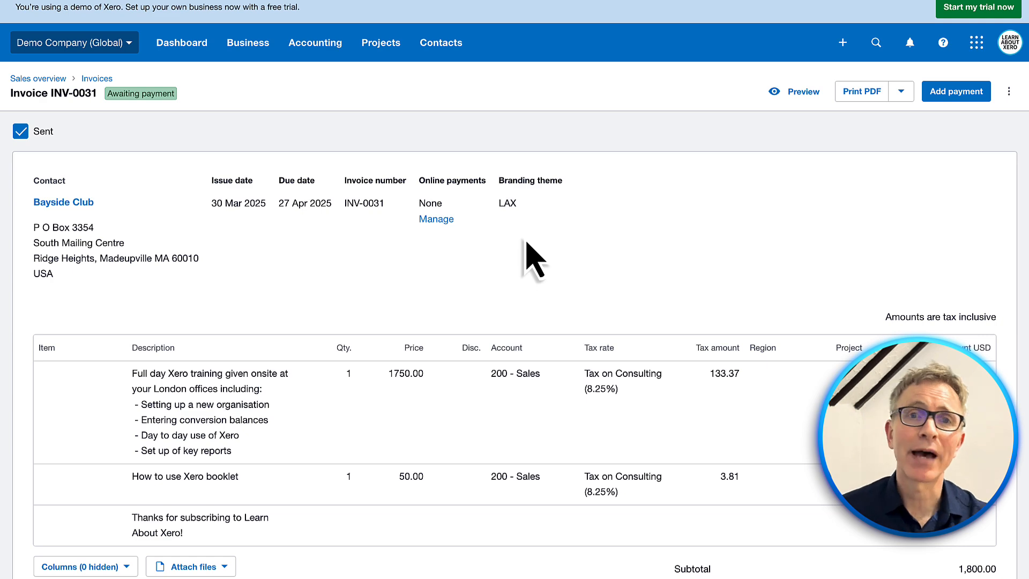
left_click(800, 95)
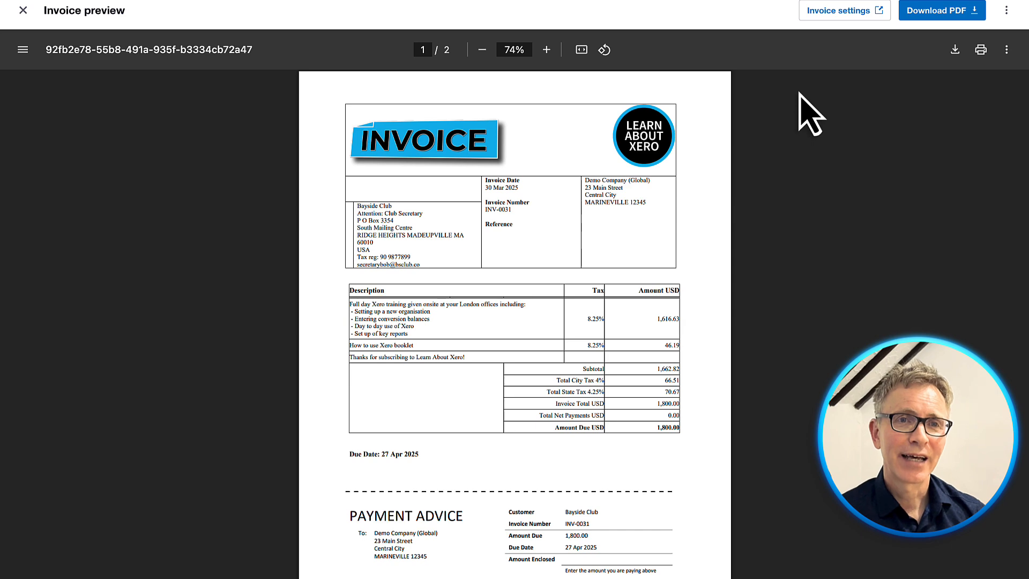
left_click(23, 12)
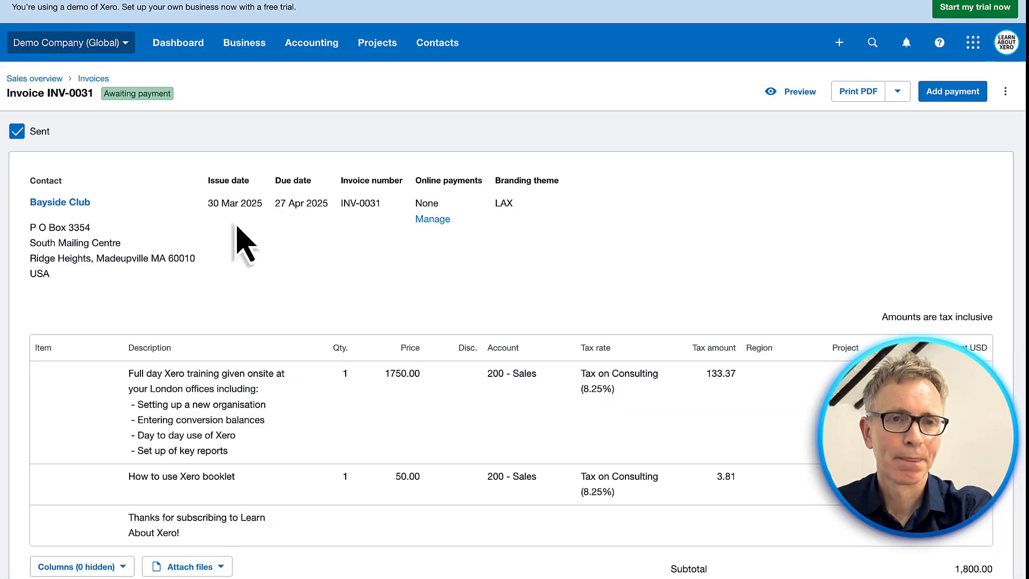
- Switch to Word and delete the PAYMENT ADVICE table from the first page footer of LAXv2, then leave the footer
key("ctrl+Left")
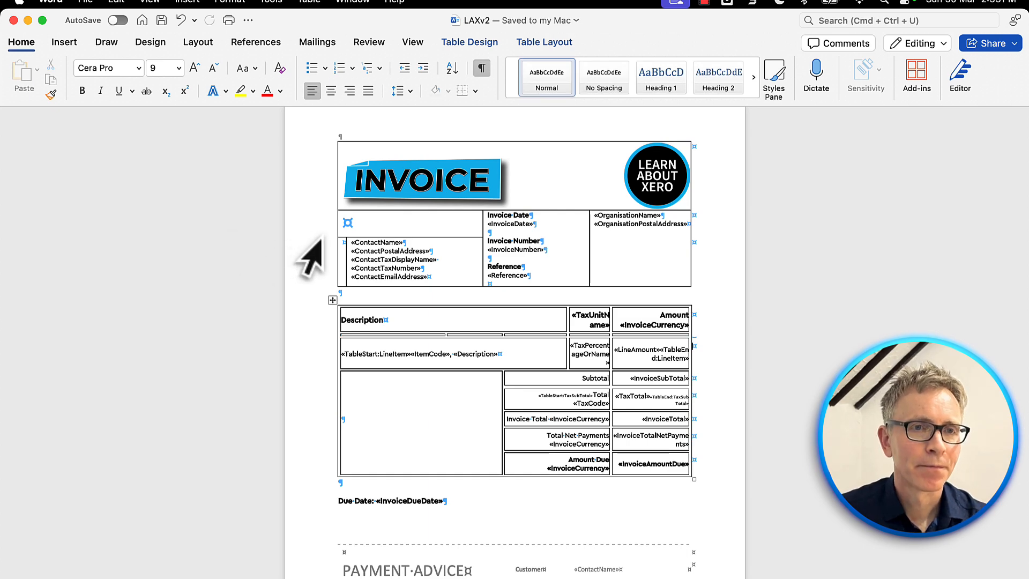
scroll(320, 239, "down", 4)
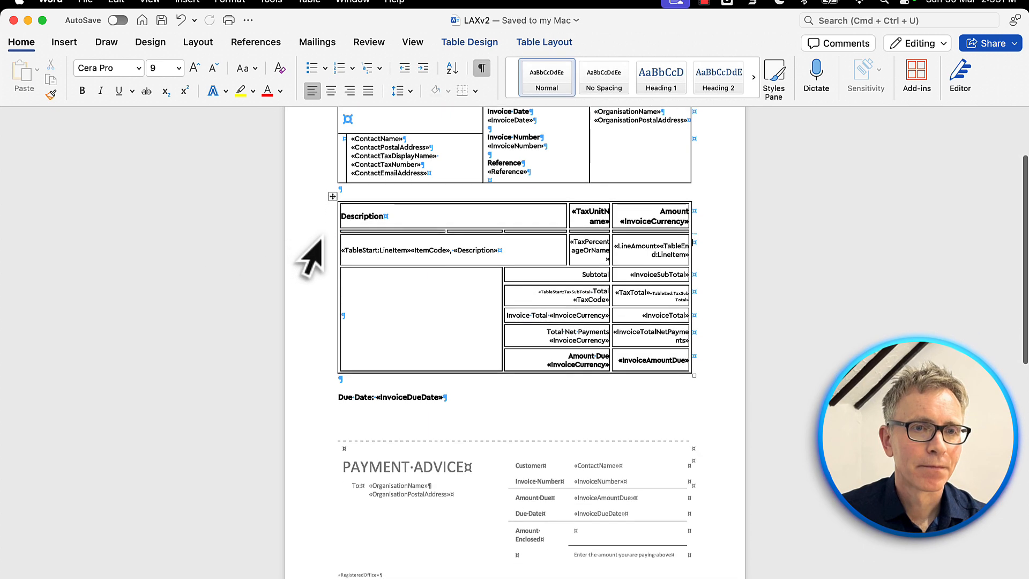
scroll(303, 273, "up", 1)
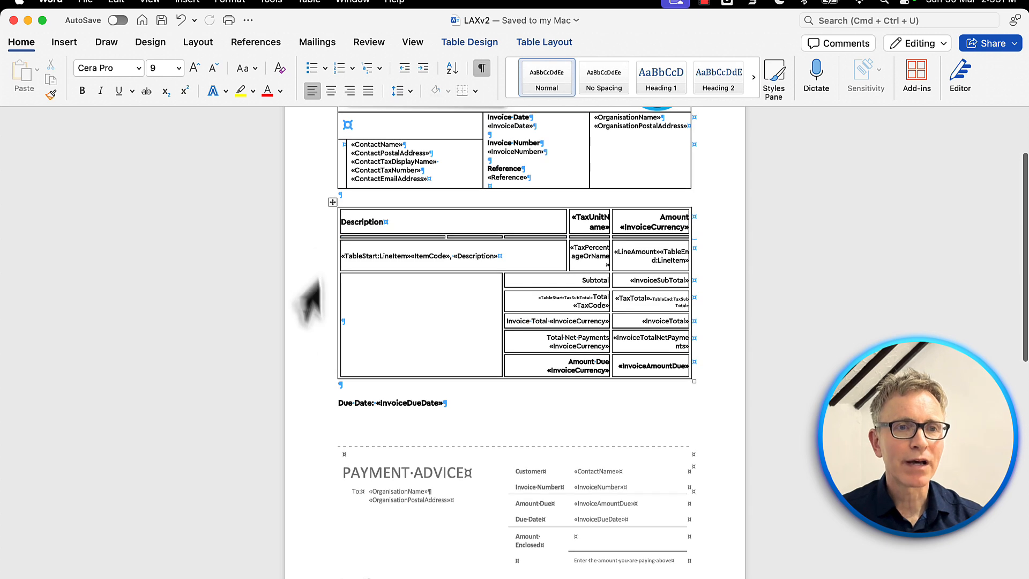
double_click(369, 465)
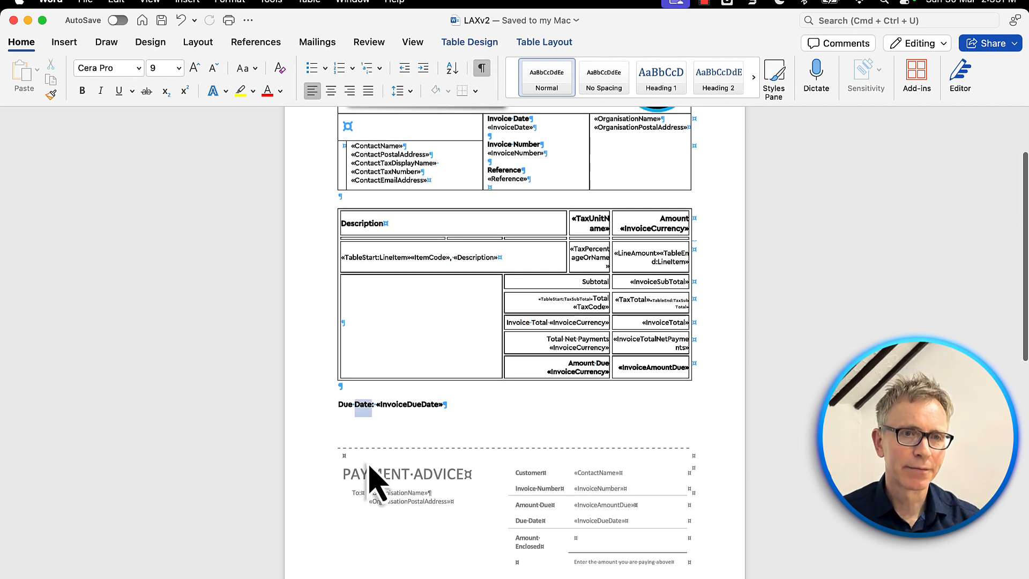
double_click(349, 471)
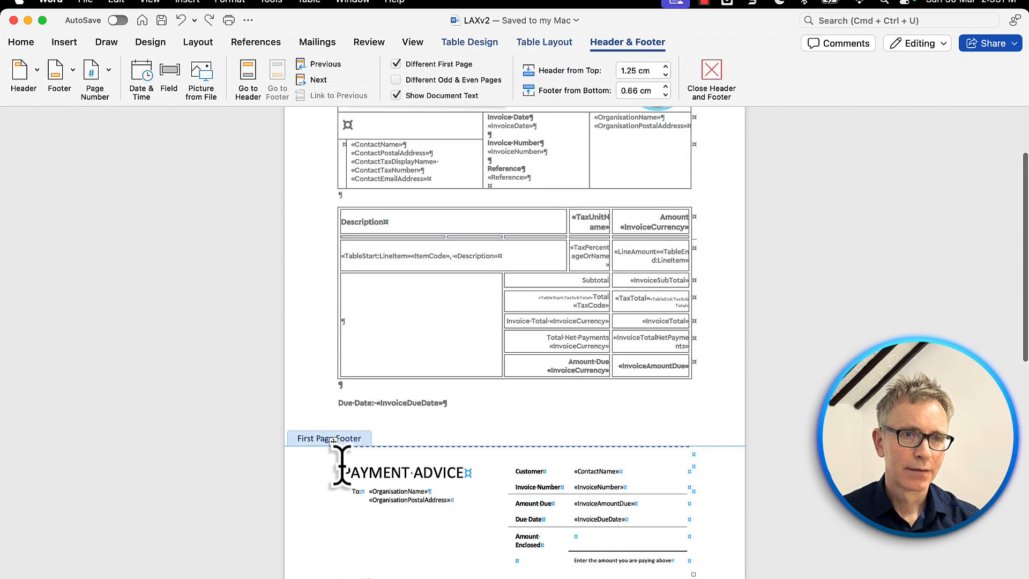
left_click(333, 441)
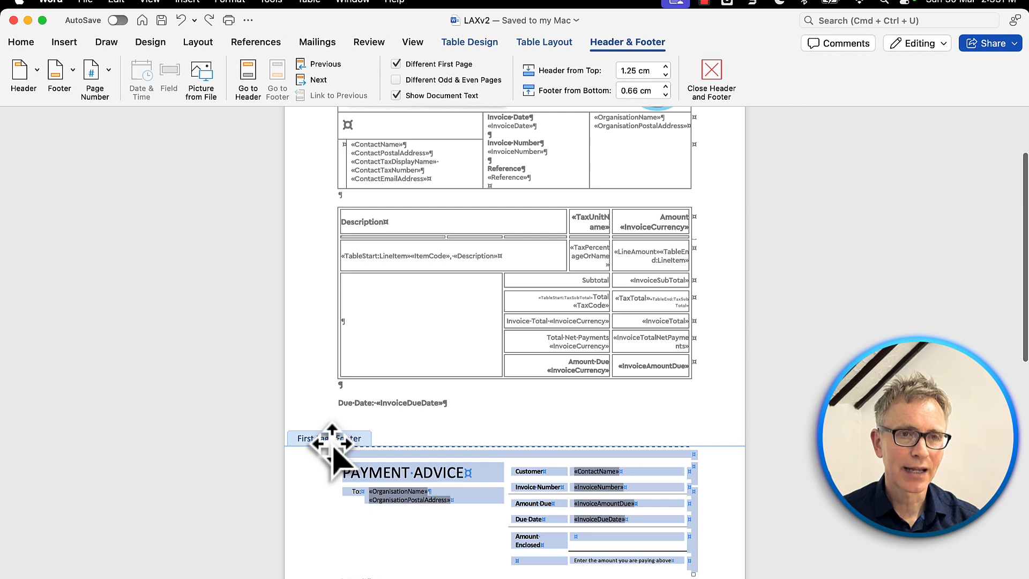
right_click(333, 446)
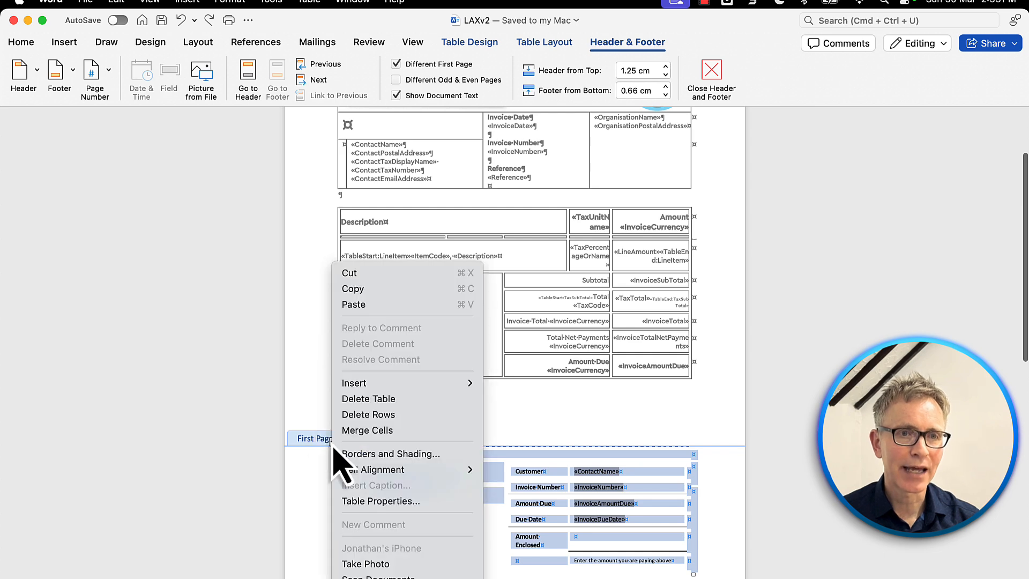
left_click(356, 400)
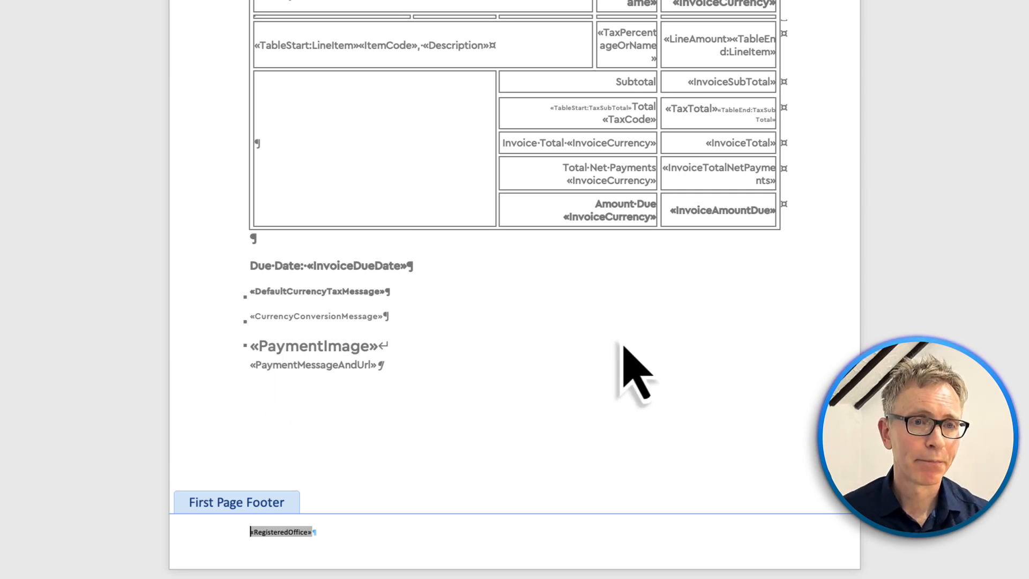
scroll(802, 420, "up", 3)
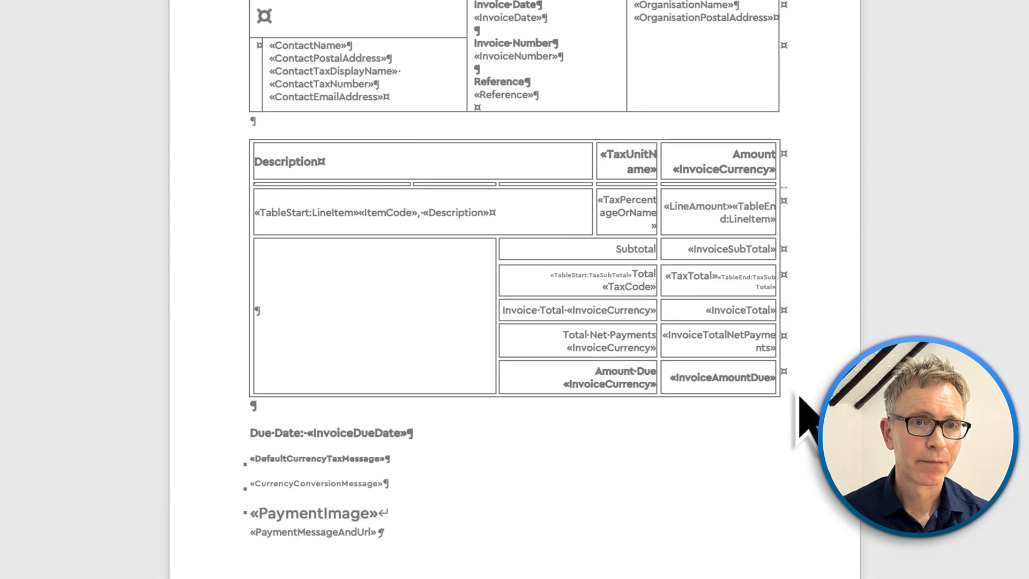
left_click(809, 51)
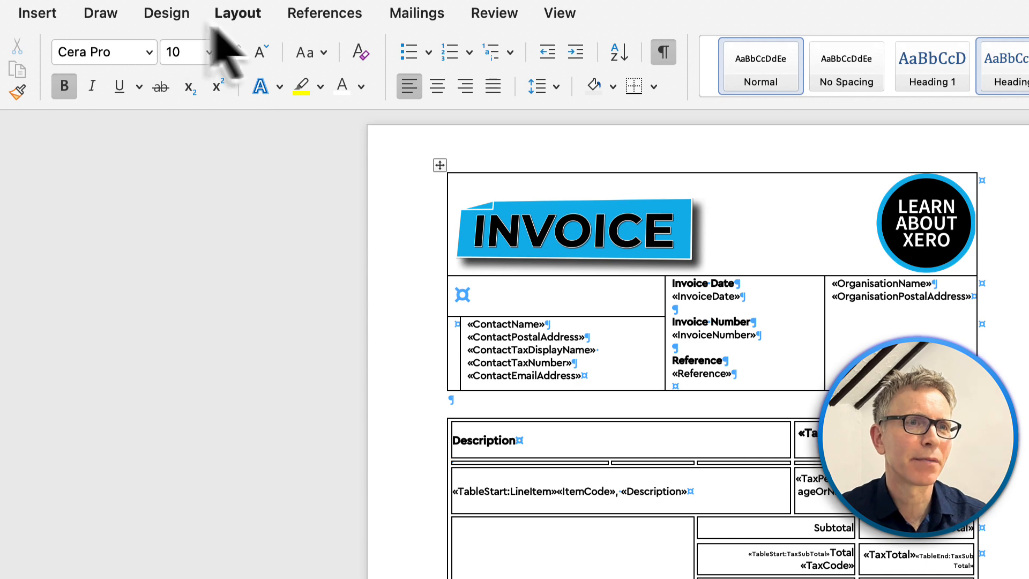
- Insert a block arc shape about 11.74 cm wide and 7.39 cm high across the middle of the invoice page
left_click(42, 19)
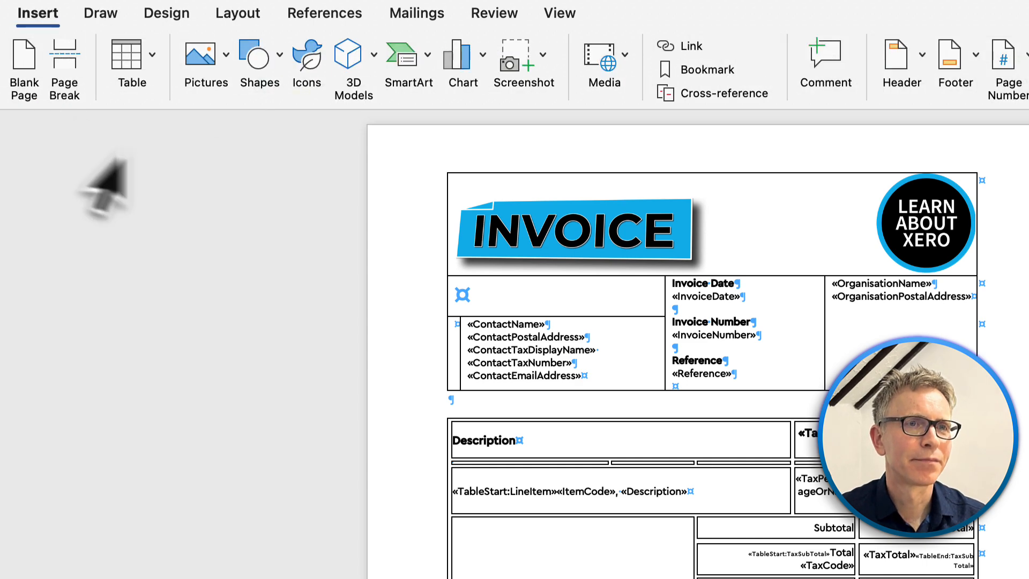
left_click(277, 58)
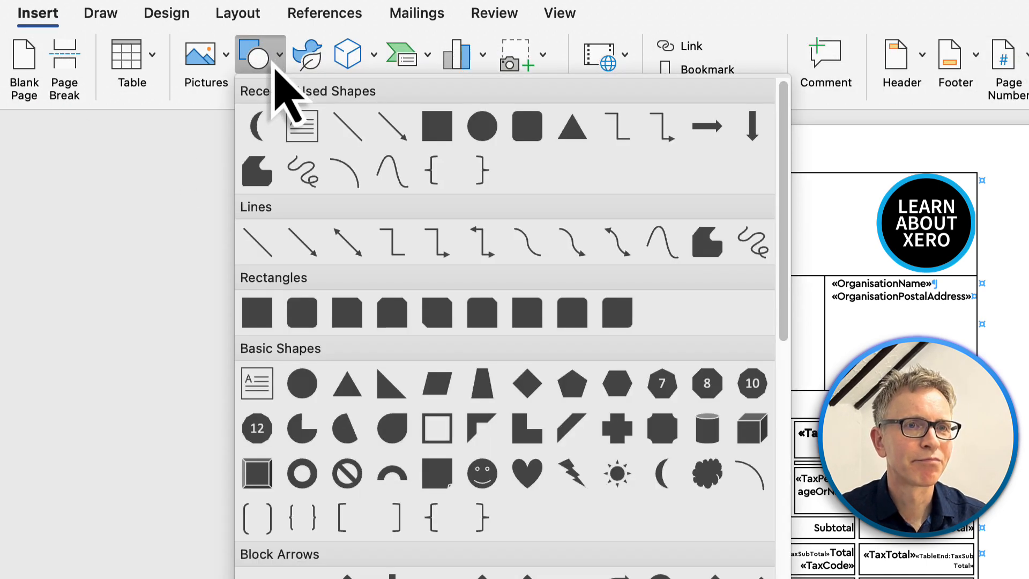
left_click(393, 475)
left_click_drag(381, 375, 608, 449)
left_click_drag(439, 448, 592, 565)
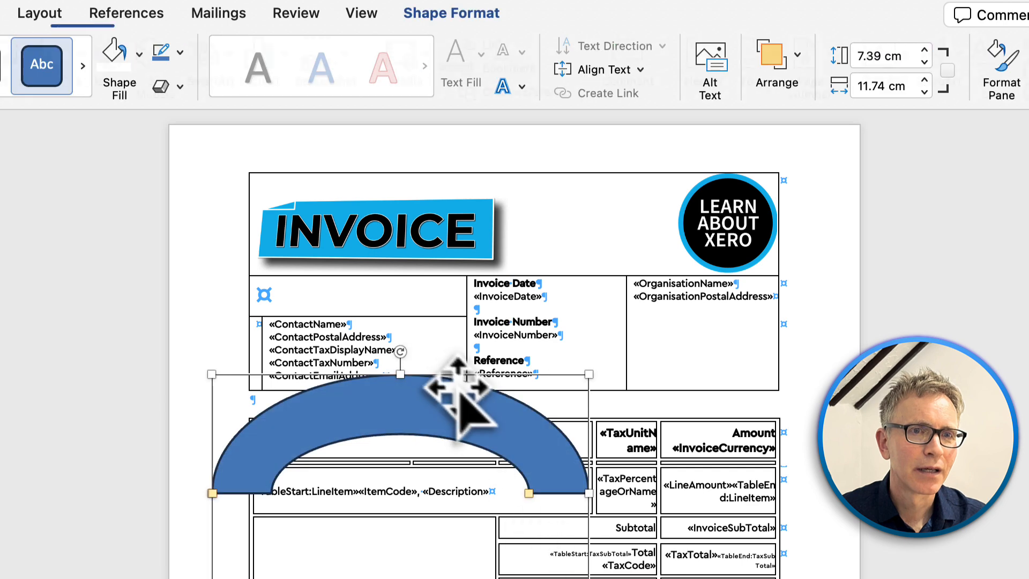
- Rotate the block arc, enlarge it to about 18.11 cm by 14.18 cm and place it across the page's upper-left corner
mouse_move(470, 413)
left_mouse_down()
mouse_move(432, 418)
mouse_move(385, 175)
left_mouse_up()
left_click_drag(360, 139, 369, 295)
left_click_drag(409, 355, 265, 193)
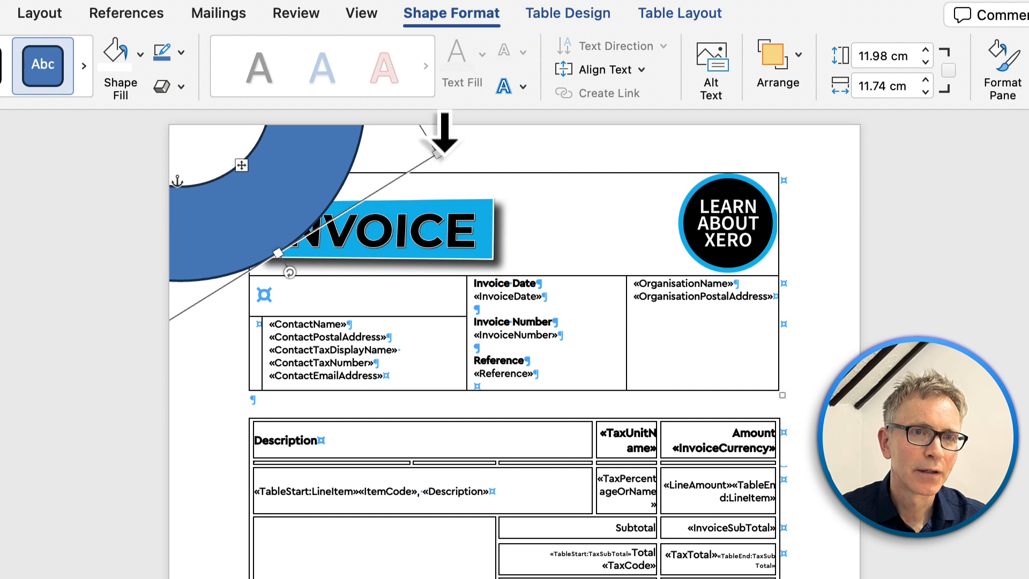
left_click_drag(437, 152, 616, 133)
left_click_drag(395, 208, 306, 177)
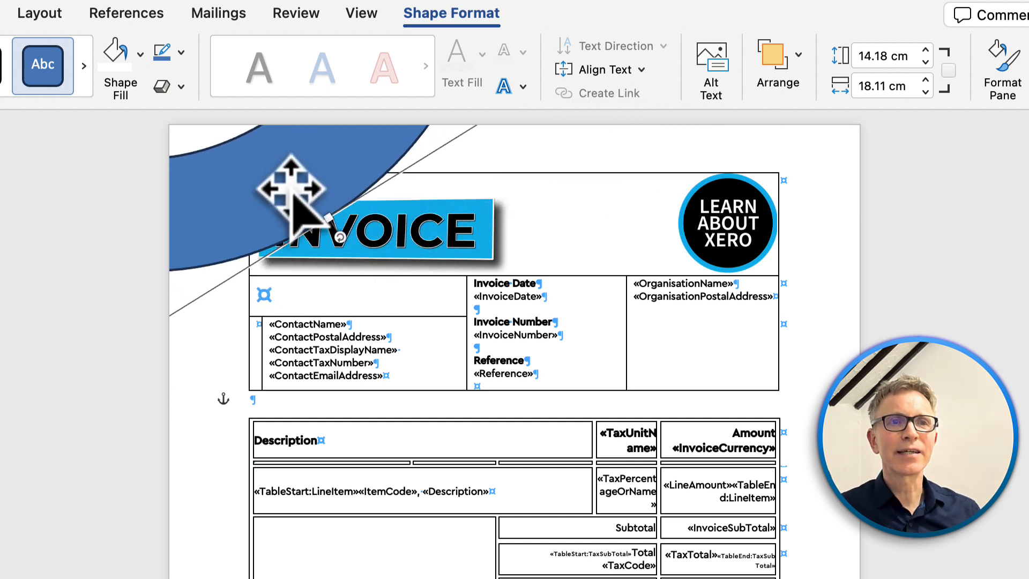
- Fill the block arc with the recently used bright blue and send it to the back, behind the INVOICE picture
left_click(140, 53)
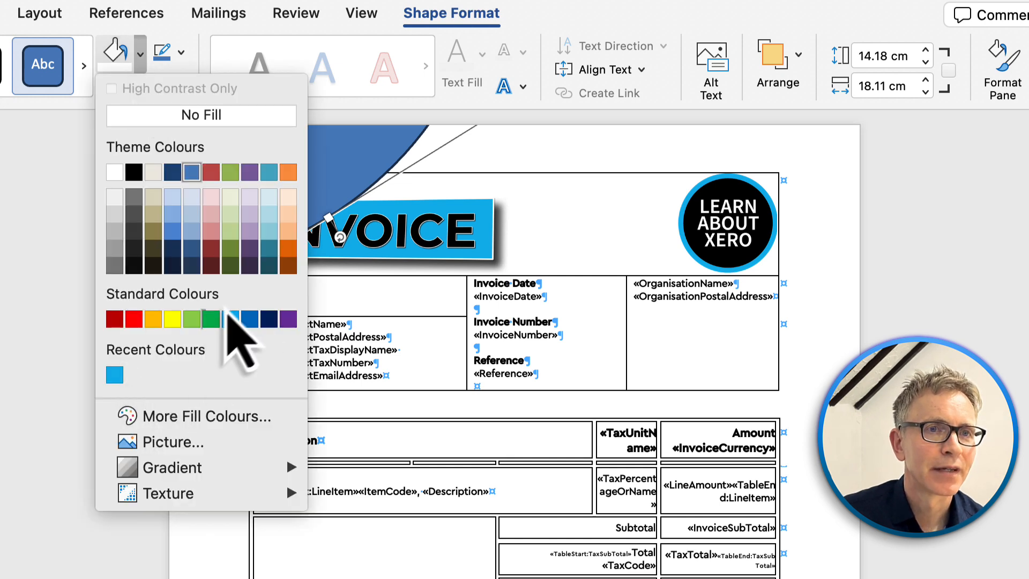
left_click(114, 374)
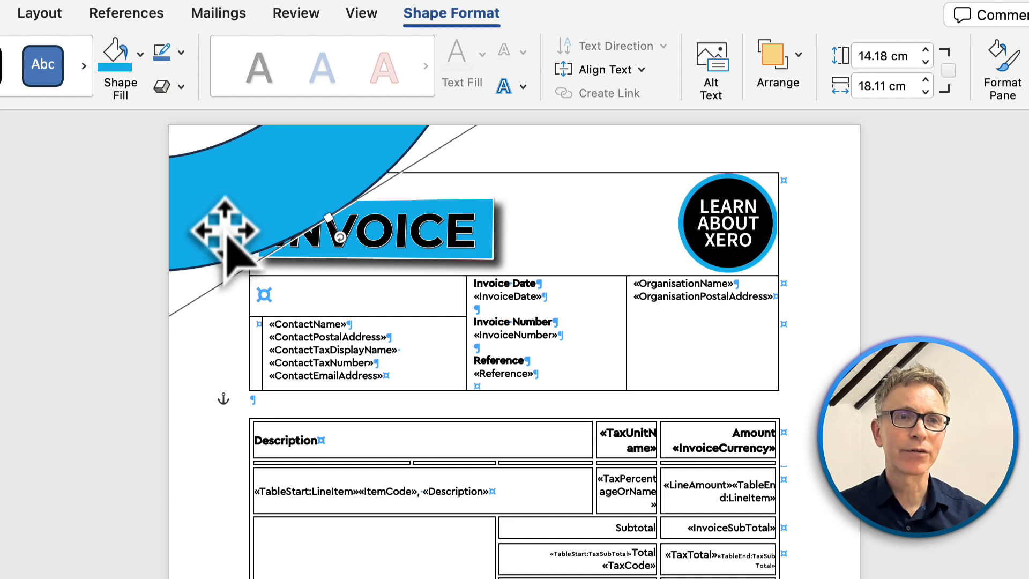
right_click(226, 214)
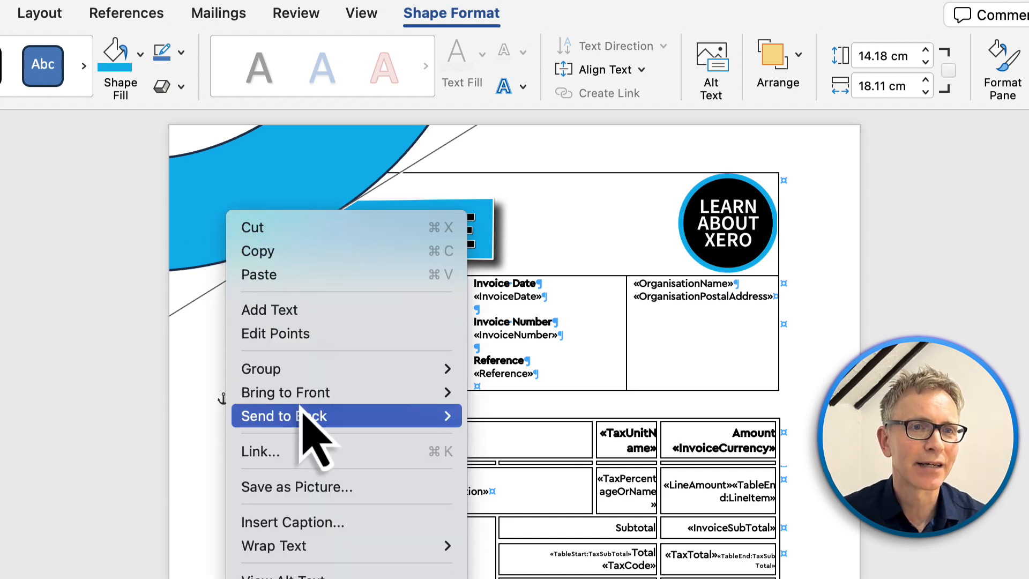
mouse_move(302, 408)
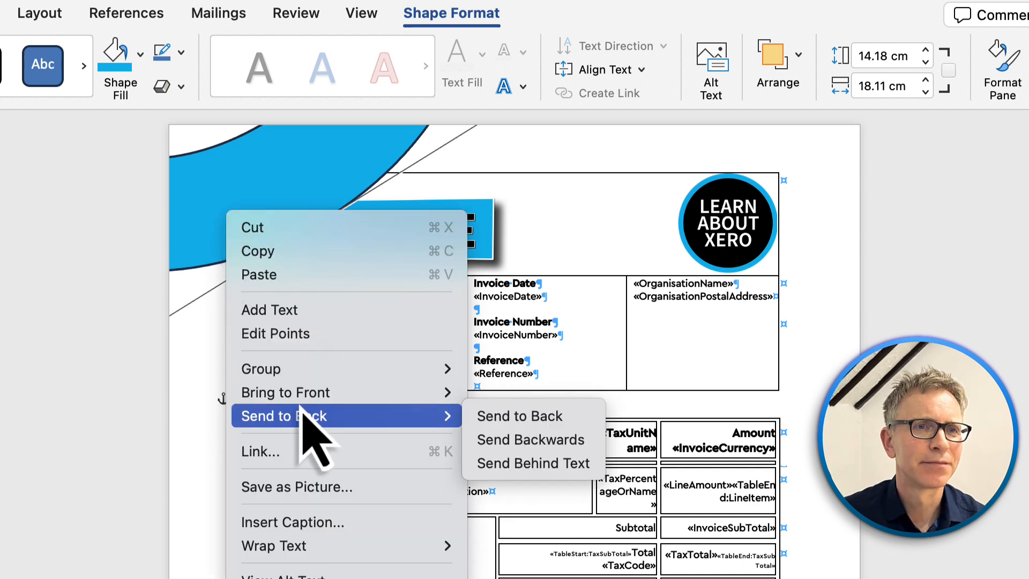
left_click(522, 418)
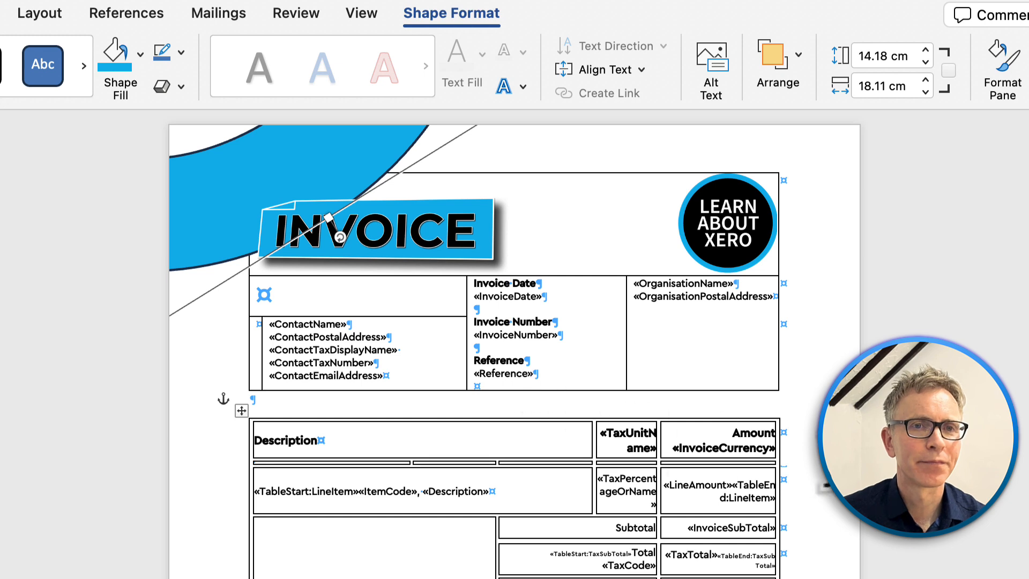
left_click(410, 563)
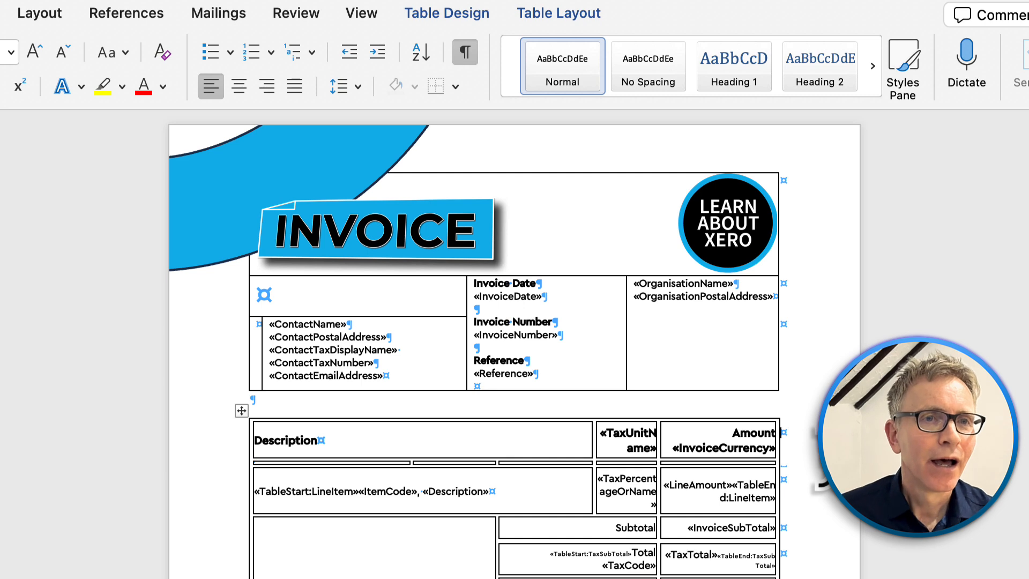
- Remove all borders from the header table containing the invoice, contact and organisation details
left_click(330, 292)
left_click(241, 166)
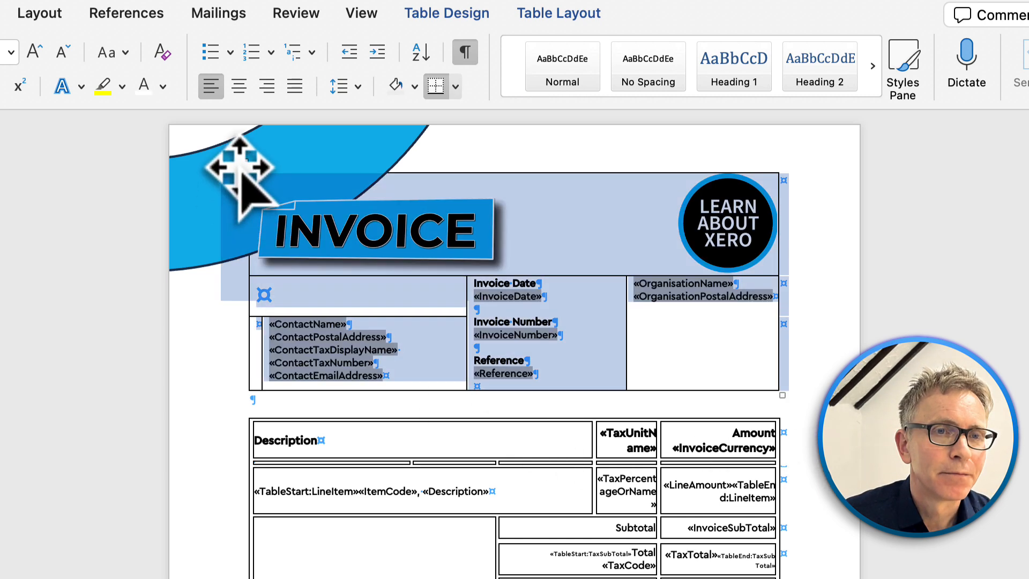
right_click(239, 164)
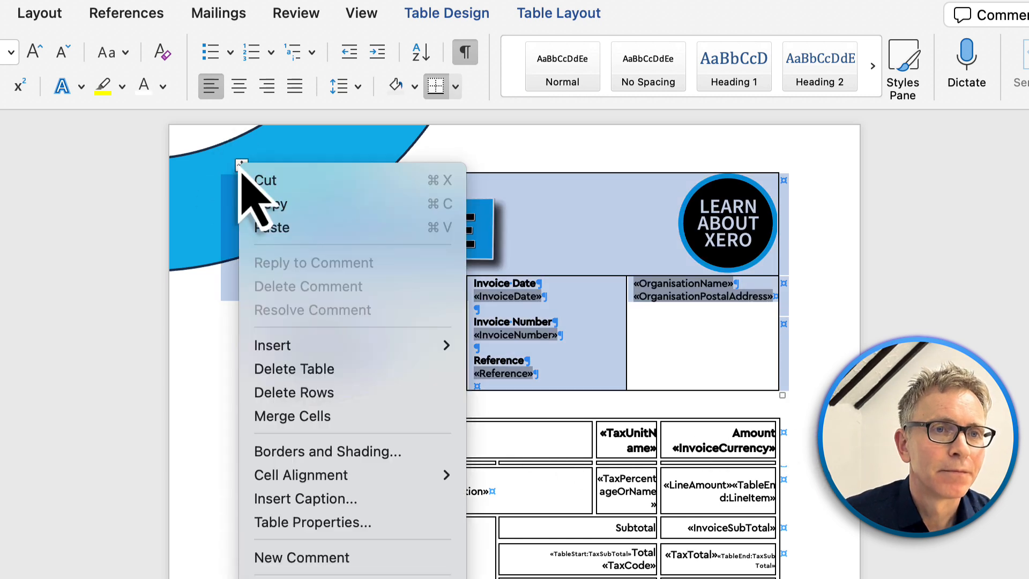
left_click(333, 453)
left_click(190, 212)
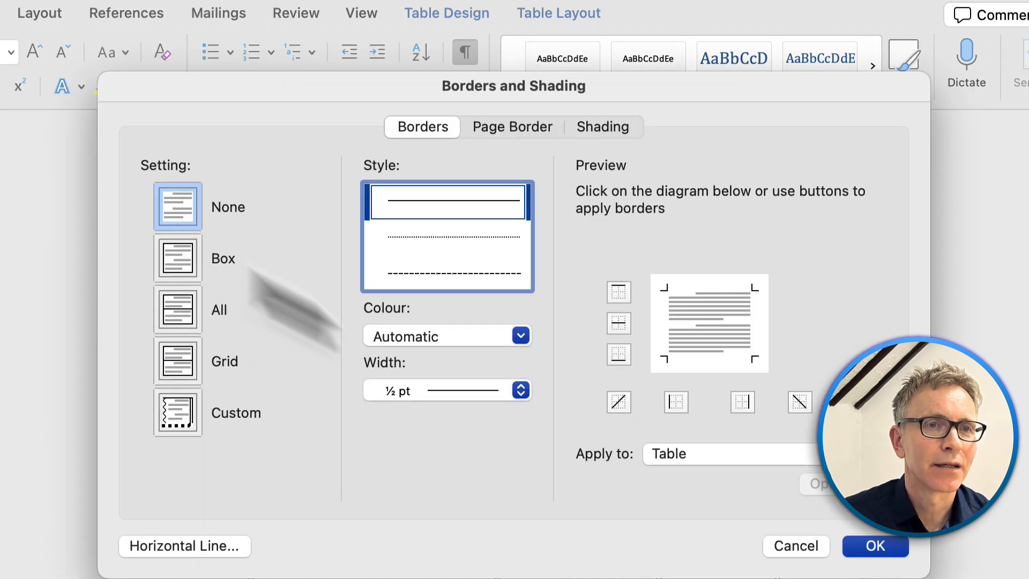
left_click(876, 546)
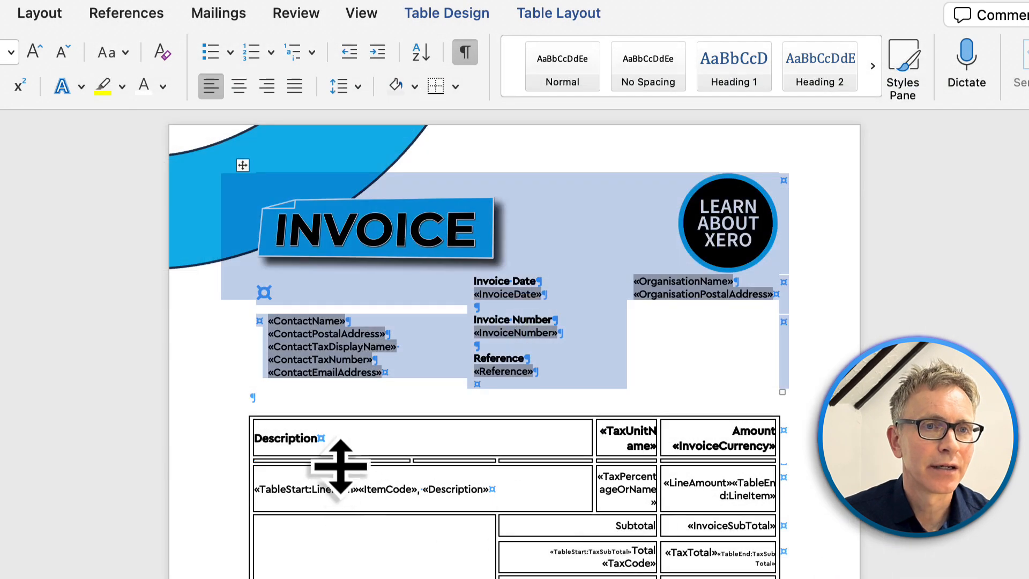
- Shade the entire line items and totals table with the recently used bright blue
left_click(343, 437)
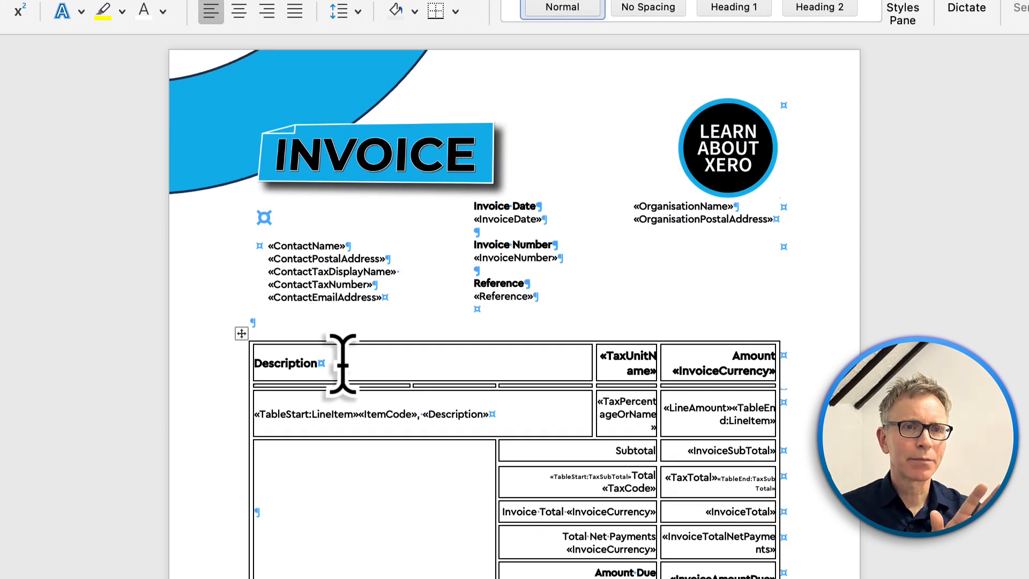
left_click(241, 334)
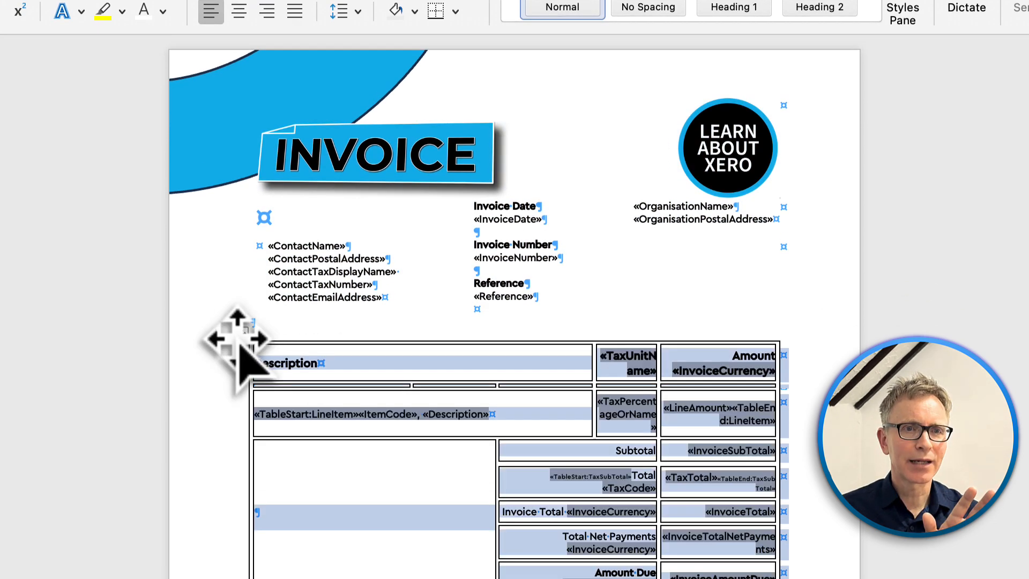
right_click(239, 346)
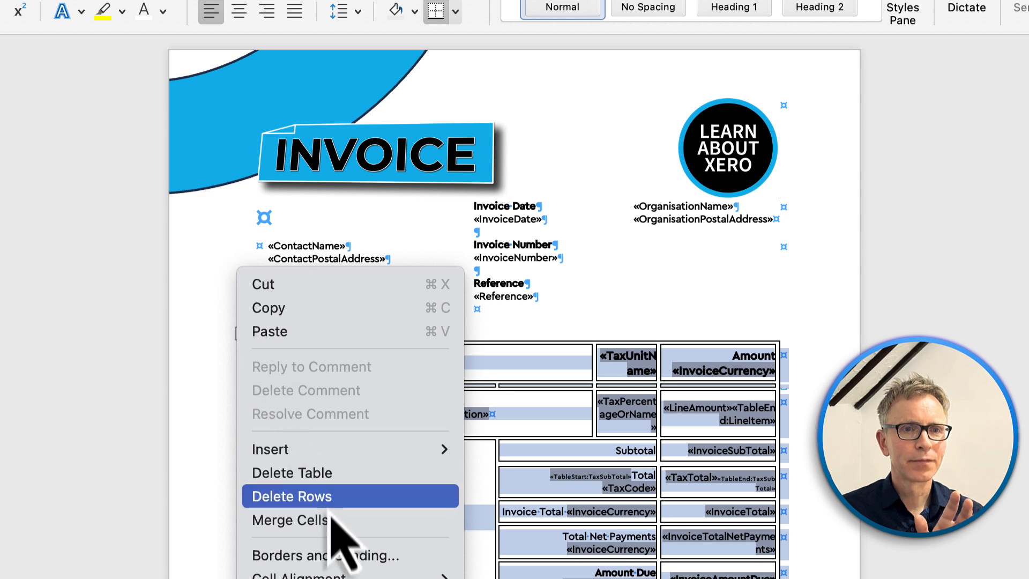
left_click(352, 555)
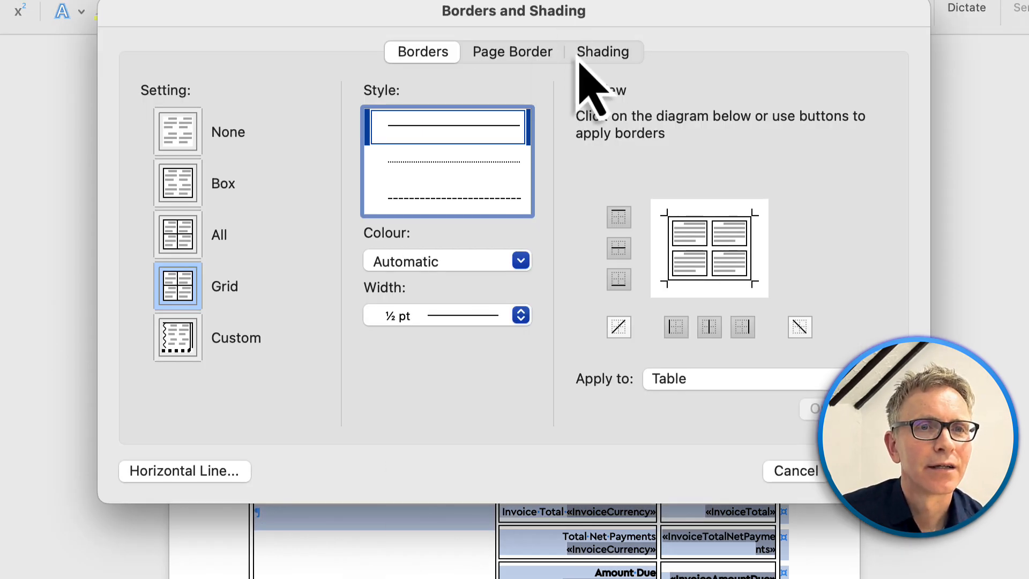
left_click(595, 54)
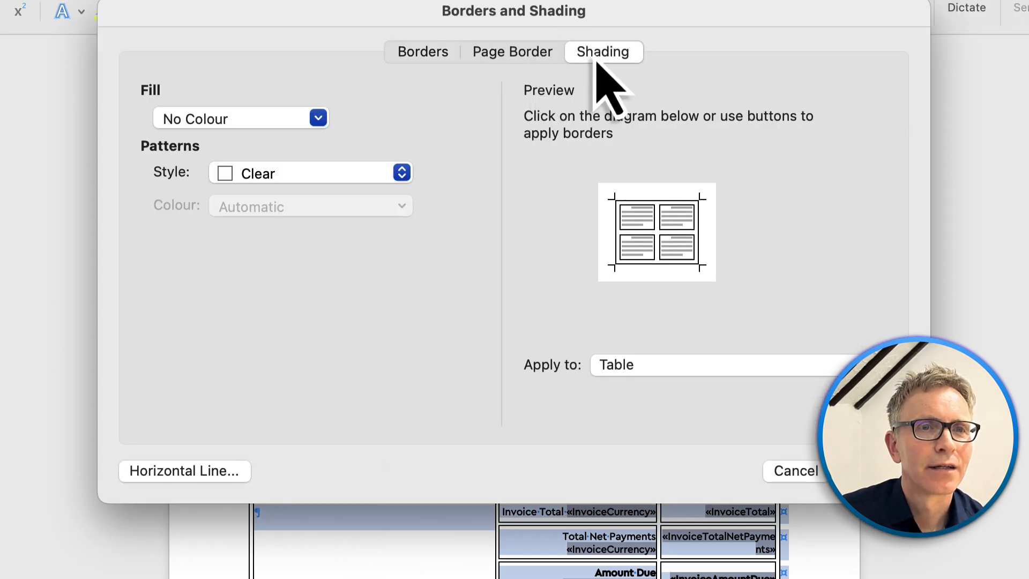
left_click(318, 118)
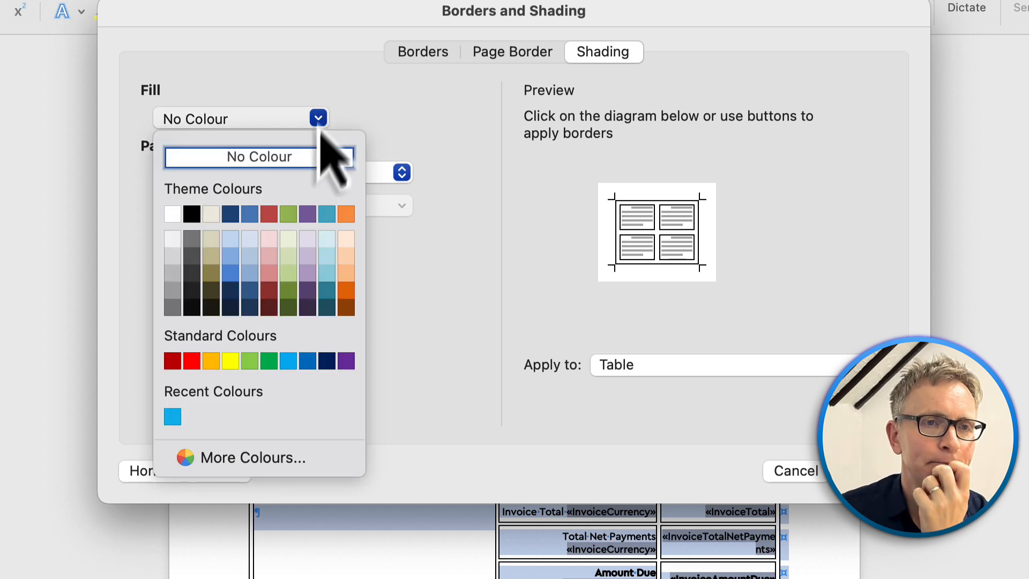
left_click(173, 417)
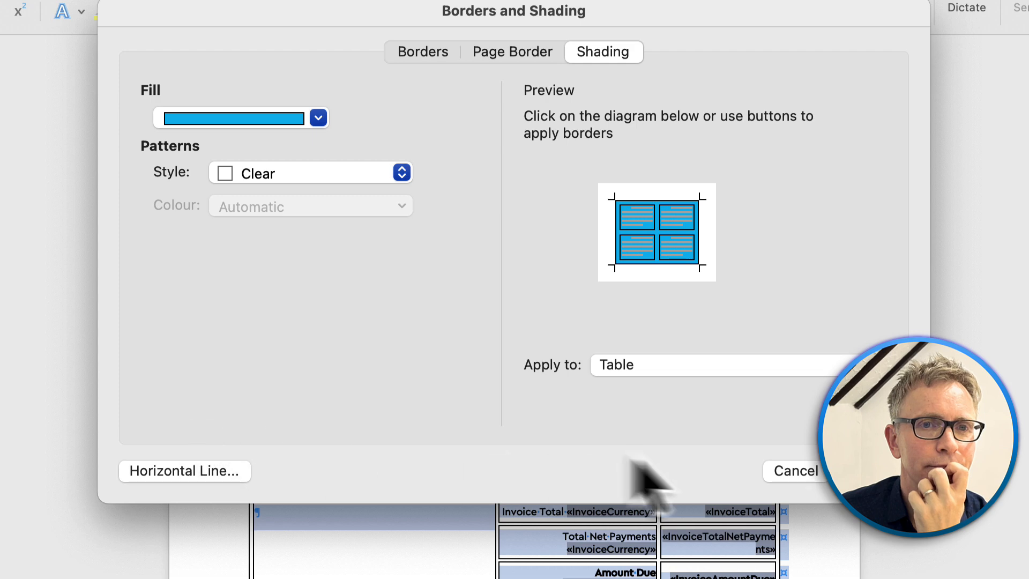
left_click(875, 471)
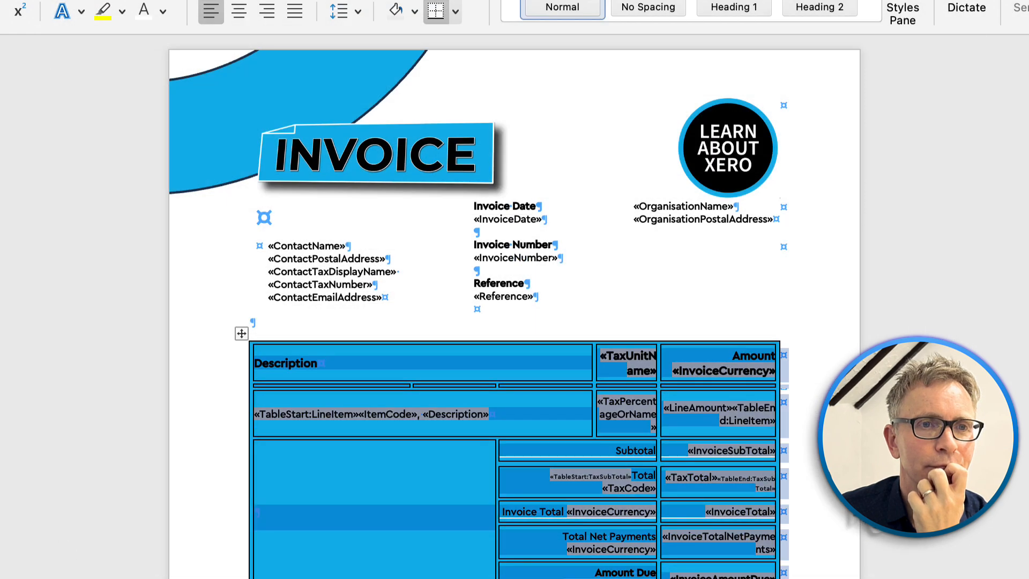
- Remove all borders from the line items and totals table
right_click(237, 343)
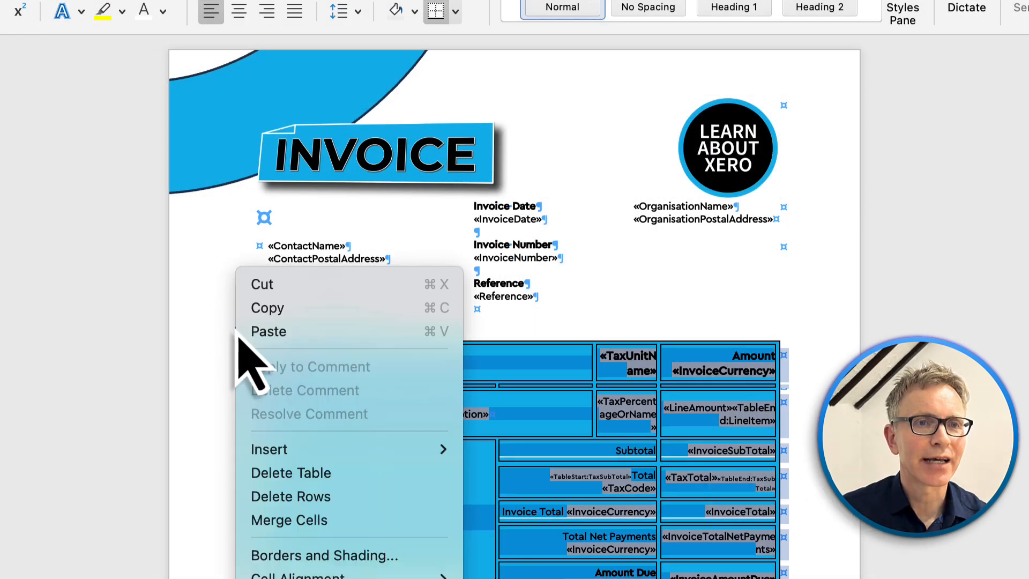
left_click(335, 556)
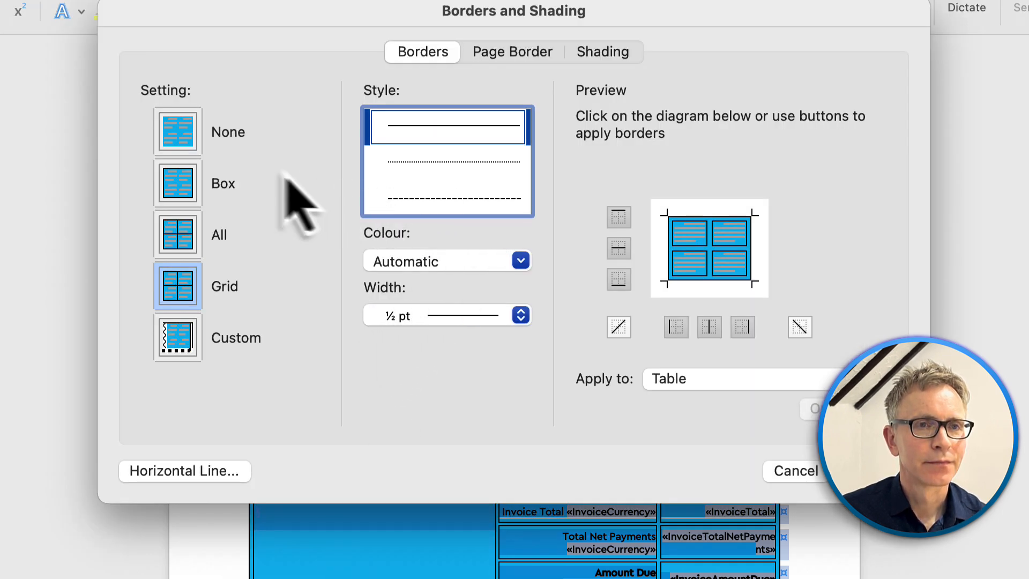
left_click(184, 139)
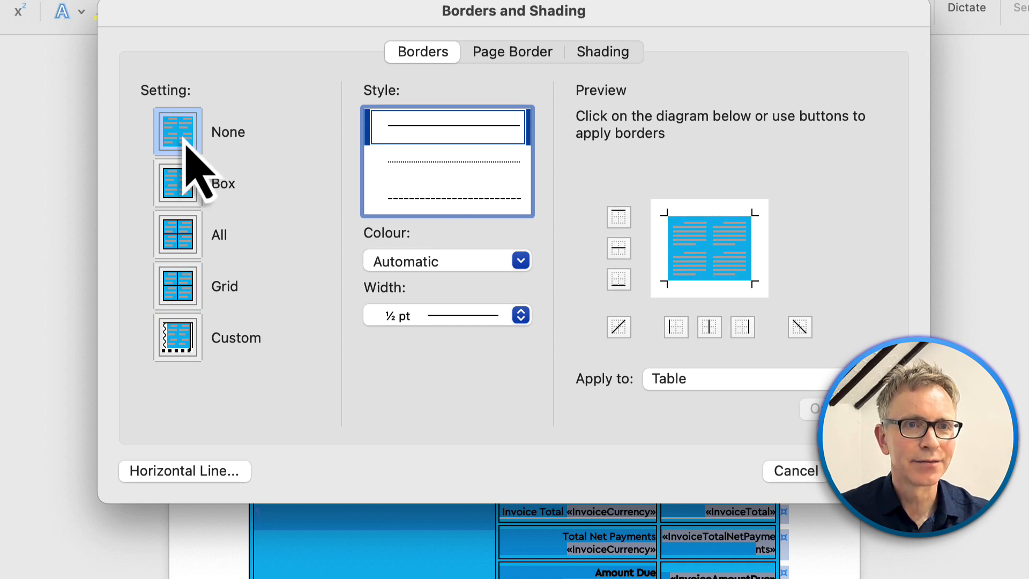
- Add a 2¼ pt solid box border around the pages of the whole document
left_click(502, 57)
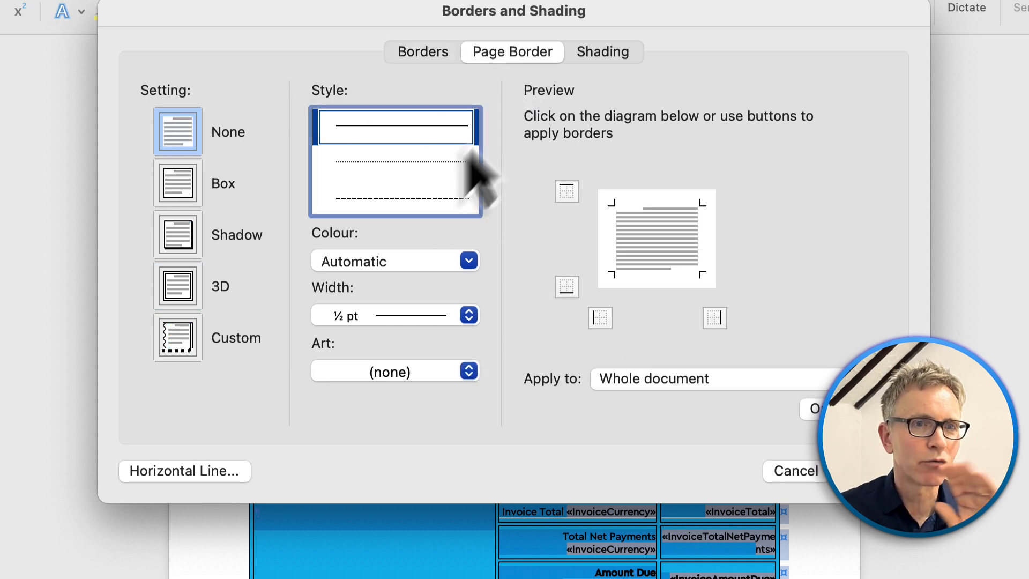
left_click(177, 193)
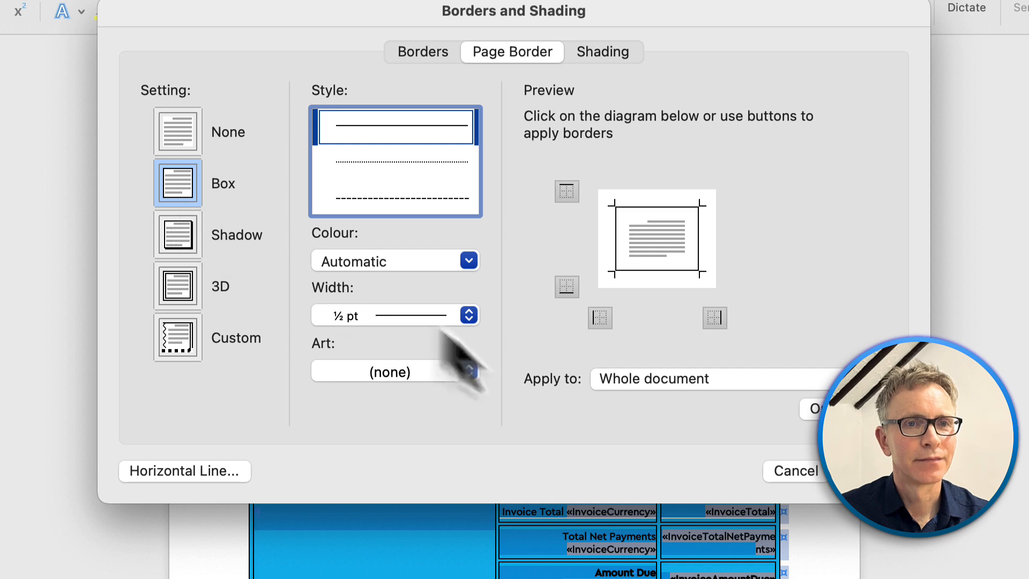
left_click(472, 321)
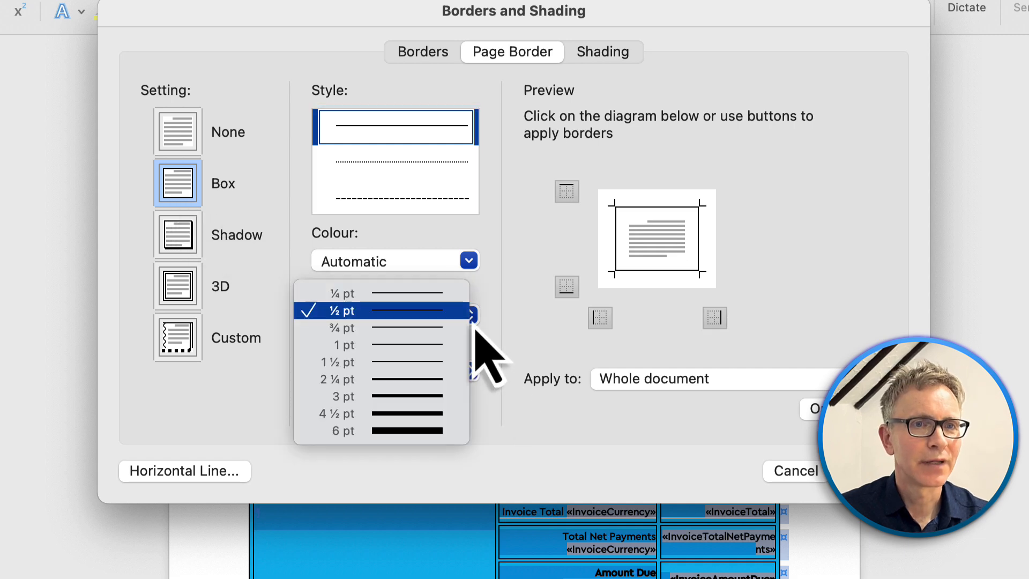
left_click(432, 383)
left_click(812, 408)
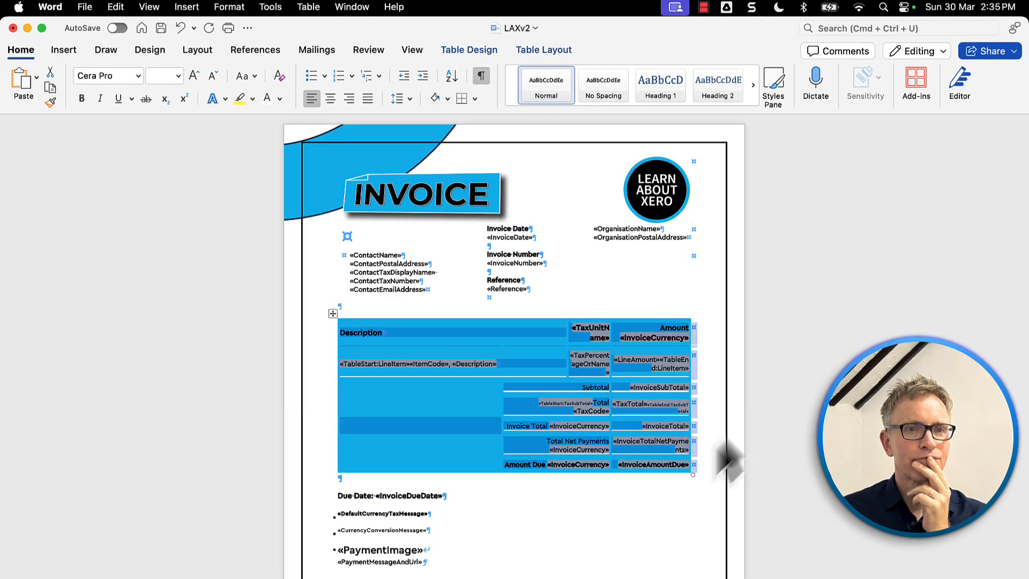
left_click(517, 531)
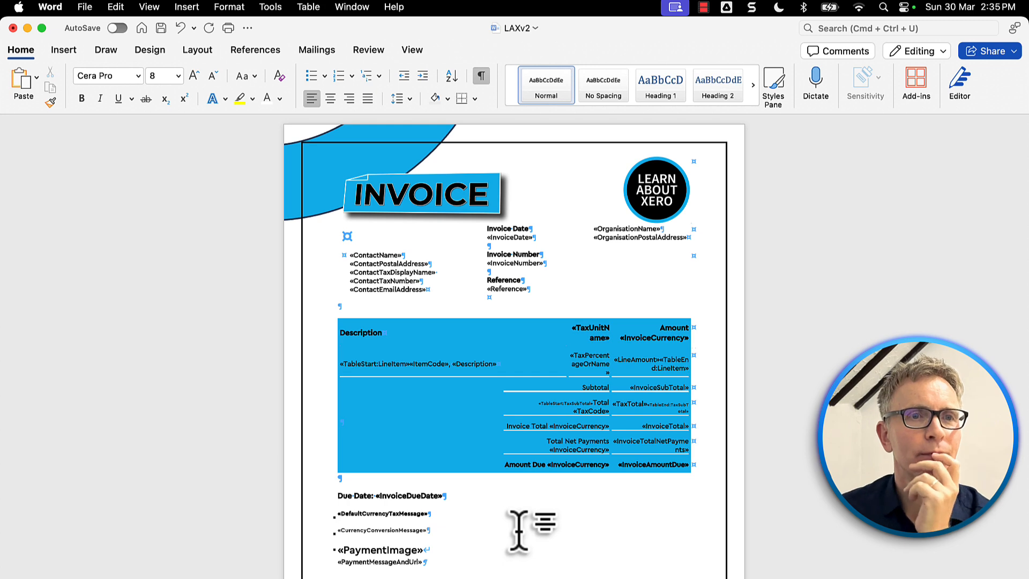
scroll(517, 531, "down", 3)
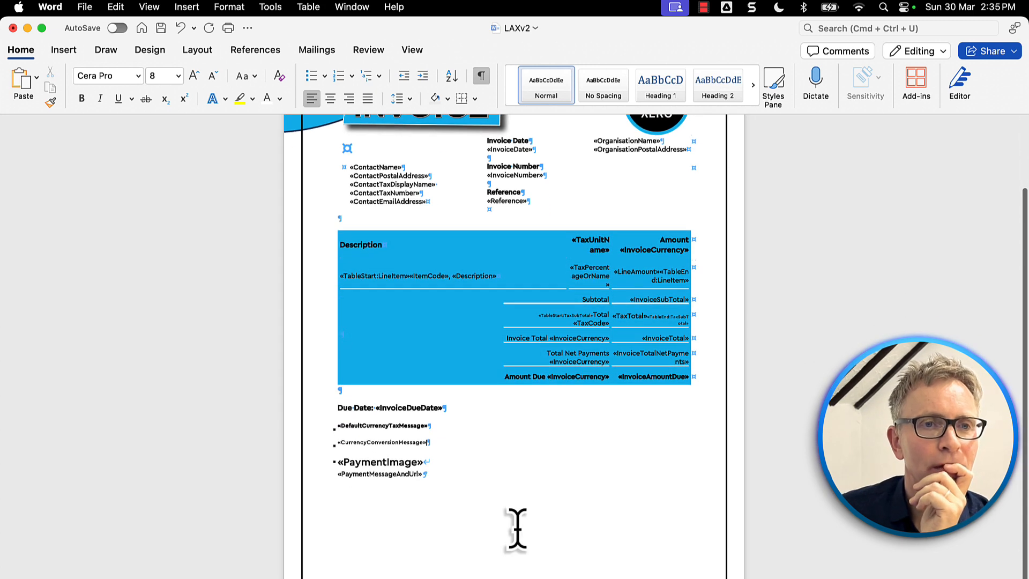
scroll(516, 529, "up", 2)
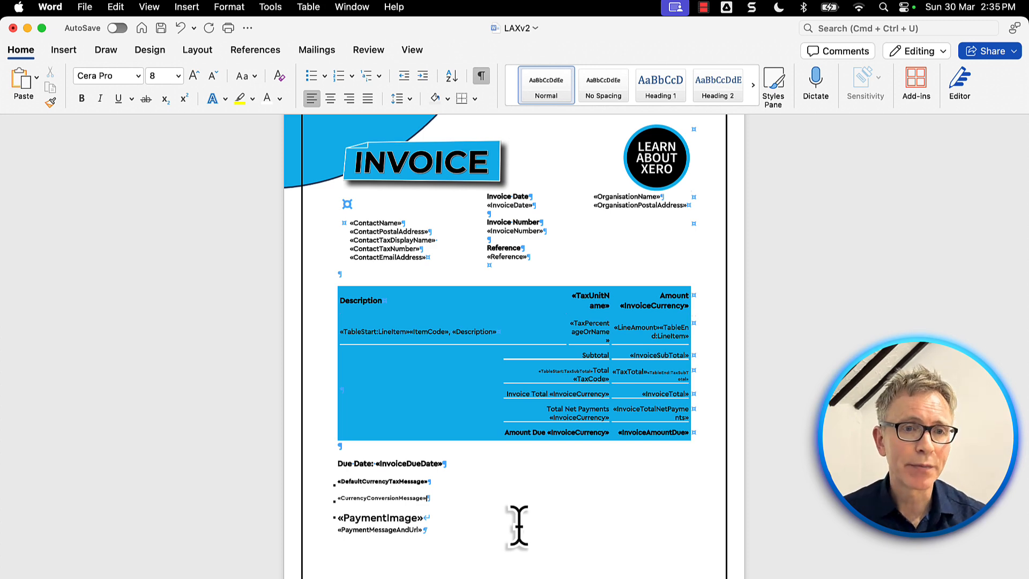
- Insert bmc_qr.png from the LAX invoice design folder into the document beside the currency conversion message field
mouse_move(343, 577)
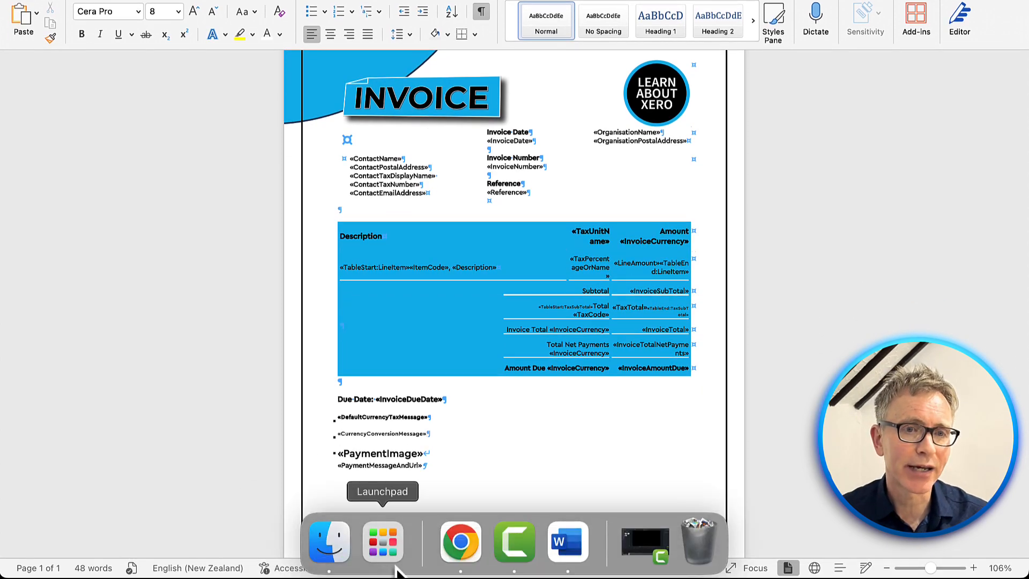
left_click(329, 572)
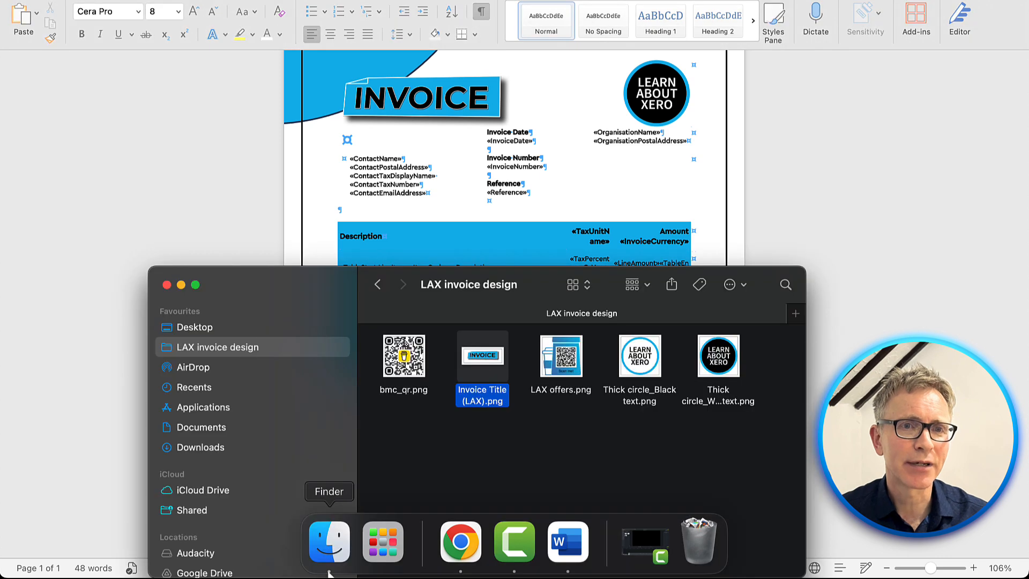
left_click_drag(316, 295, 843, 374)
left_click_drag(836, 429, 591, 464)
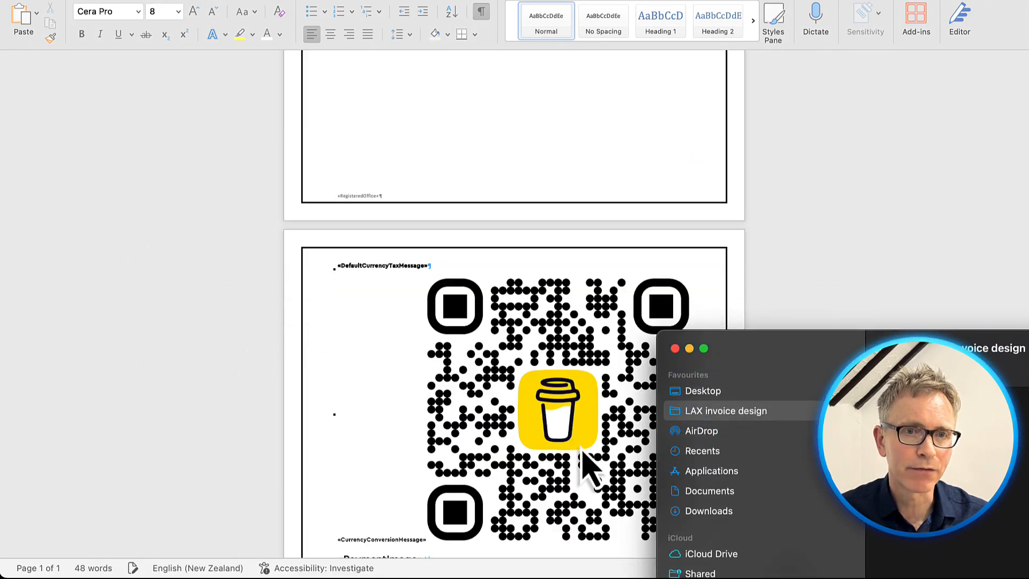
left_click(675, 348)
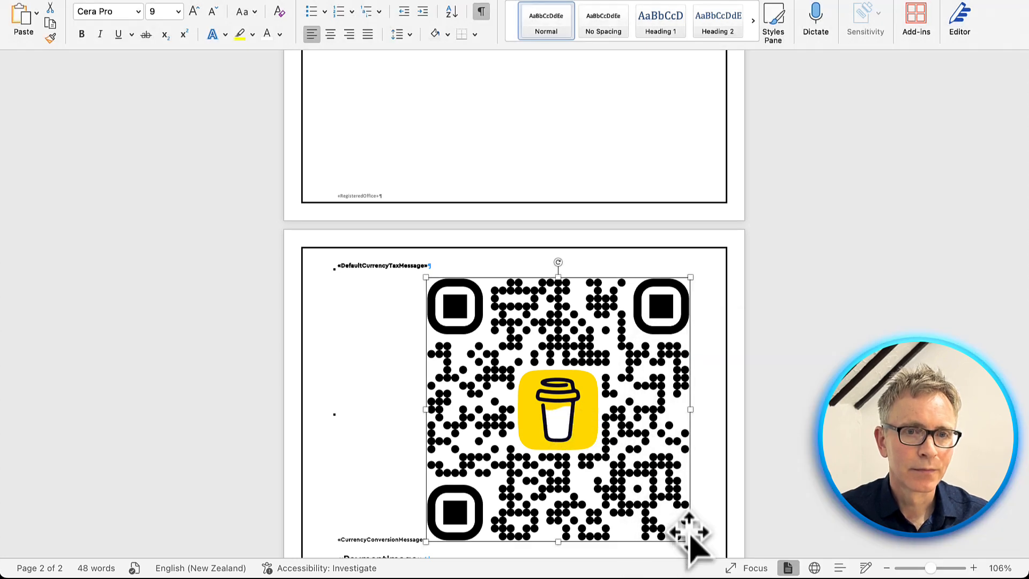
- Shrink the QR code picture, set it in front of text and place it below the right end of the totals table
left_click_drag(690, 540, 558, 409)
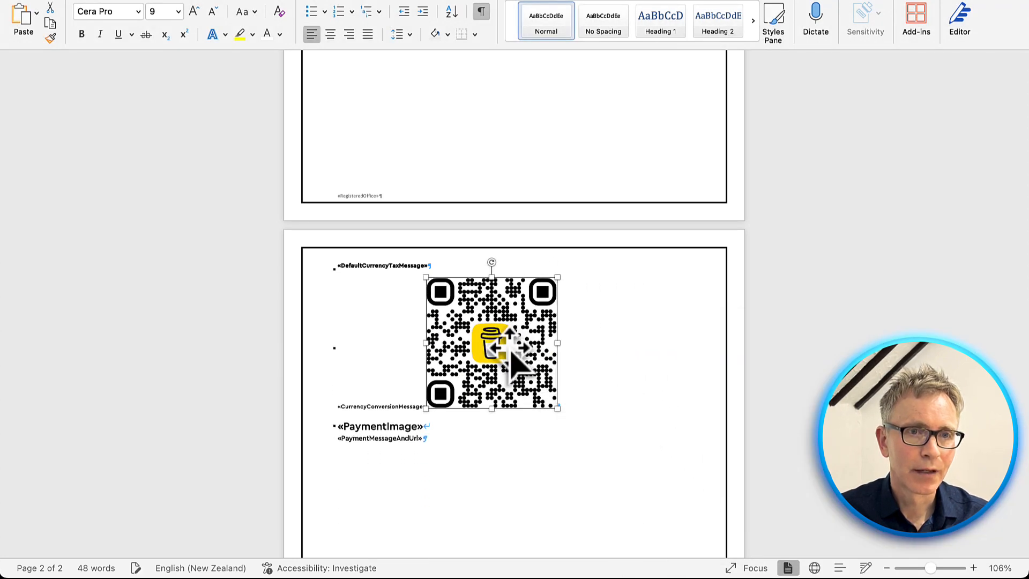
right_click(511, 352)
mouse_move(544, 316)
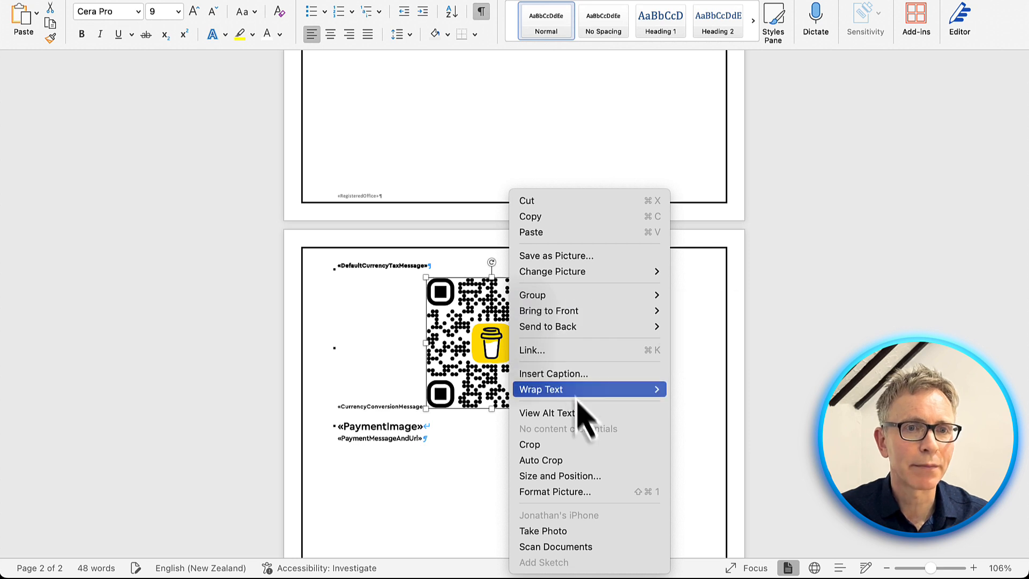
mouse_move(587, 392)
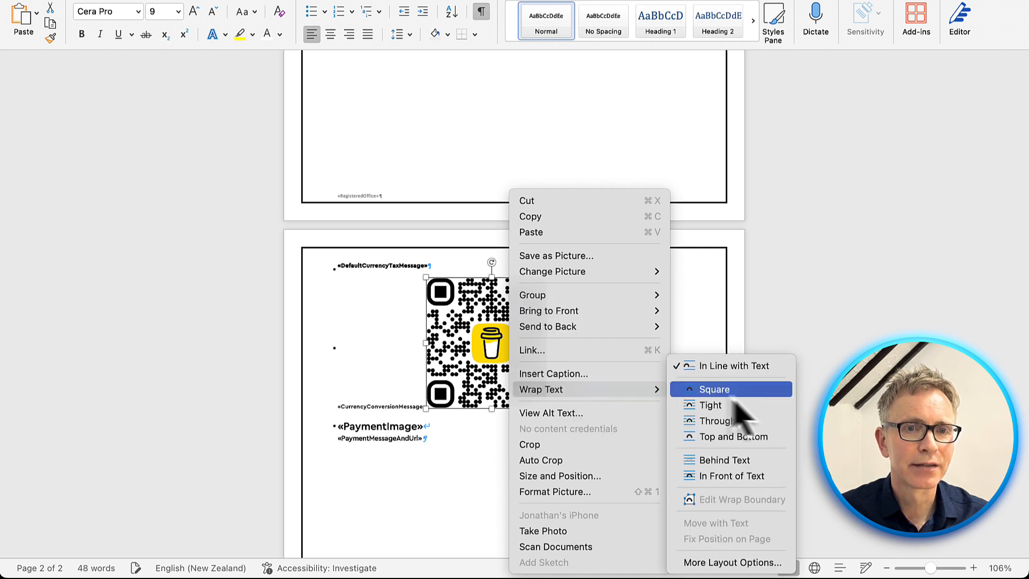
left_click(751, 477)
left_click_drag(492, 429, 625, 389)
left_click_drag(558, 445, 638, 379)
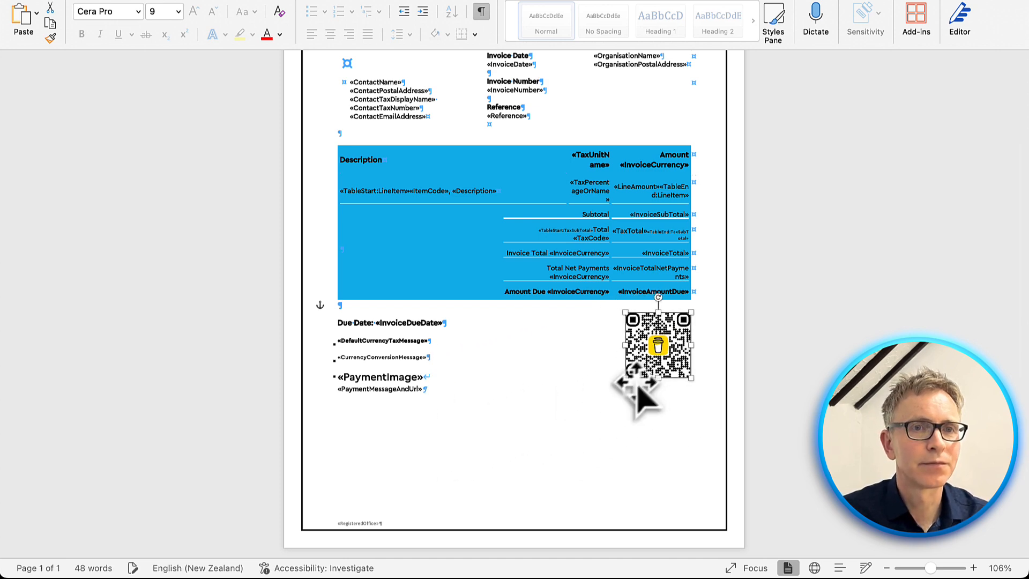
- Try a light blue theme colour as the page colour and reset the page to no colour
scroll(547, 437, "up", 5)
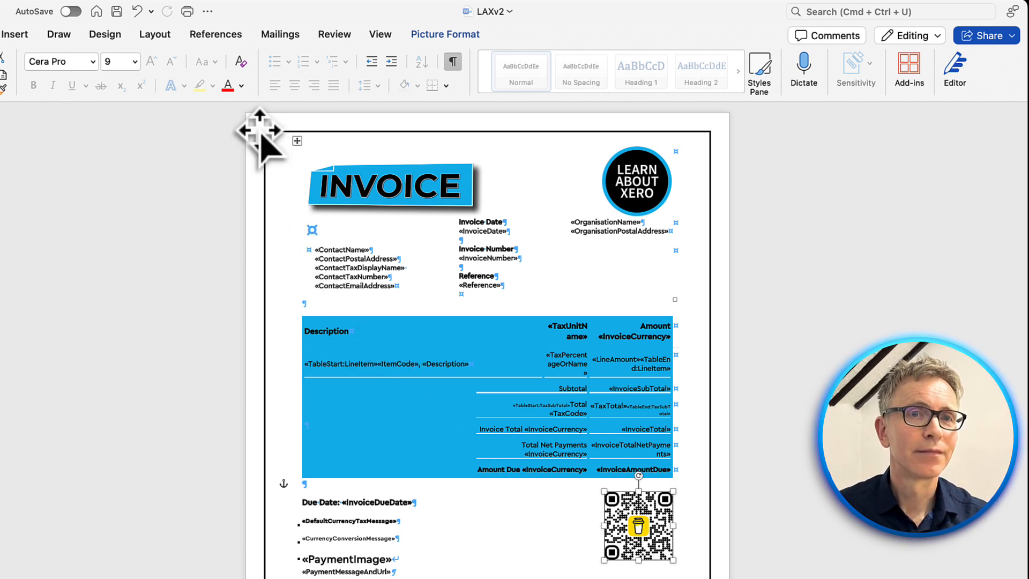
left_click(115, 42)
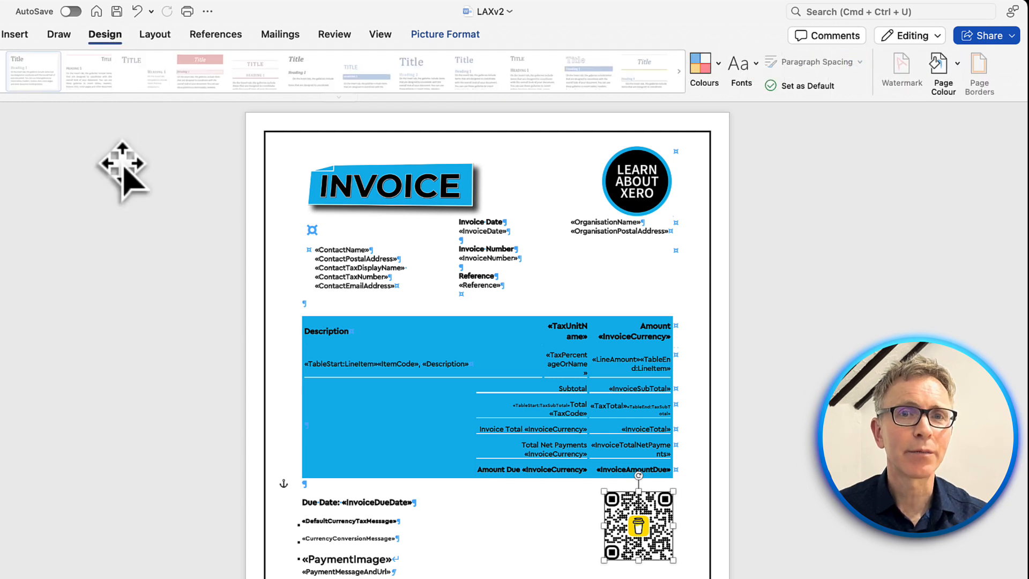
left_click(957, 89)
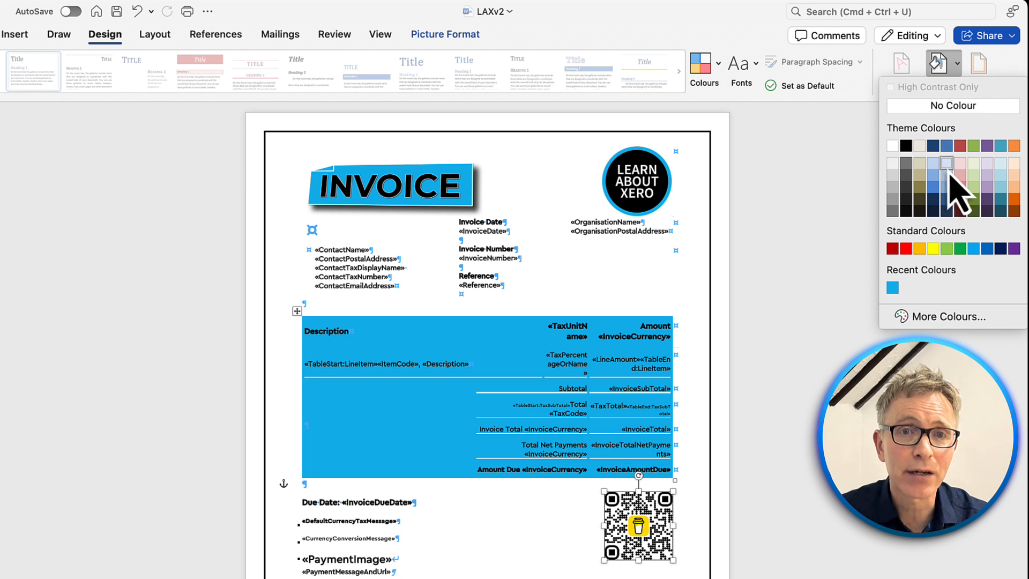
left_click(947, 173)
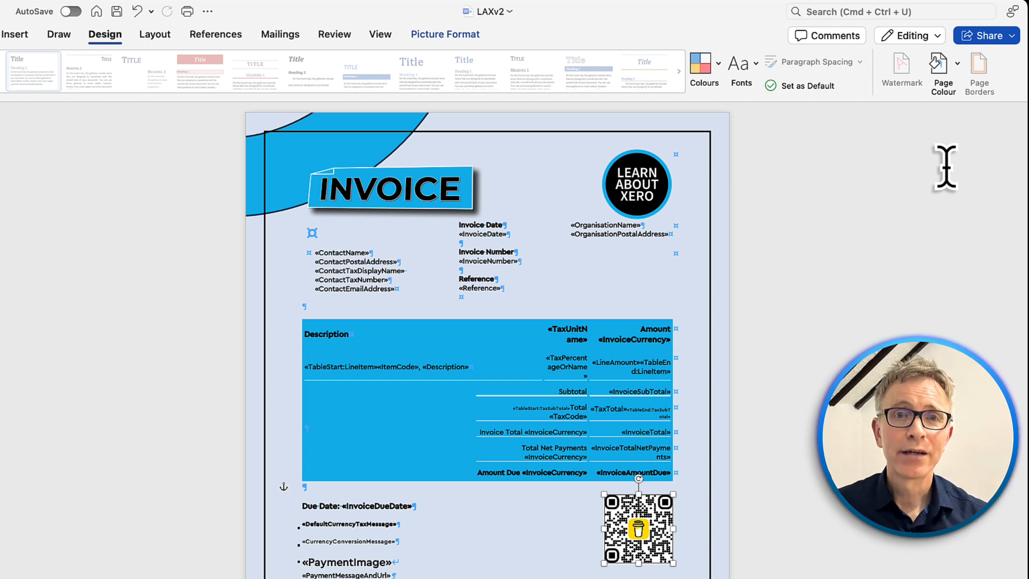
left_click(960, 82)
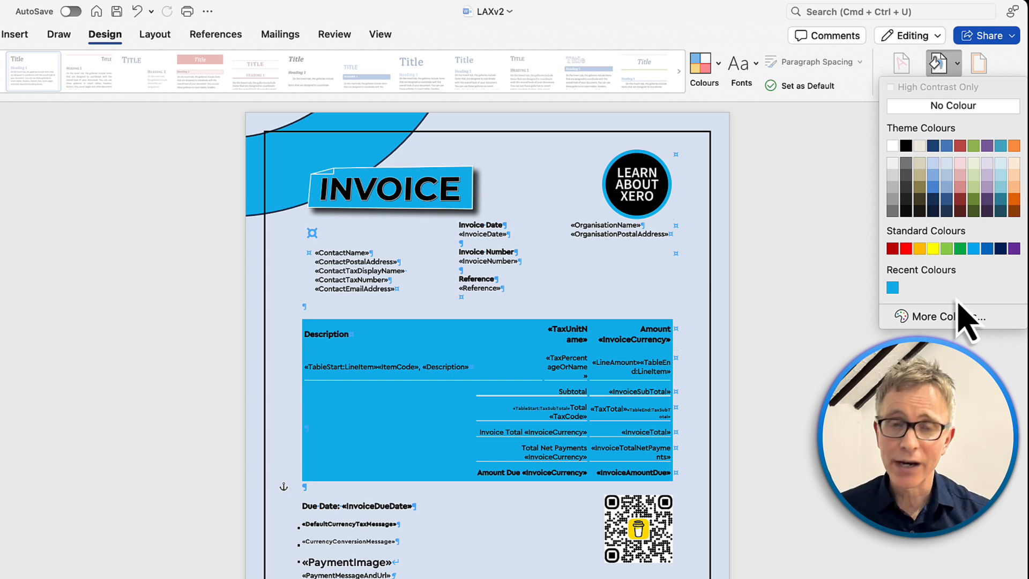
left_click(914, 106)
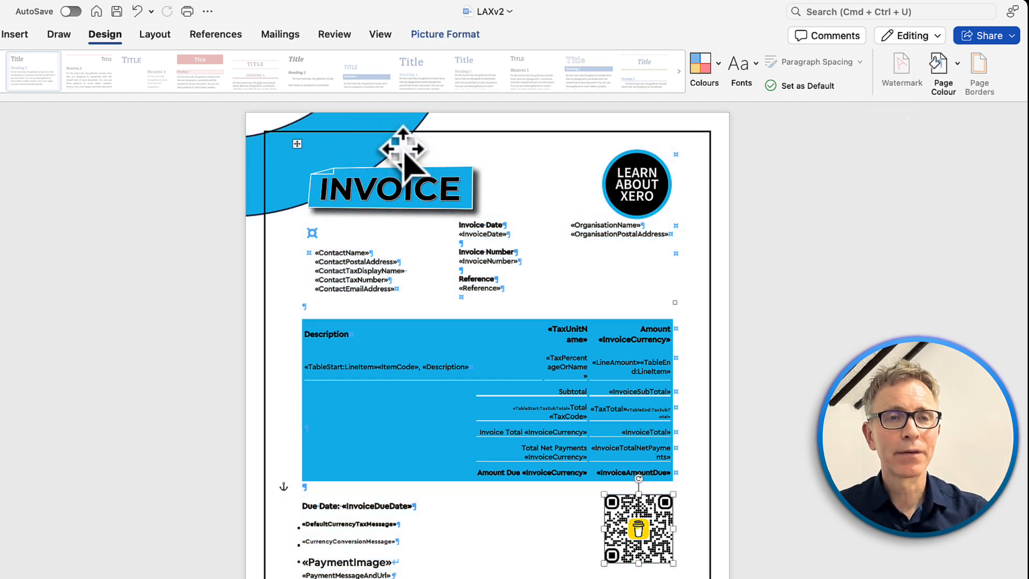
- Draw a rectangle about 23.22 cm high by 19.05 cm wide over the page from within the first page header
double_click(438, 123)
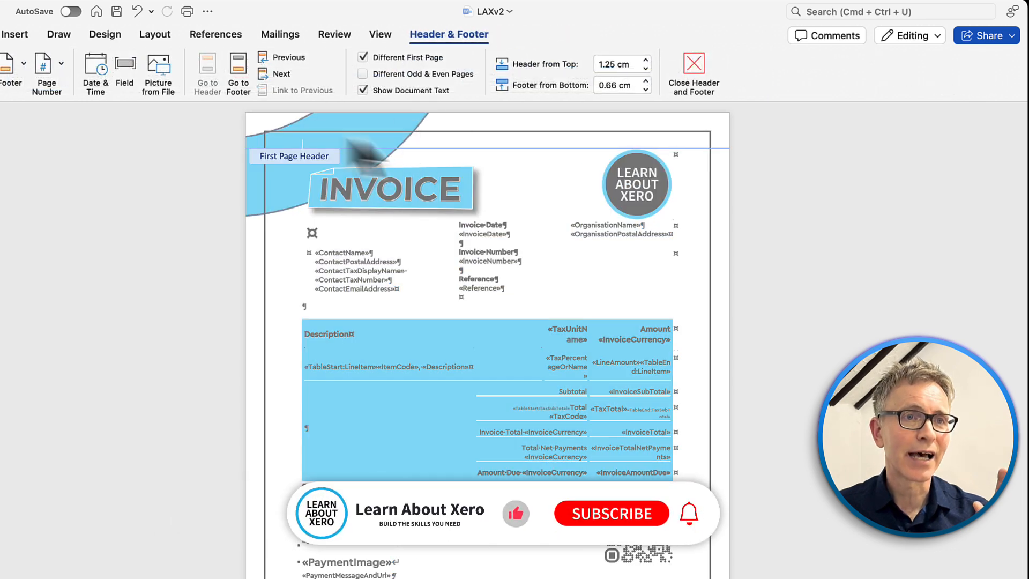
left_click(20, 38)
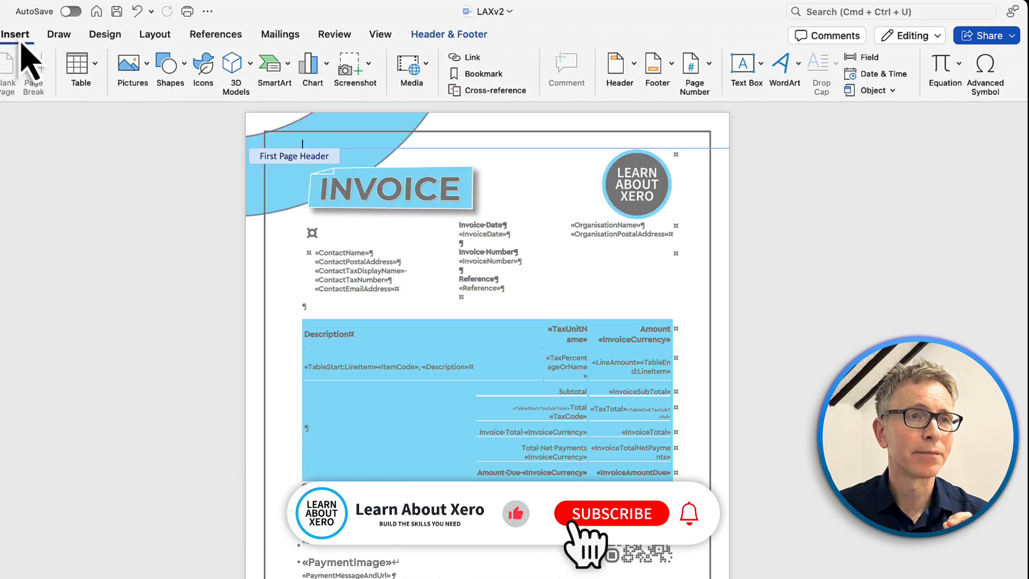
left_click(170, 78)
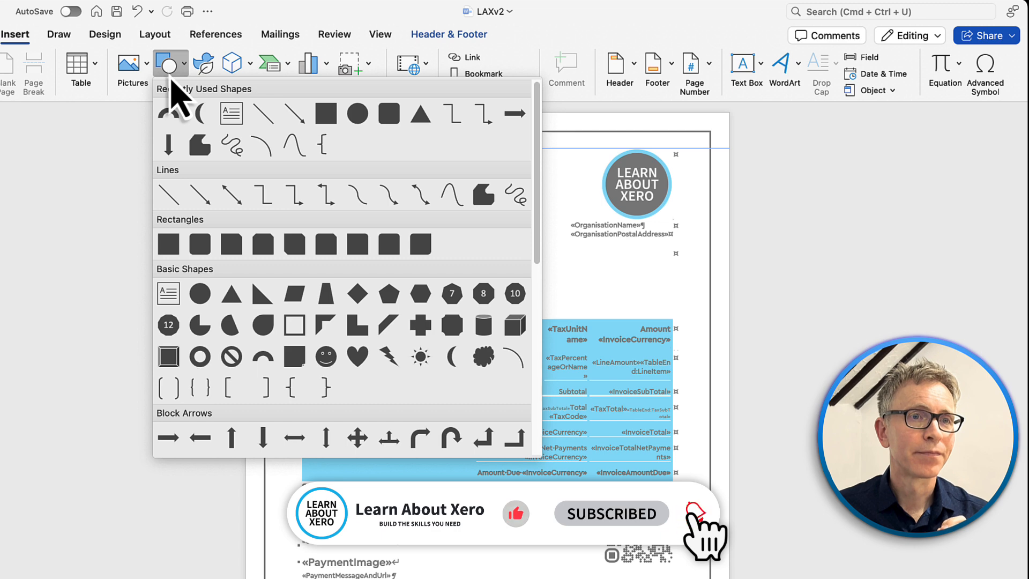
left_click(168, 244)
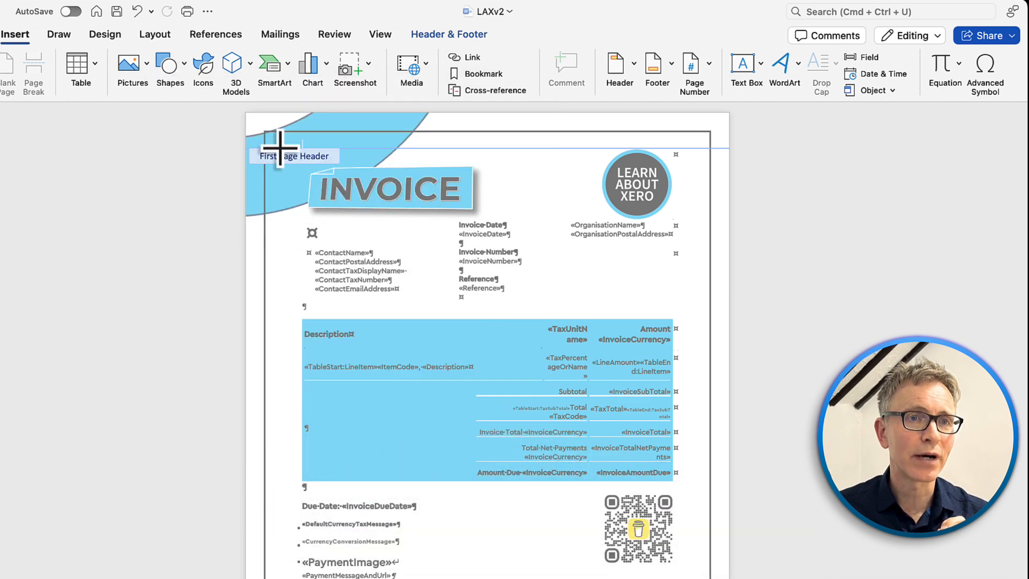
left_click_drag(286, 140, 715, 578)
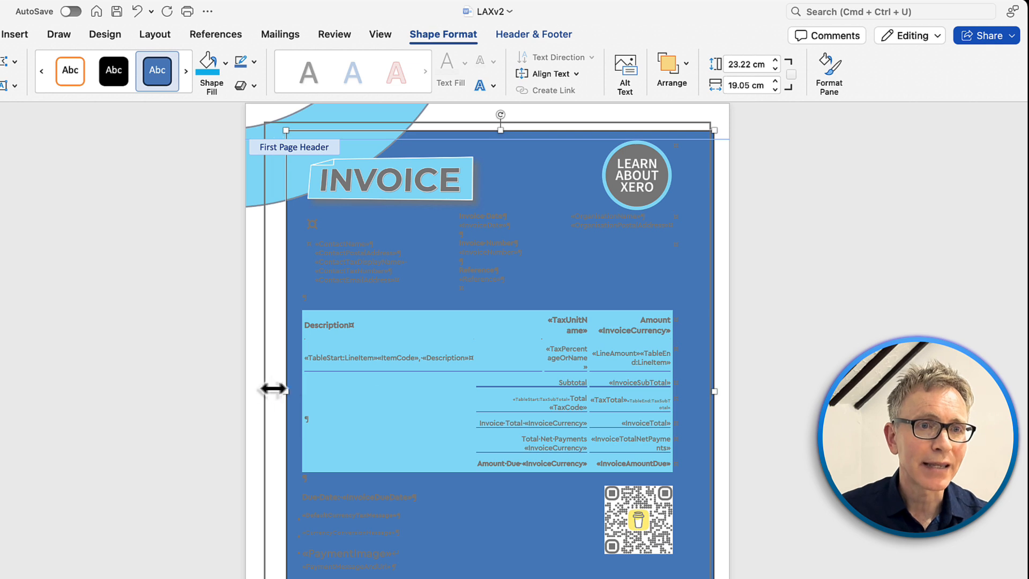
- Stretch the header rectangle to the page edges, about 28.27 cm high by 21.75 cm wide, and fill it with white
left_click_drag(273, 389, 244, 390)
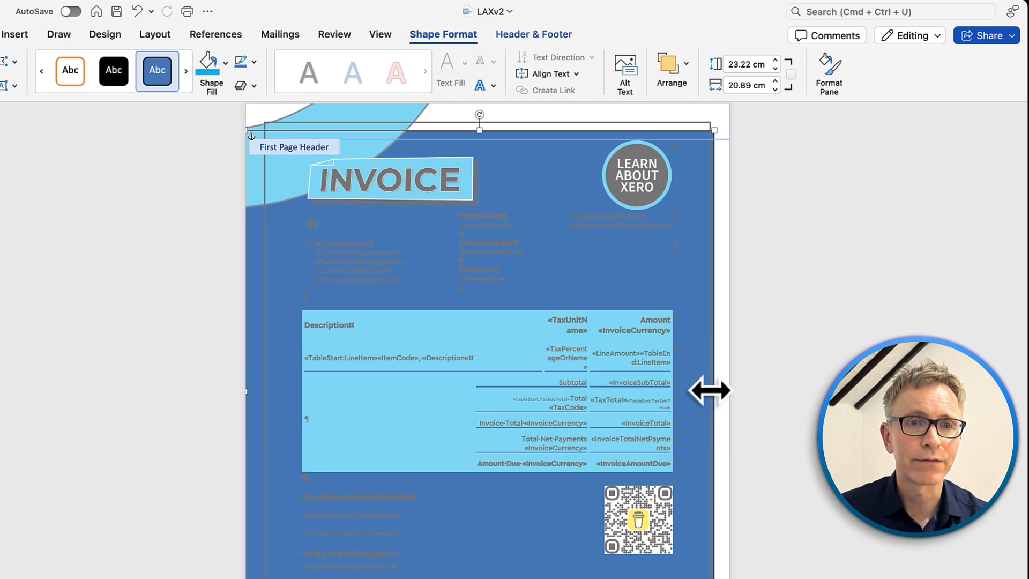
left_click_drag(710, 391, 729, 389)
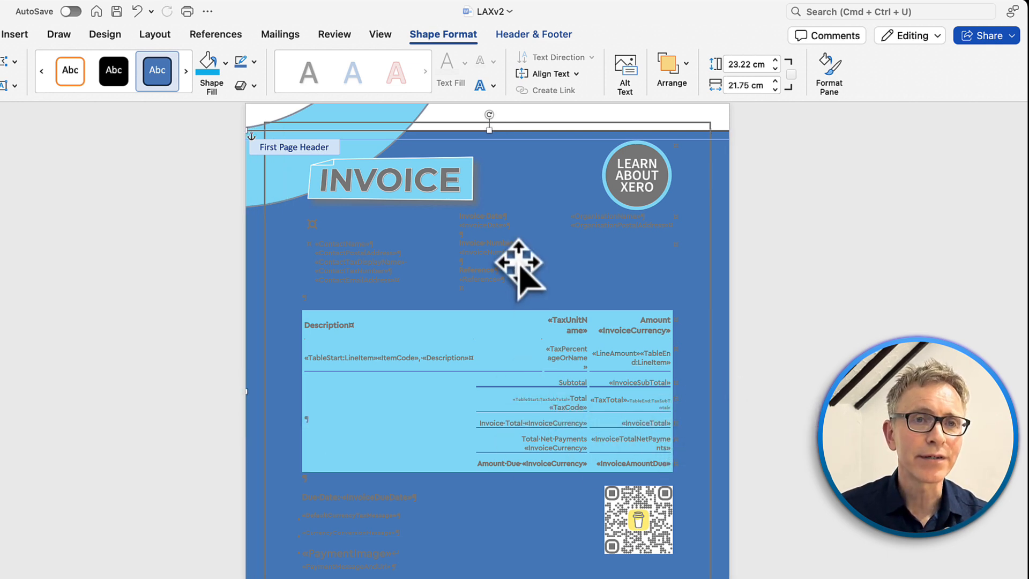
scroll(519, 268, "up", 1)
left_click_drag(490, 136, 485, 106)
scroll(491, 290, "down", 5)
scroll(489, 325, "up", 1)
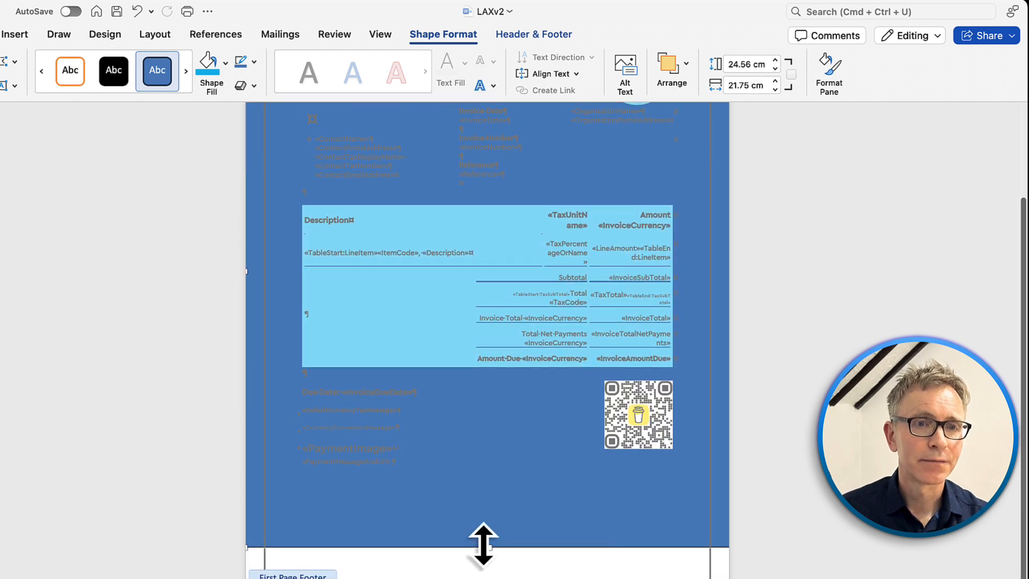
left_click_drag(488, 548, 488, 578)
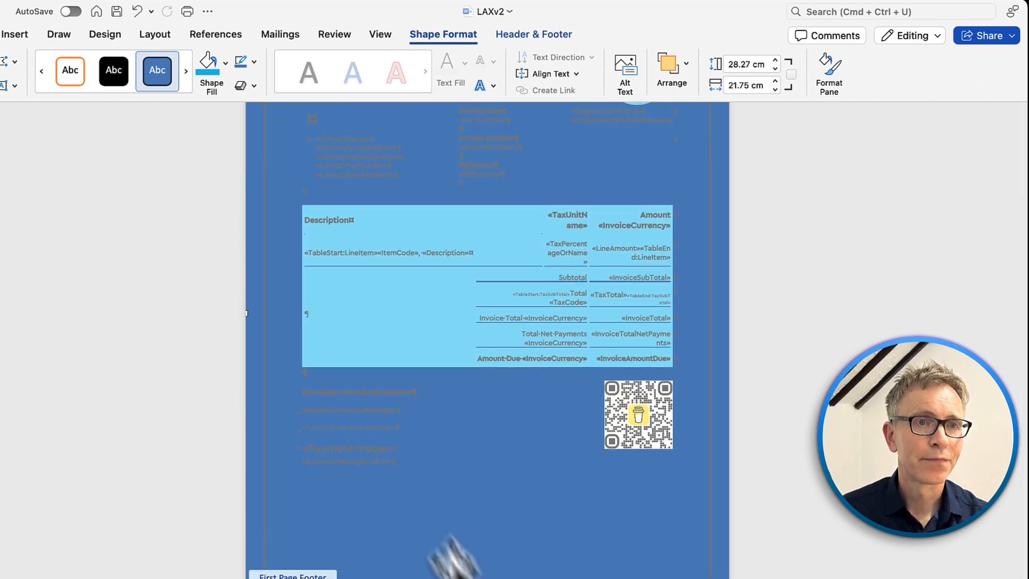
left_click(226, 63)
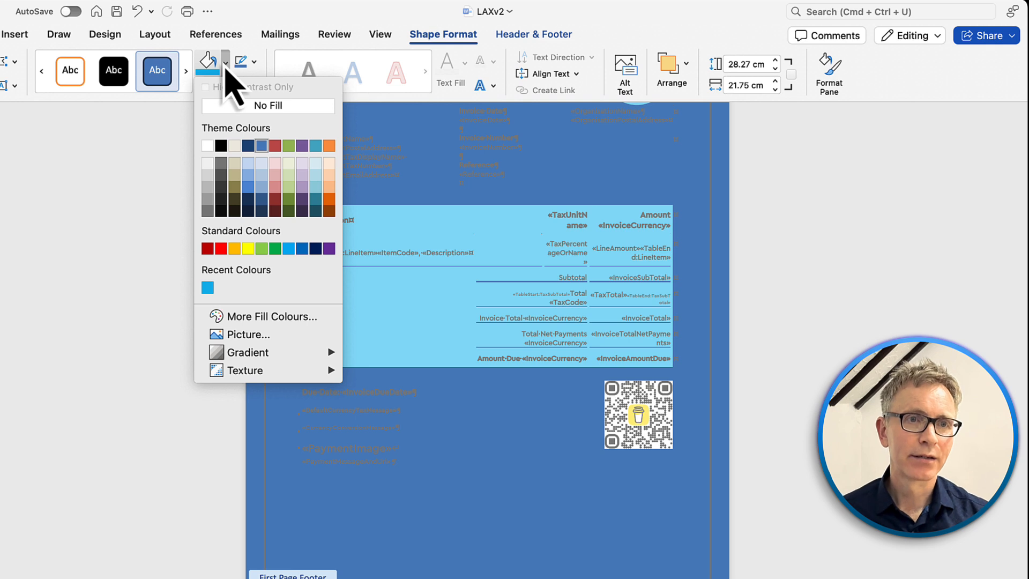
left_click(208, 146)
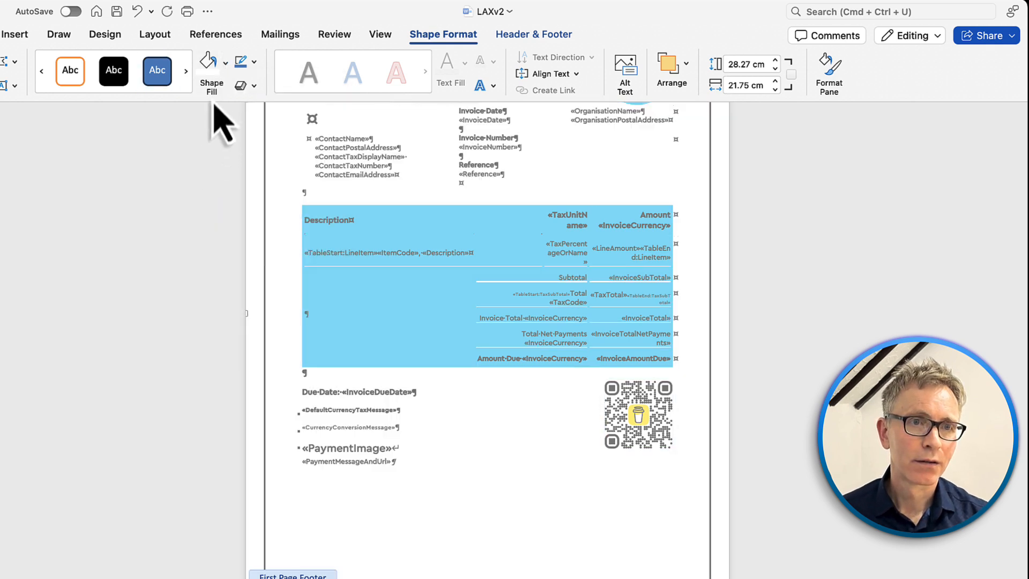
- Fill the page-sized header rectangle with a white-to-grey gradient that darkens diagonally towards the page's lower-right corner
left_click(226, 63)
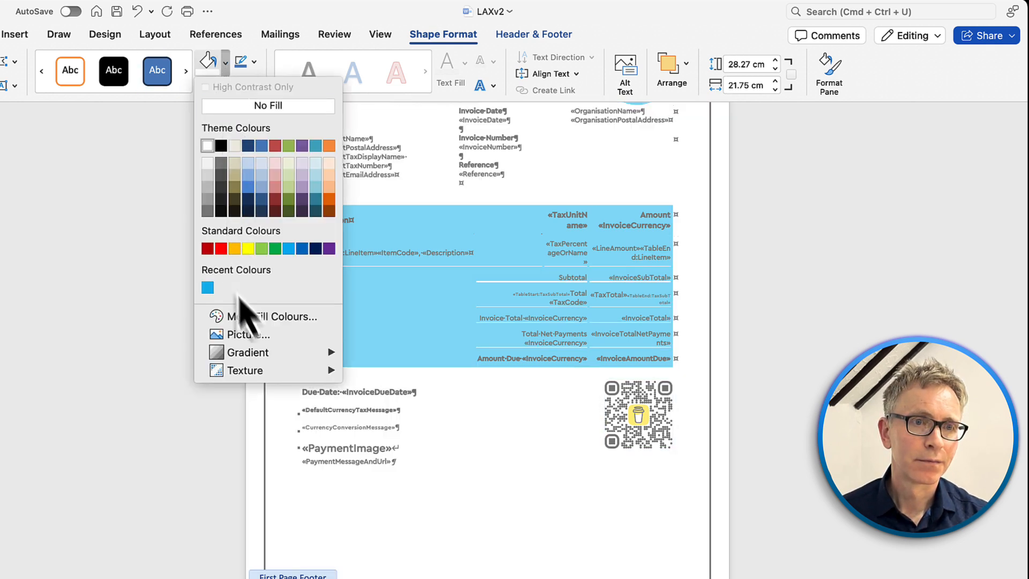
mouse_move(285, 352)
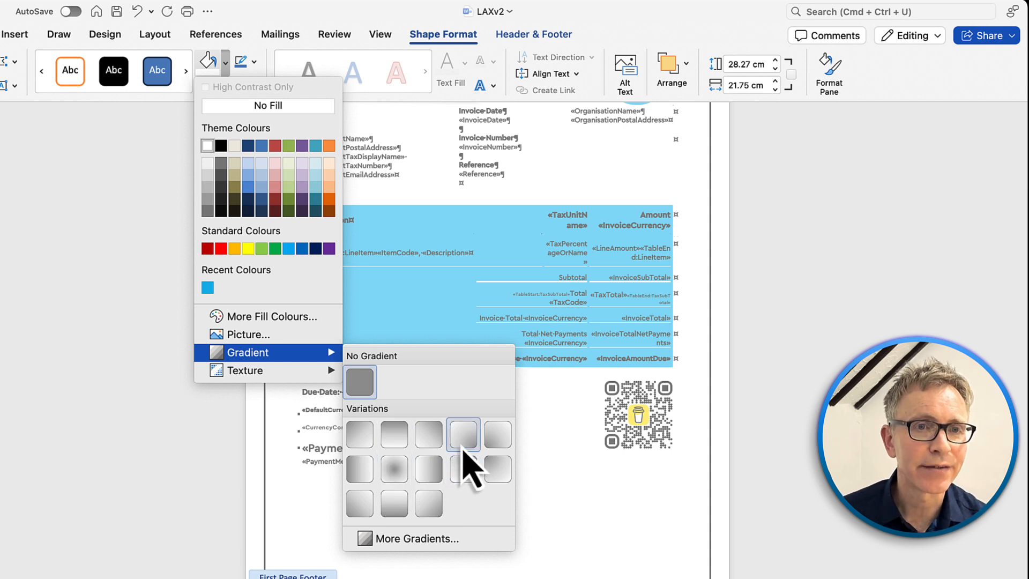
left_click(462, 447)
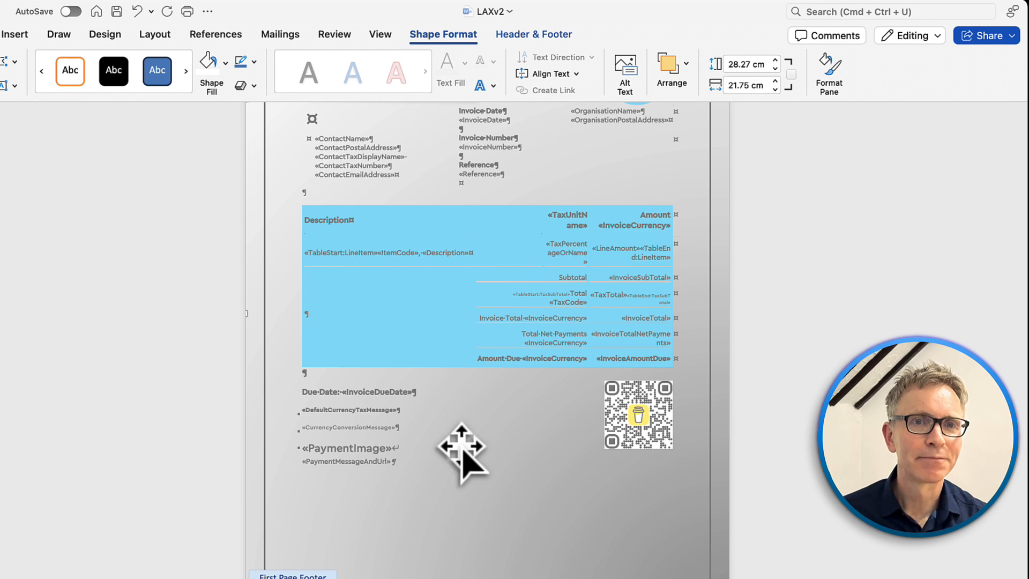
scroll(462, 447, "up", 3)
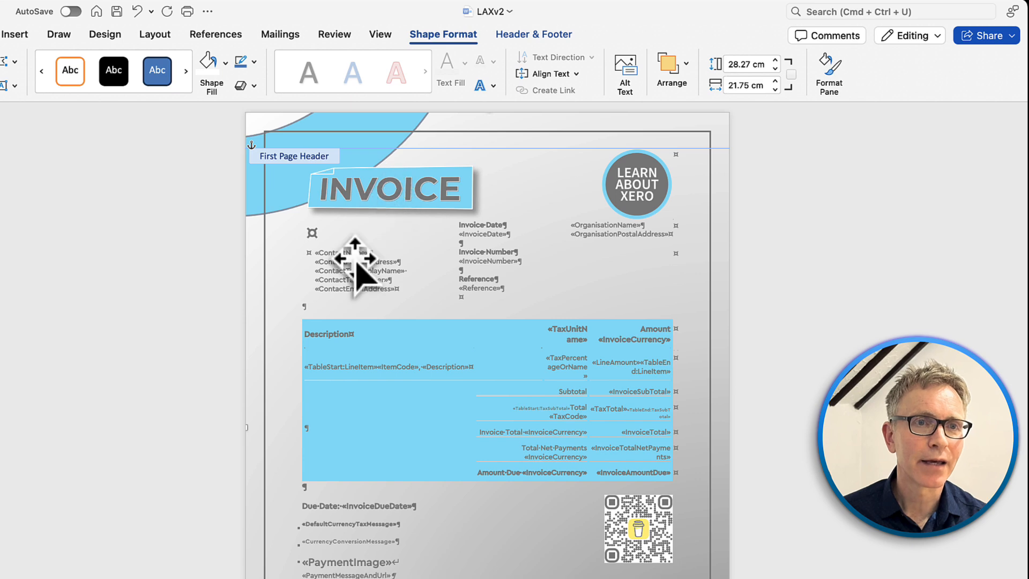
- Leave header editing and move the INVOICE heading picture slightly towards the page's upper-left corner
left_click(520, 37)
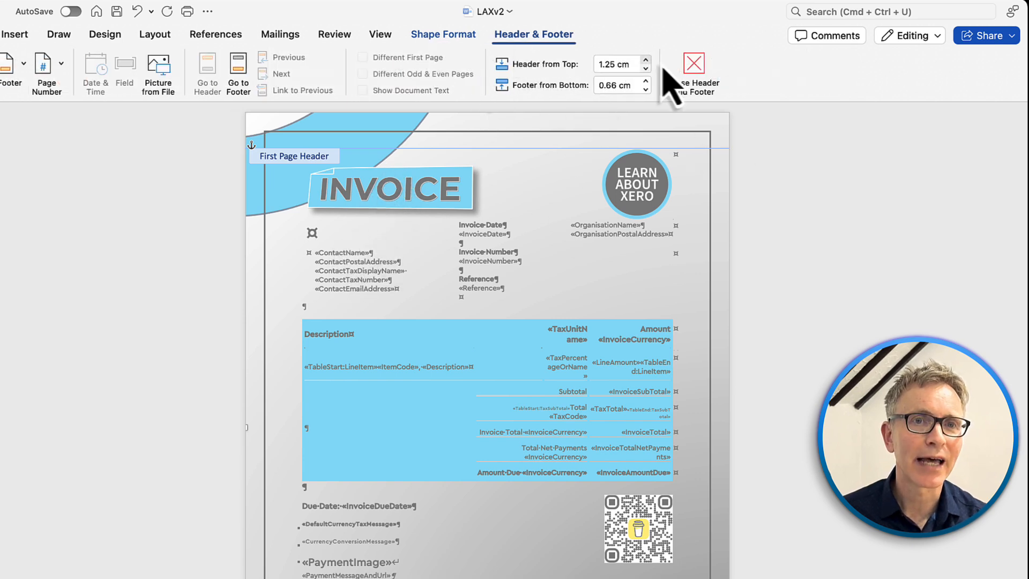
left_click(697, 80)
left_click(411, 188)
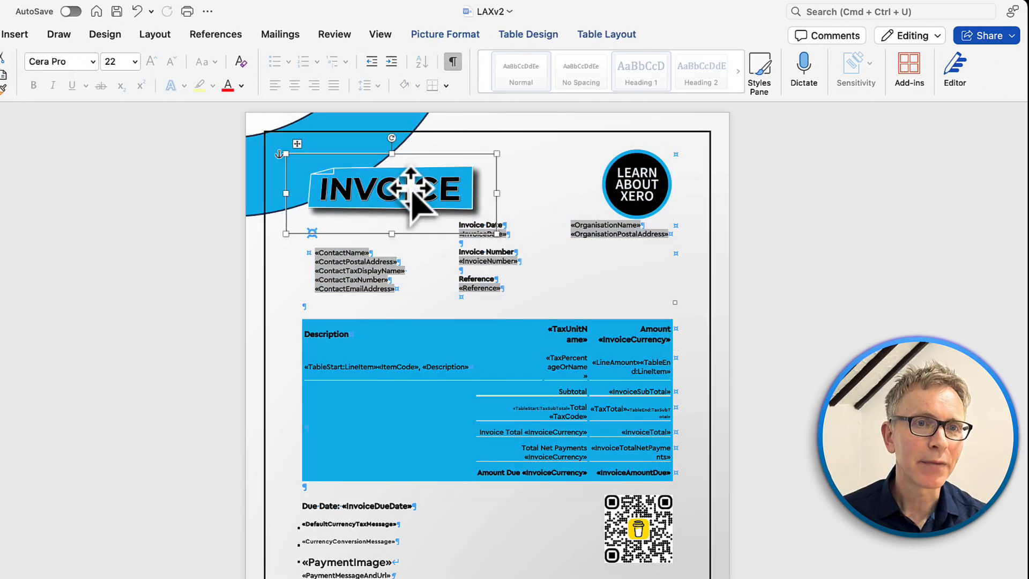
left_click_drag(411, 189, 382, 170)
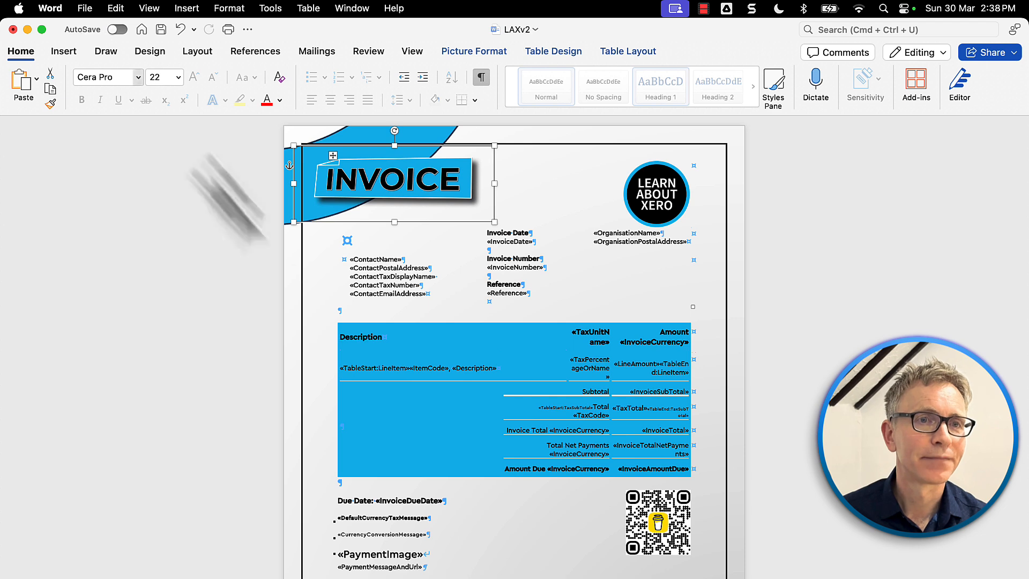
- Remove the page border from the whole document by setting it to None
mouse_move(366, 345)
left_click(333, 317)
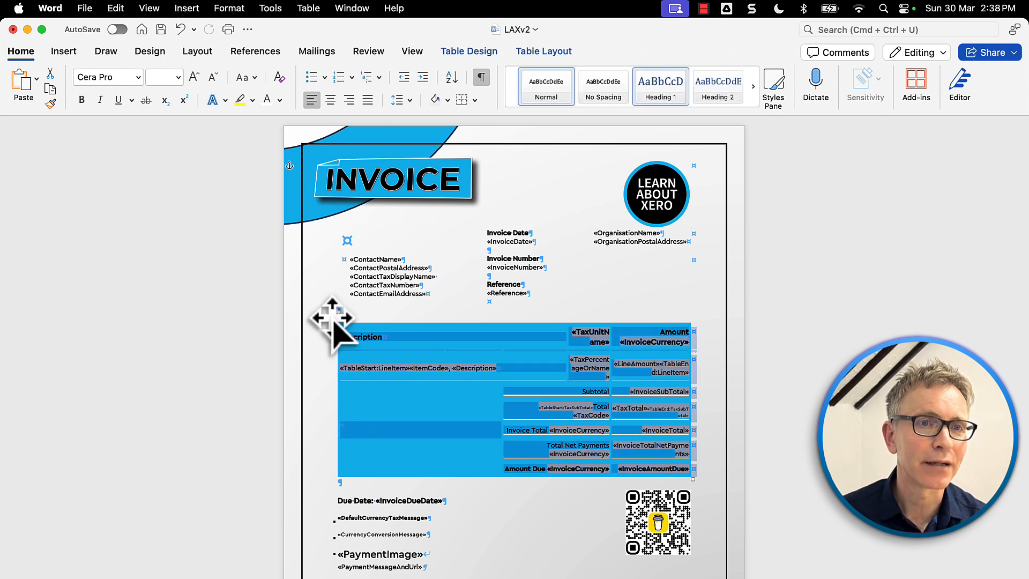
right_click(333, 318)
left_click(396, 464)
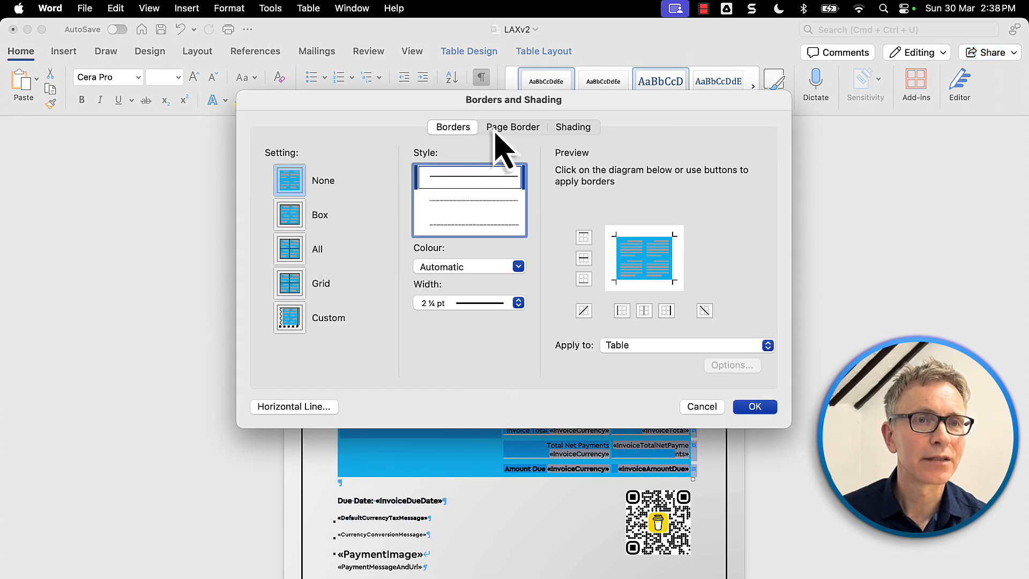
left_click(496, 134)
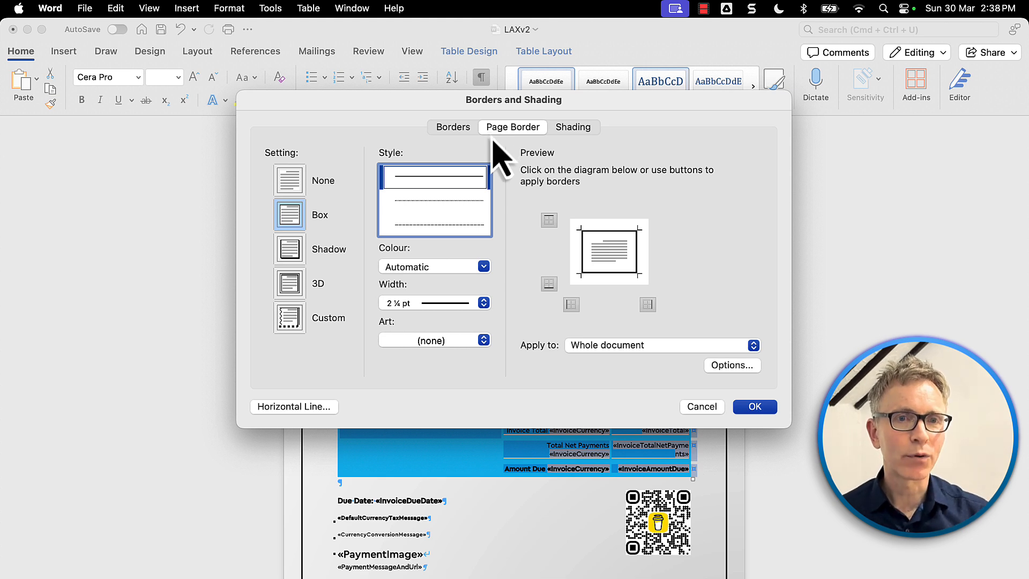
left_click(290, 180)
left_click(757, 409)
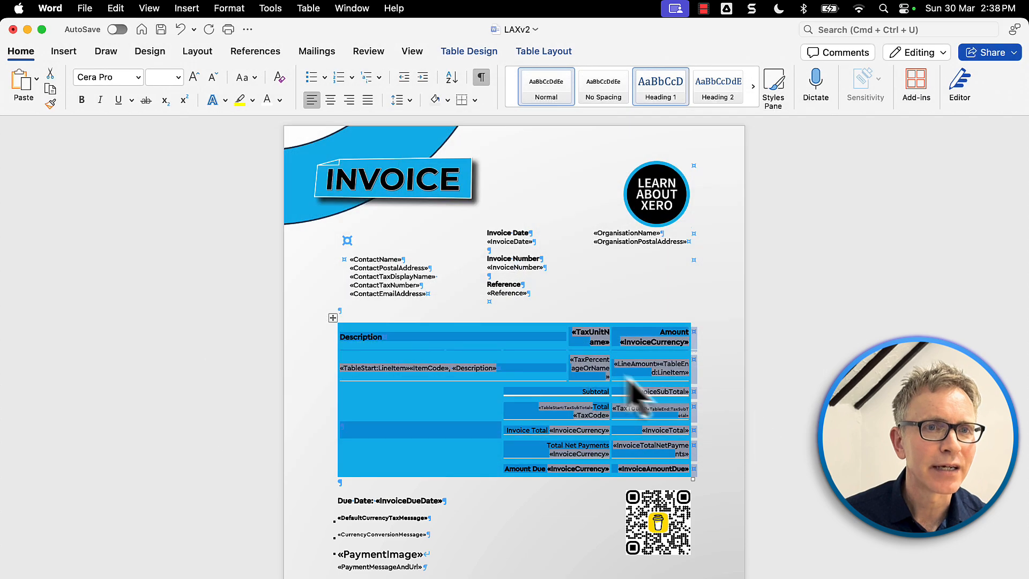
- Apply a black 2¼ pt box border around the blue line-items and totals table
right_click(332, 321)
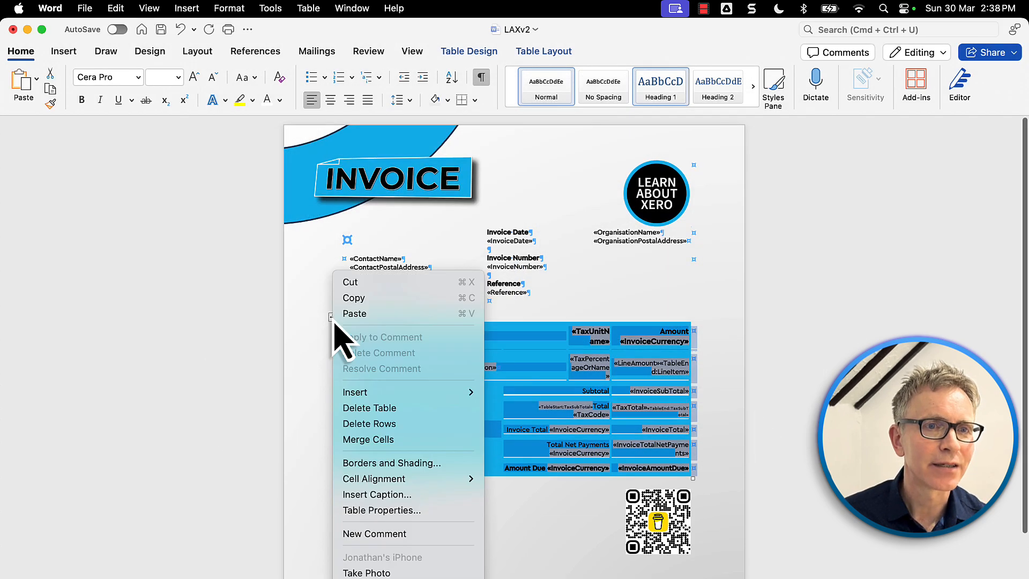
left_click(401, 510)
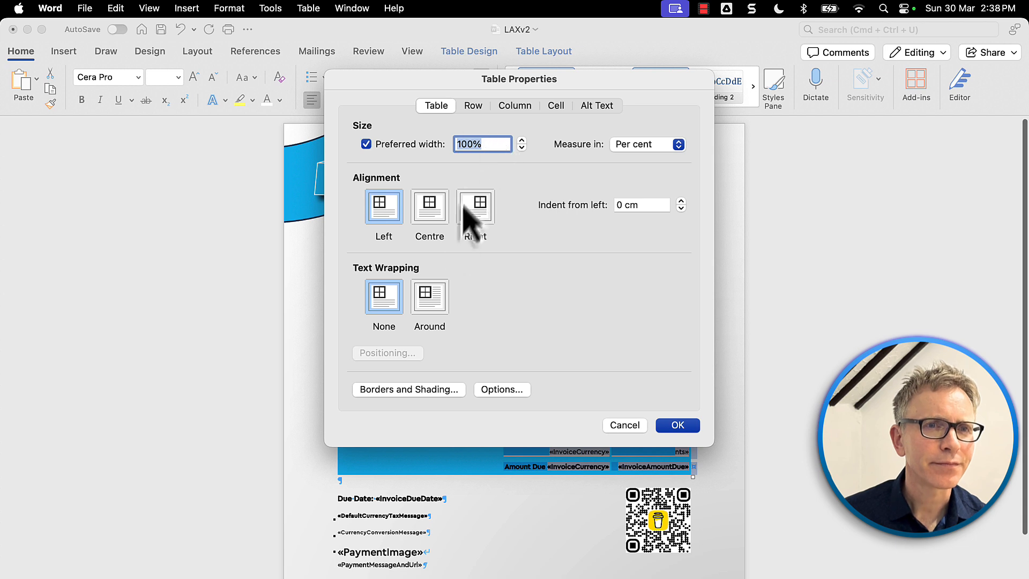
left_click(429, 389)
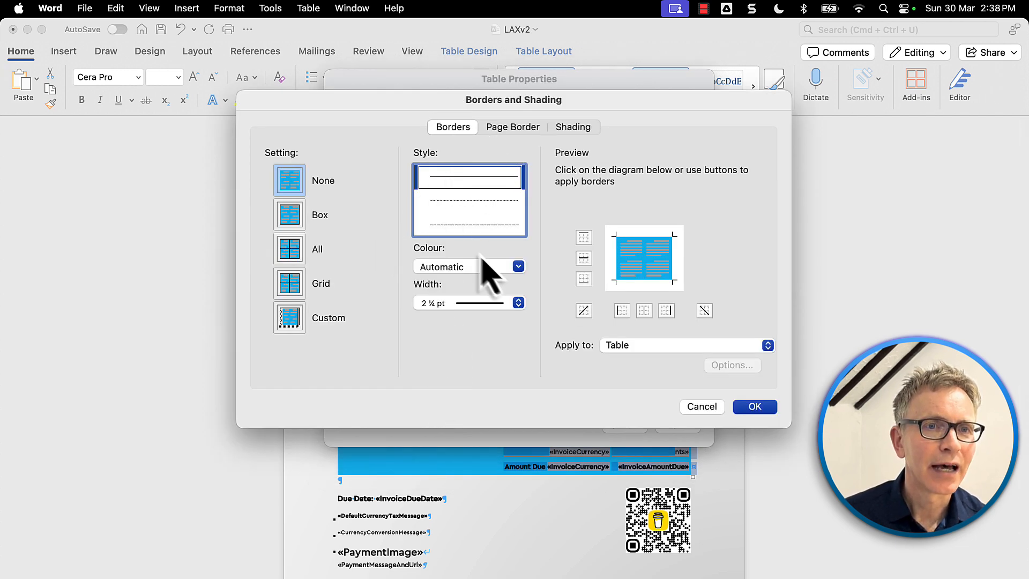
left_click(517, 303)
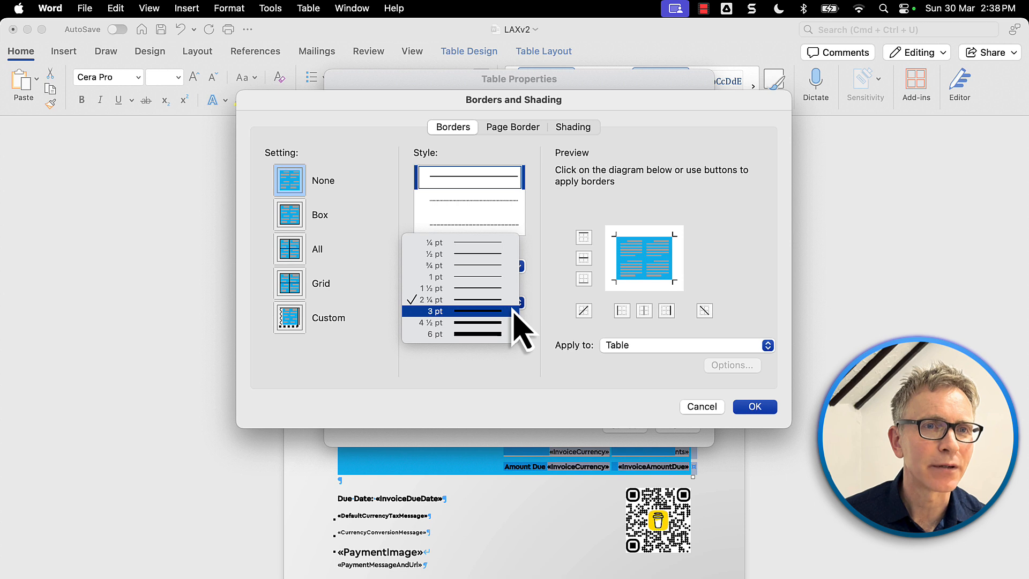
left_click(491, 300)
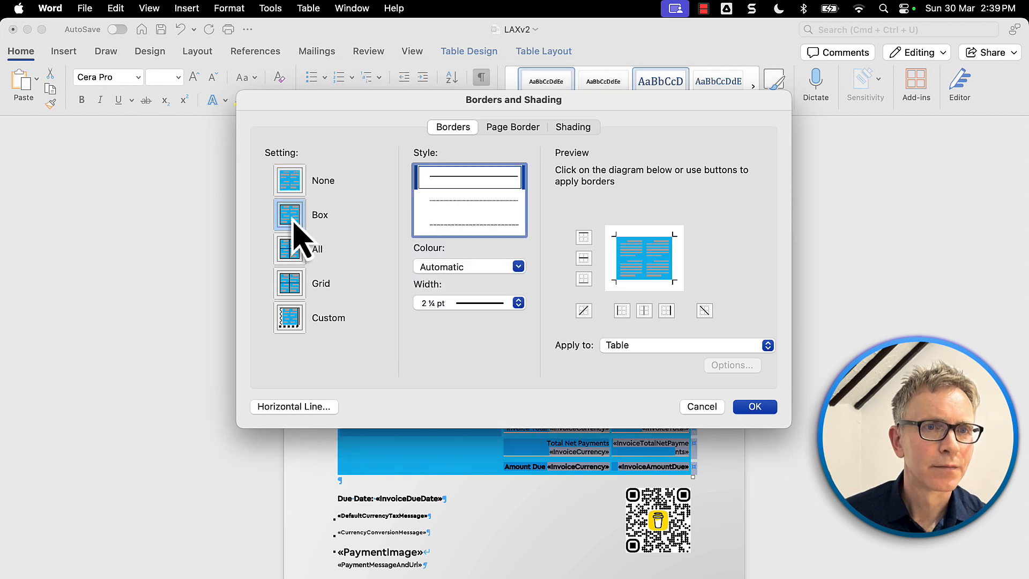
left_click(292, 218)
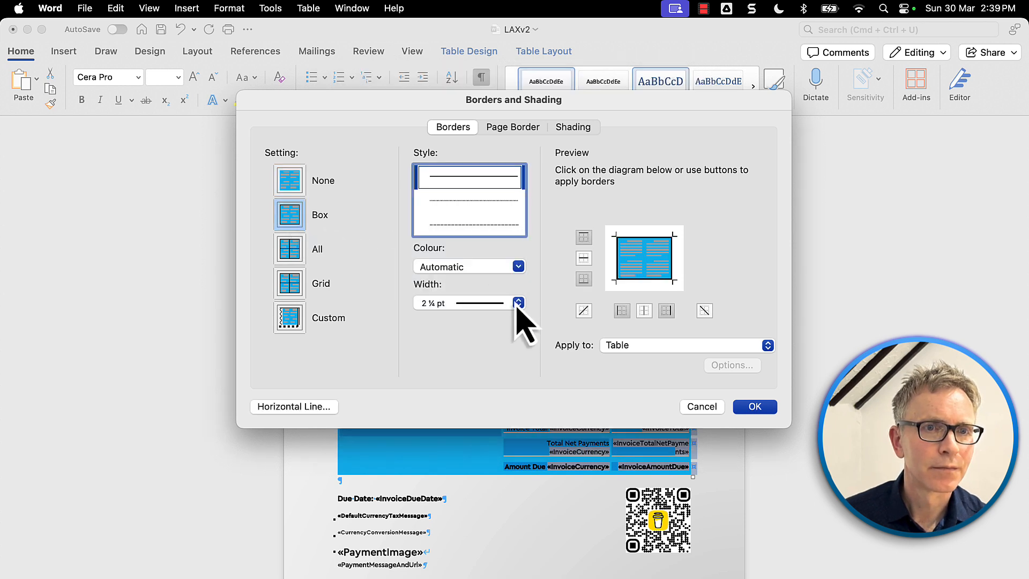
left_click(517, 266)
left_click(439, 330)
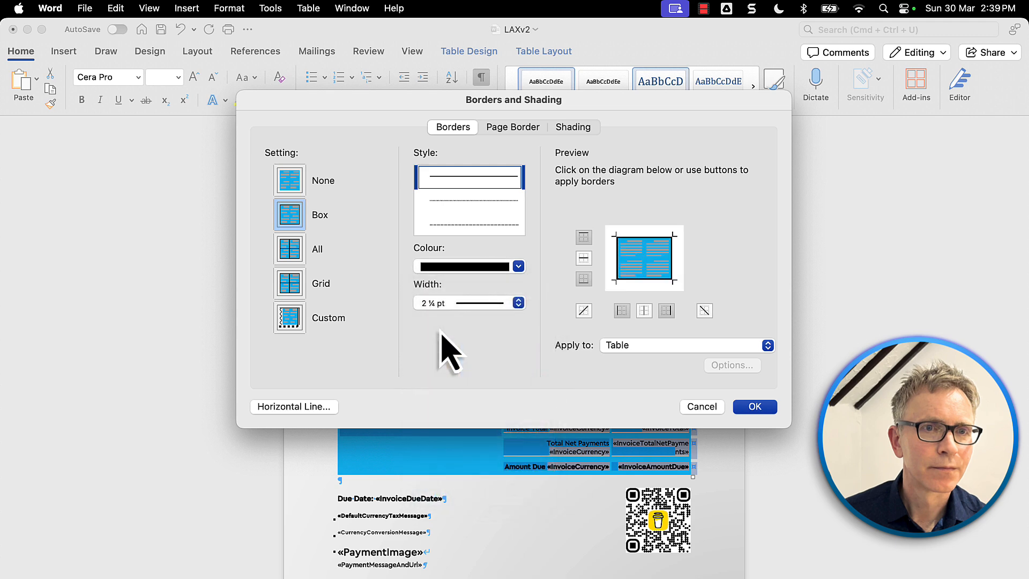
left_click(756, 407)
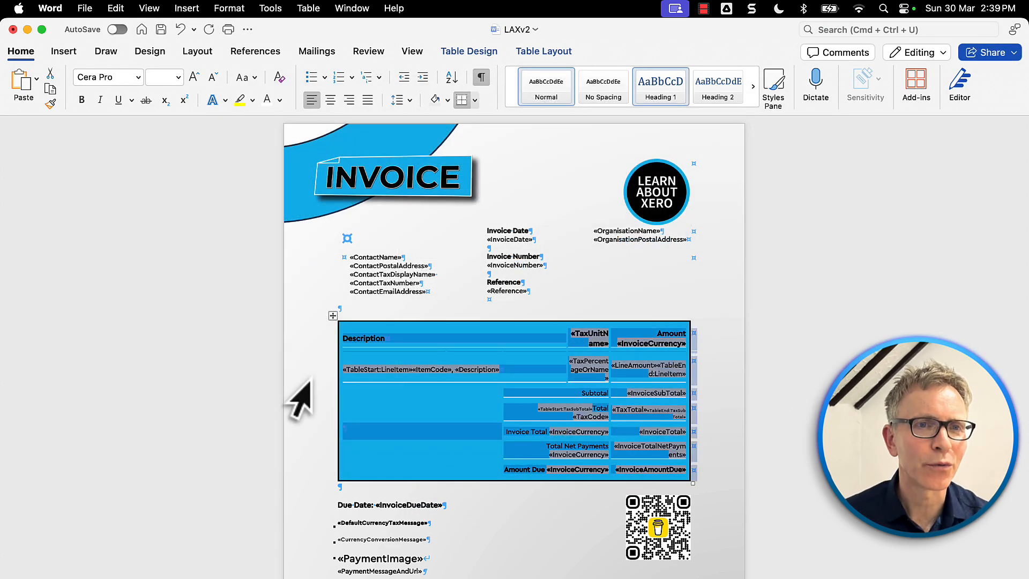
- Save a copy of the template as LAXv3 in Word Document (.docx) format in the LAX Templates folder
left_click(85, 8)
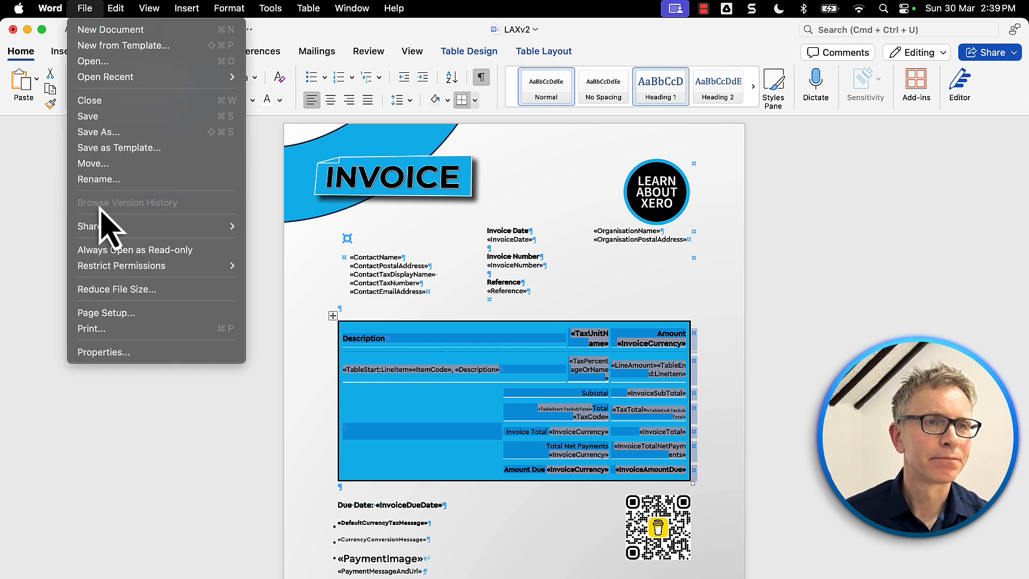
left_click(105, 132)
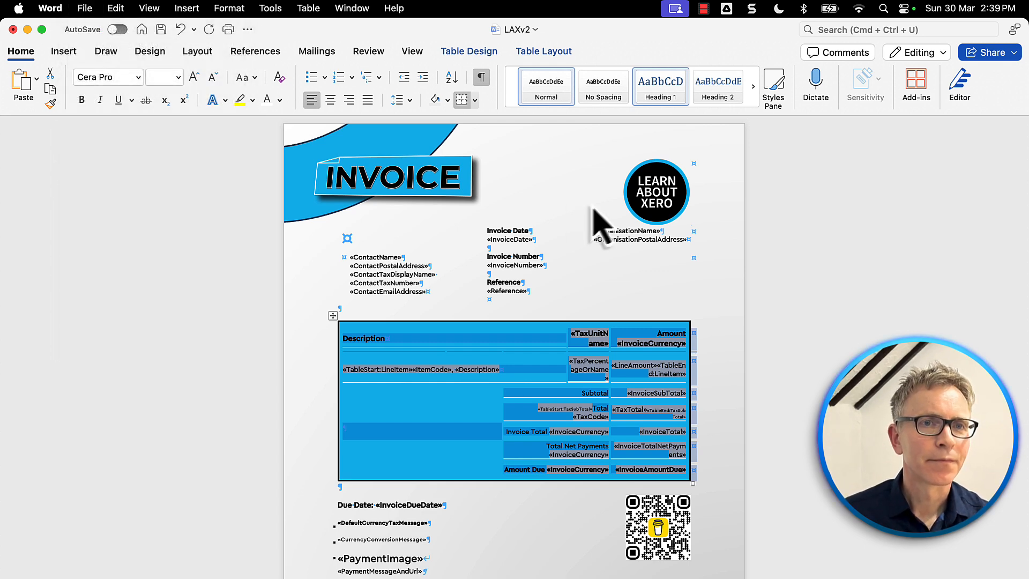
left_click(525, 185)
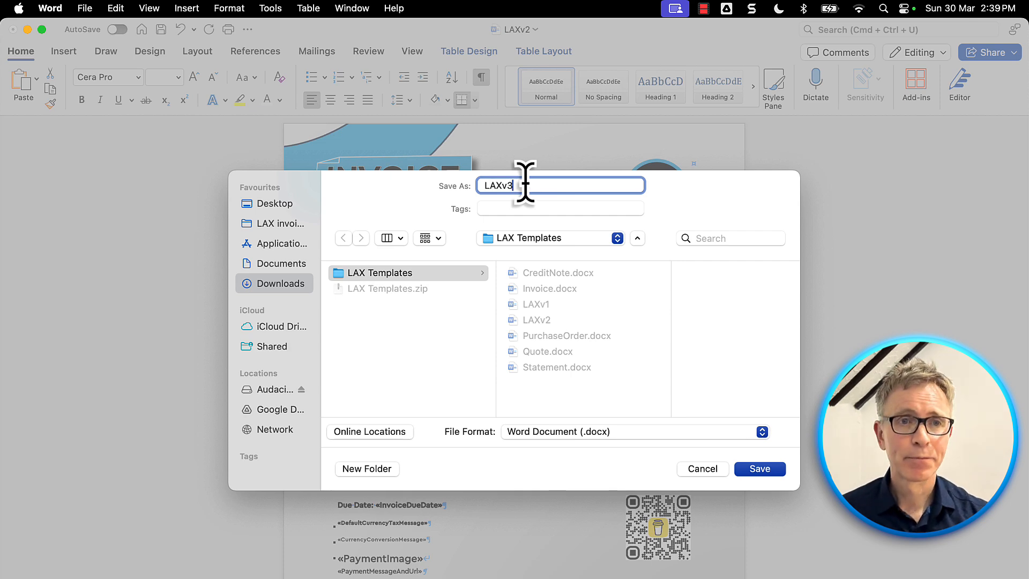
left_click(760, 471)
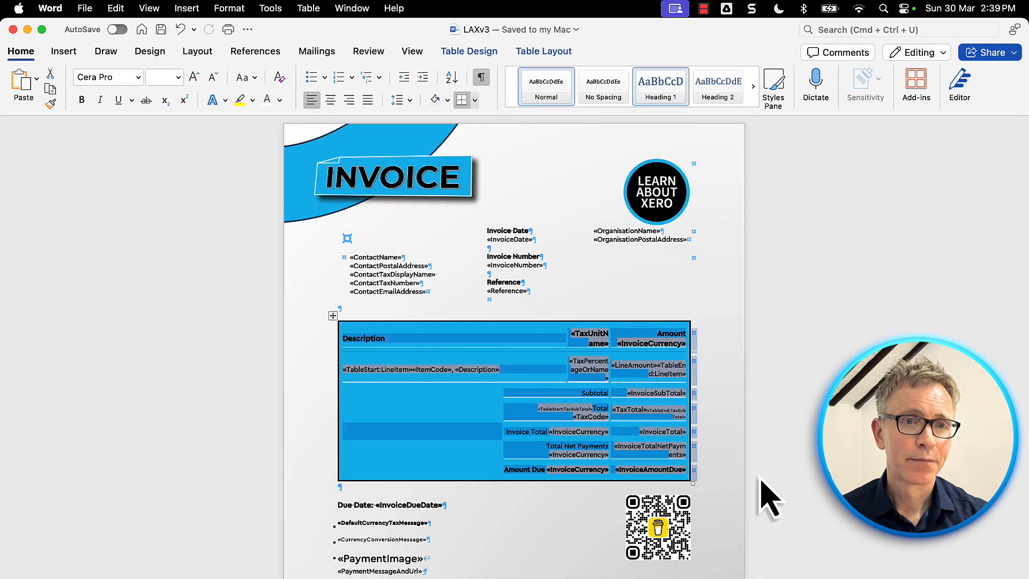
- Switch to Xero's invoice settings and upload LAXv3.docx as the Invoice template of the LAX branding theme
key("ctrl+Right")
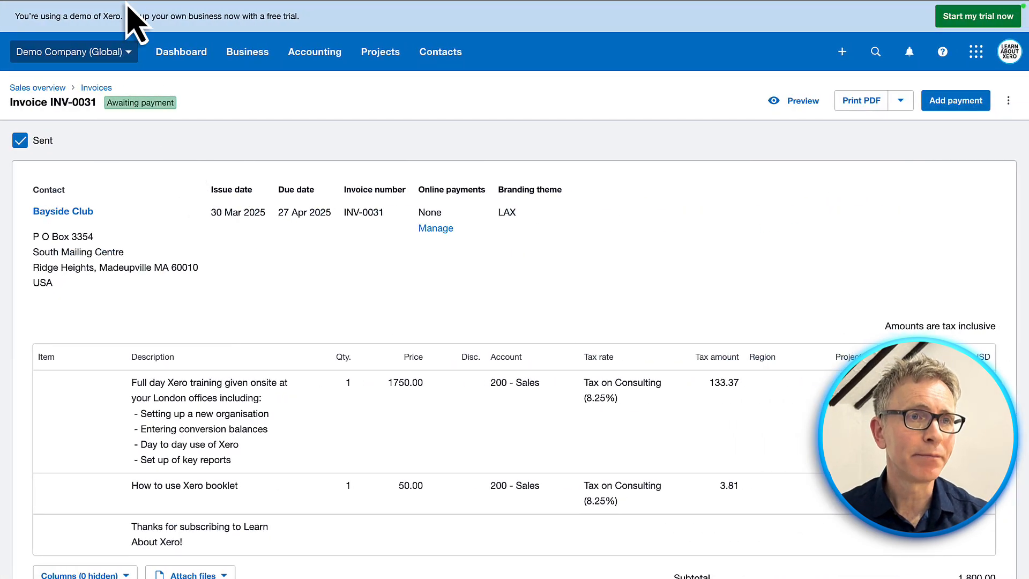
mouse_move(145, 9)
left_click(145, 33)
scroll(558, 443, "down", 15)
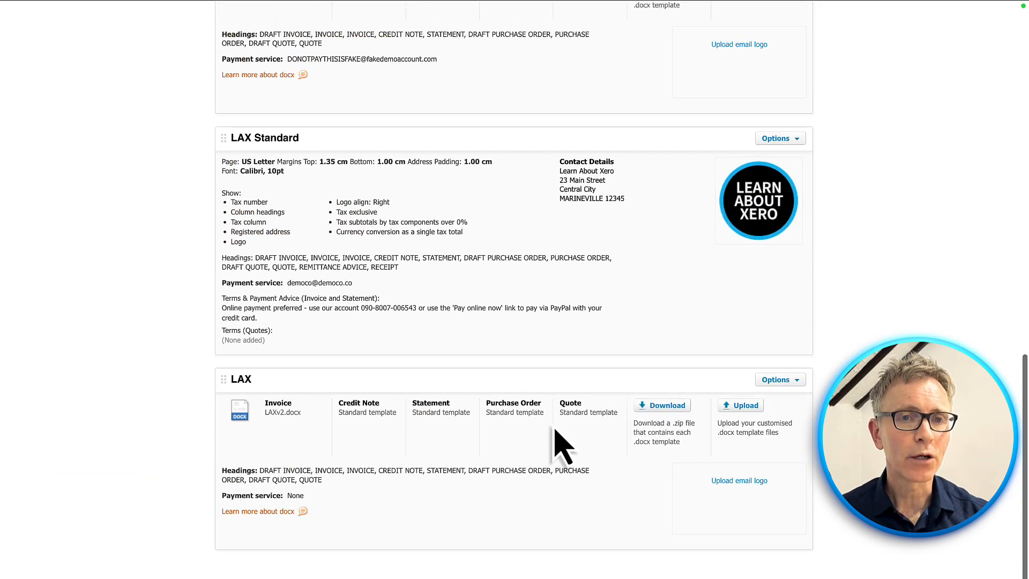
left_click(744, 423)
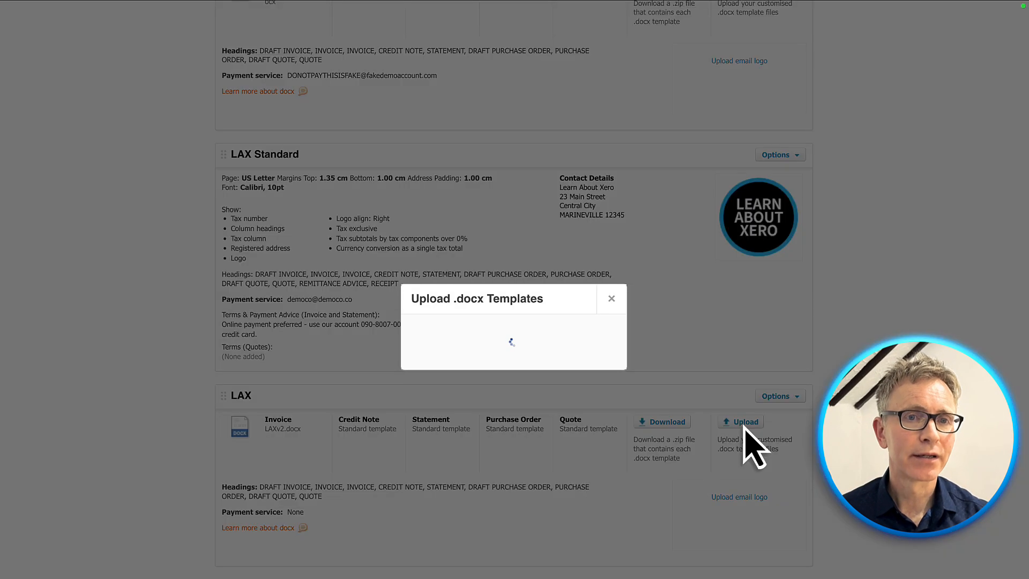
left_click(426, 268)
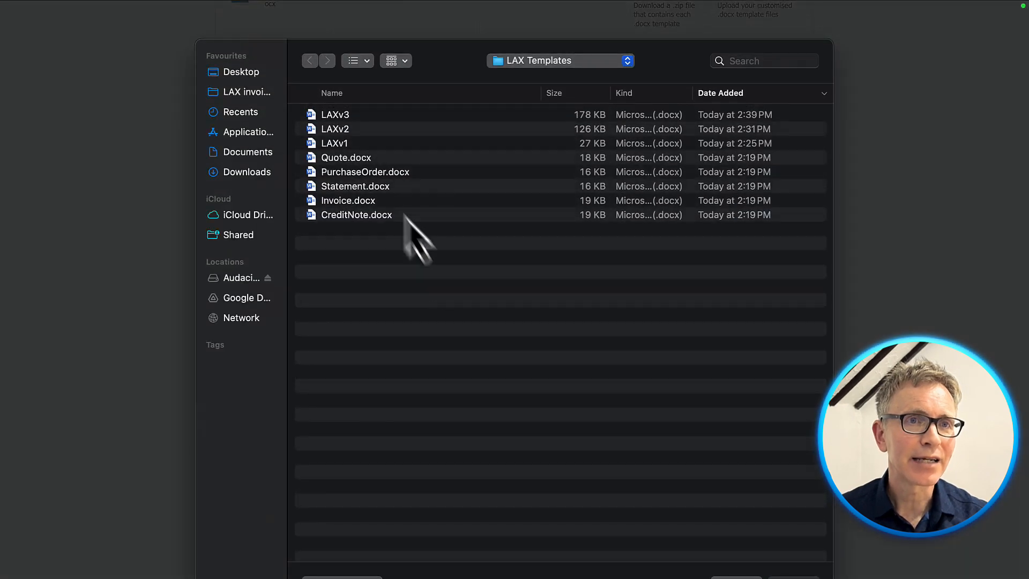
left_click(339, 115)
left_click(783, 572)
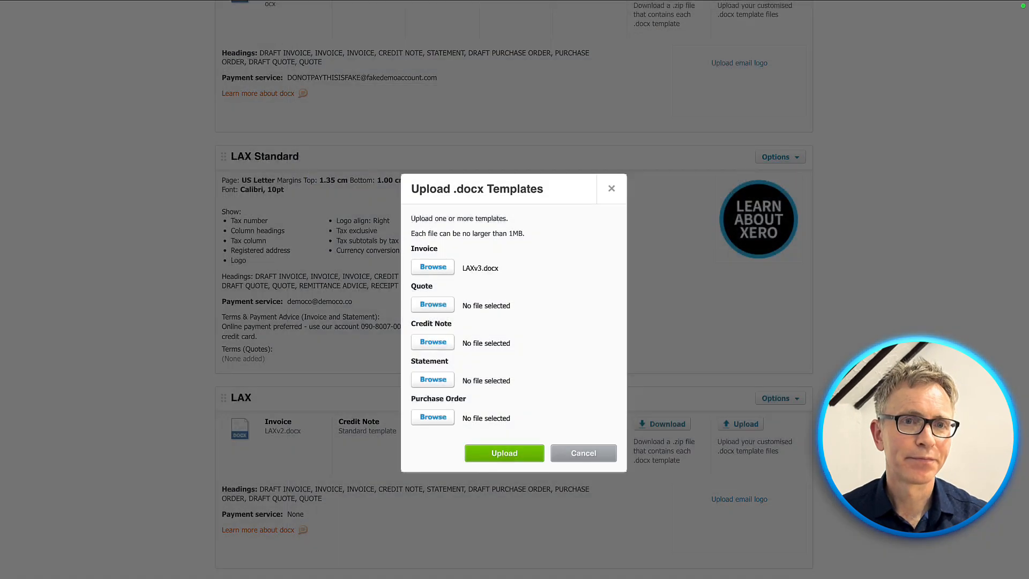
left_click(496, 455)
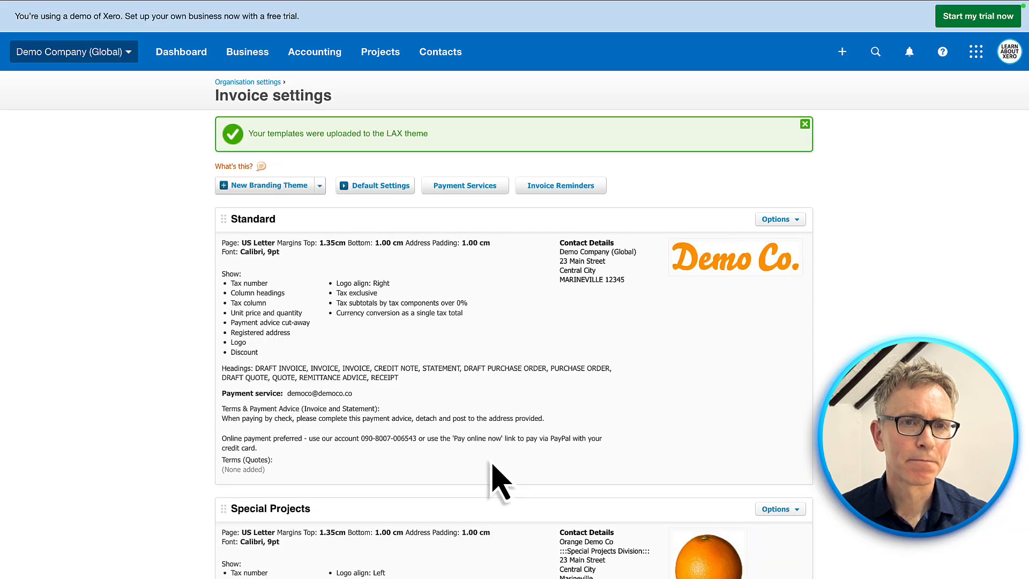
- Reload the Bayside Club invoice and preview it to check the gradient background, table border and heading, then close the preview
mouse_move(290, 9)
left_click(283, 33)
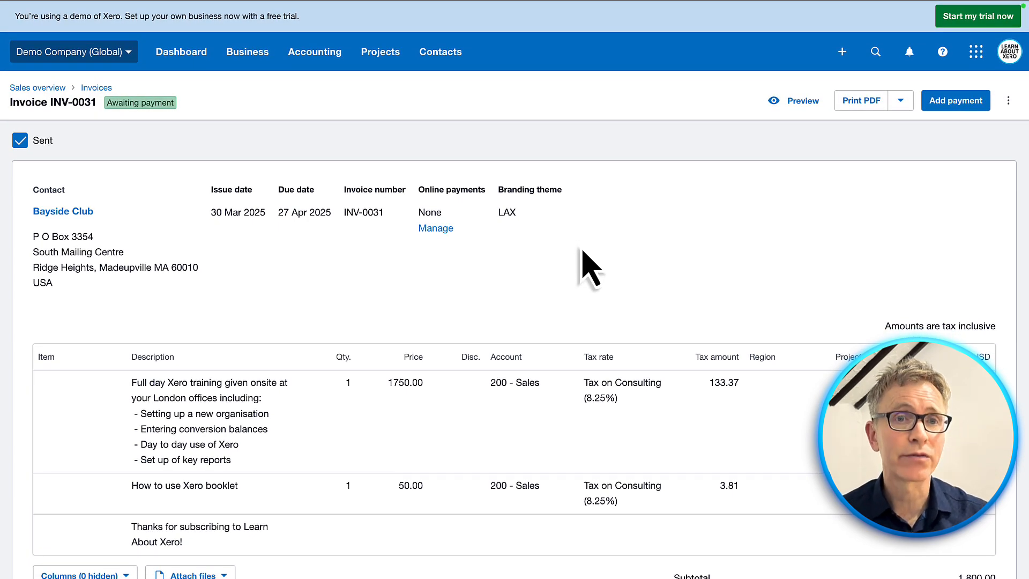
key("super+r")
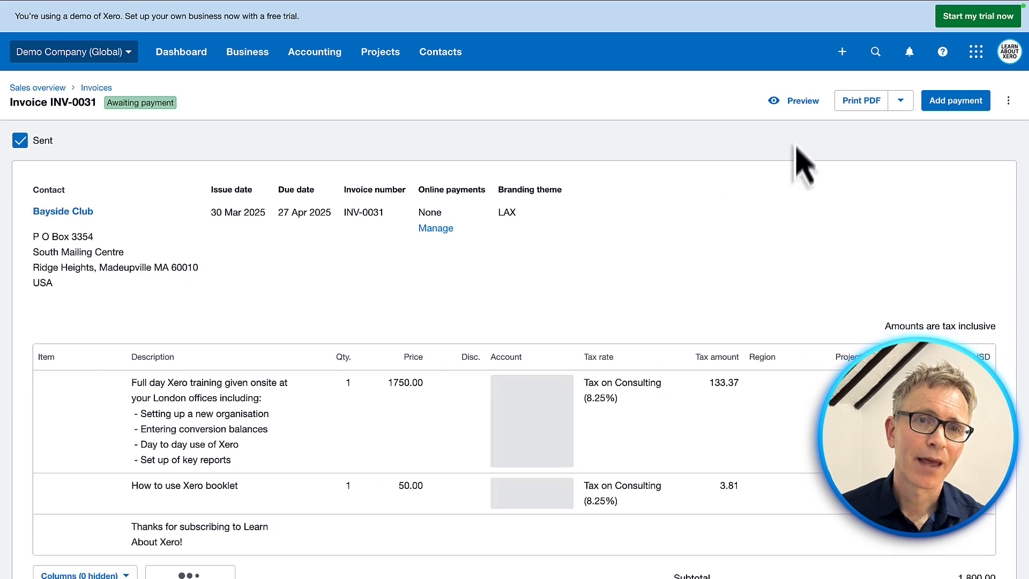
left_click(802, 106)
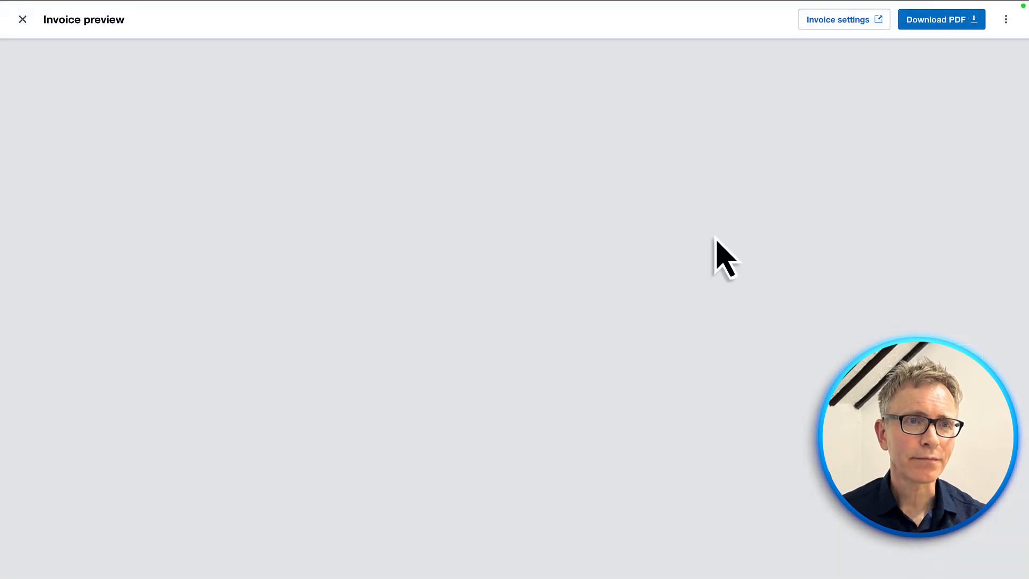
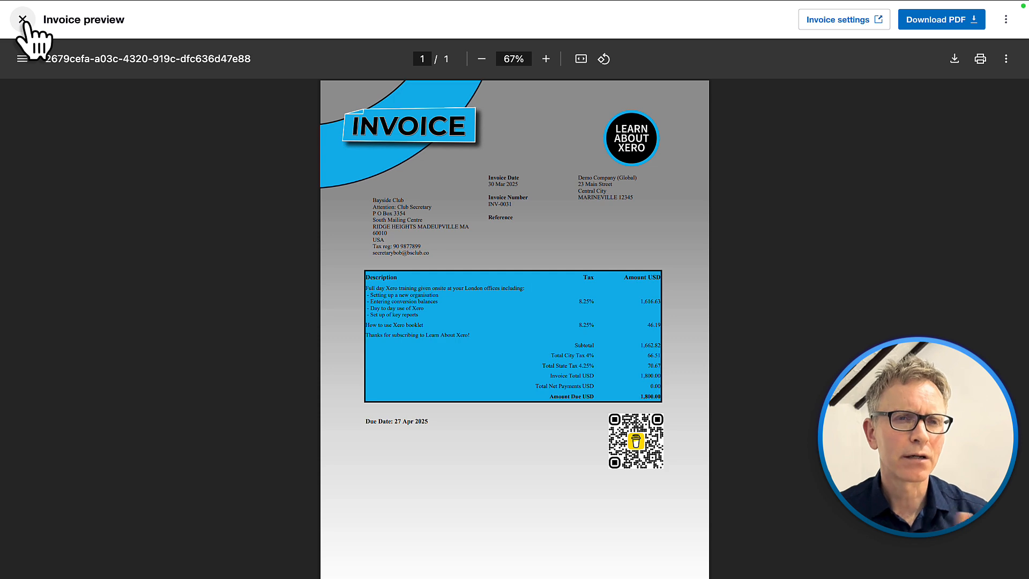
left_click(23, 19)
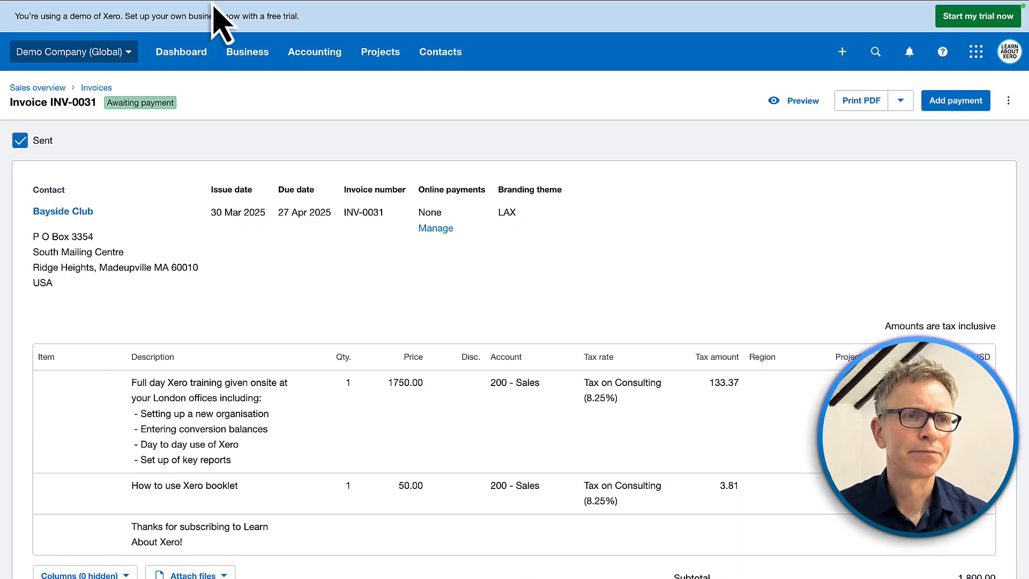
- Return to the Invoice settings page with the branding themes
mouse_move(213, 3)
left_click(163, 32)
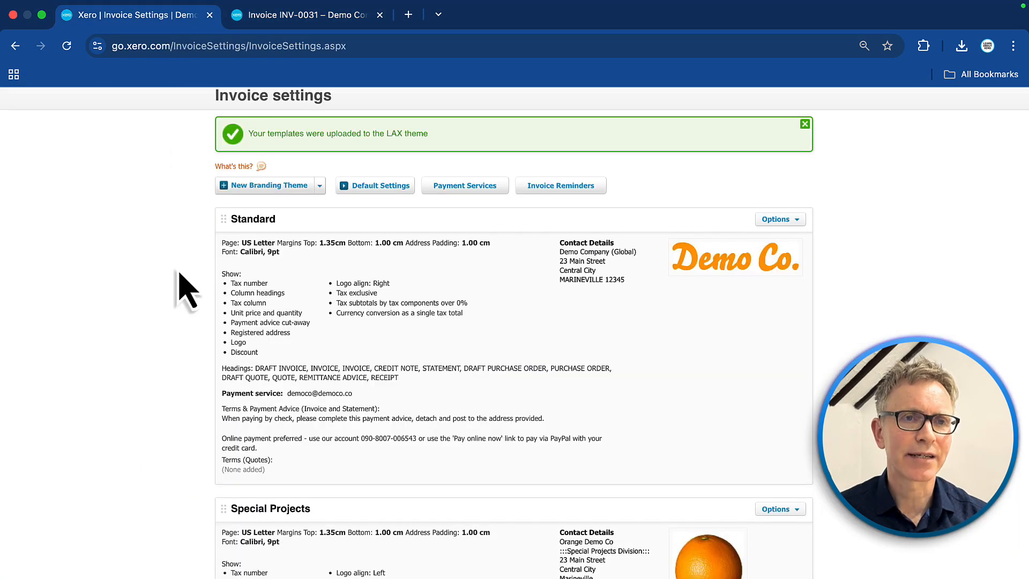
- Reorder the branding themes so LAX is first and LAX Standard sits directly below it
scroll(188, 289, "down", 15)
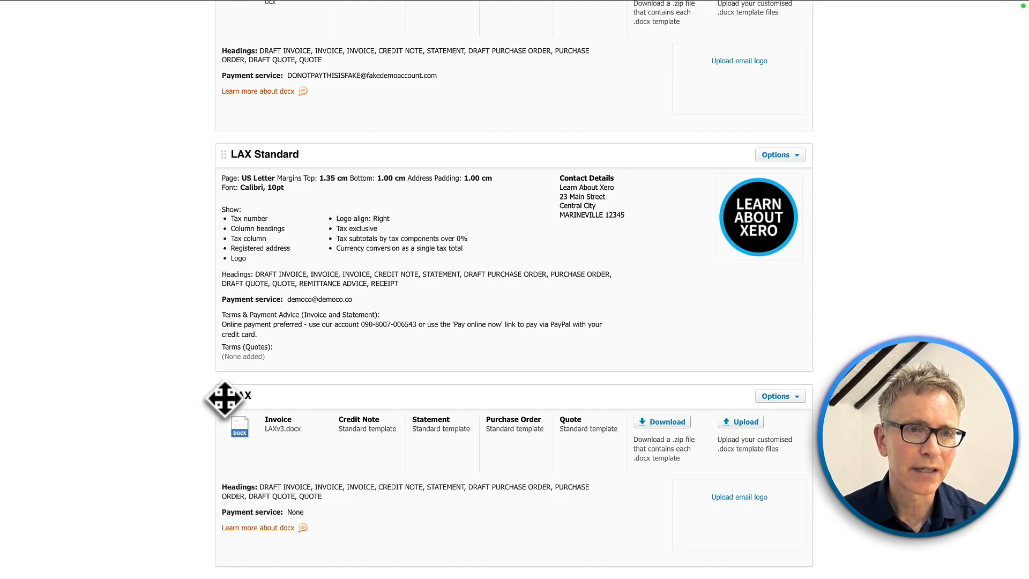
left_click_drag(224, 399, 212, 188)
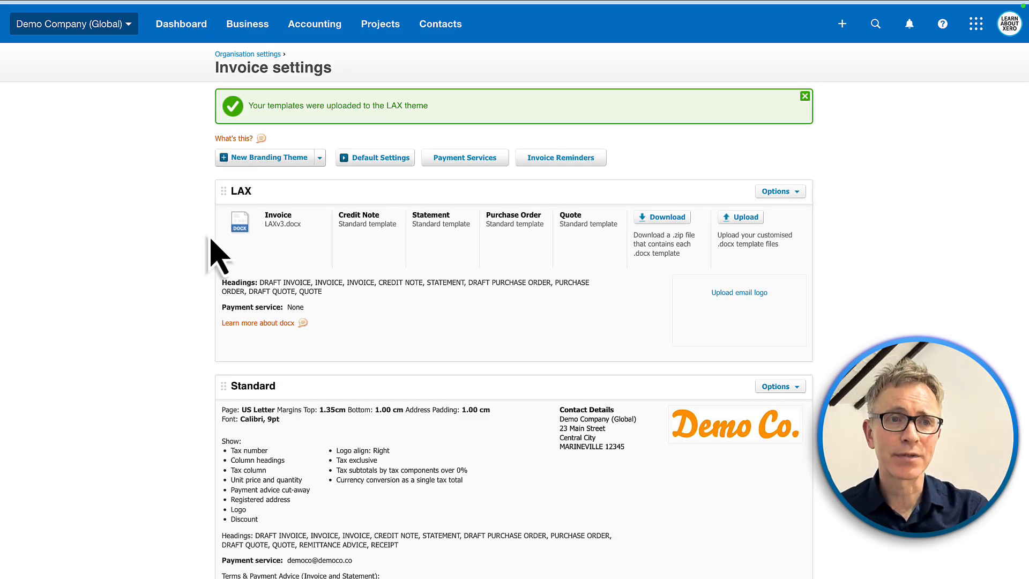
scroll(214, 251, "down", 20)
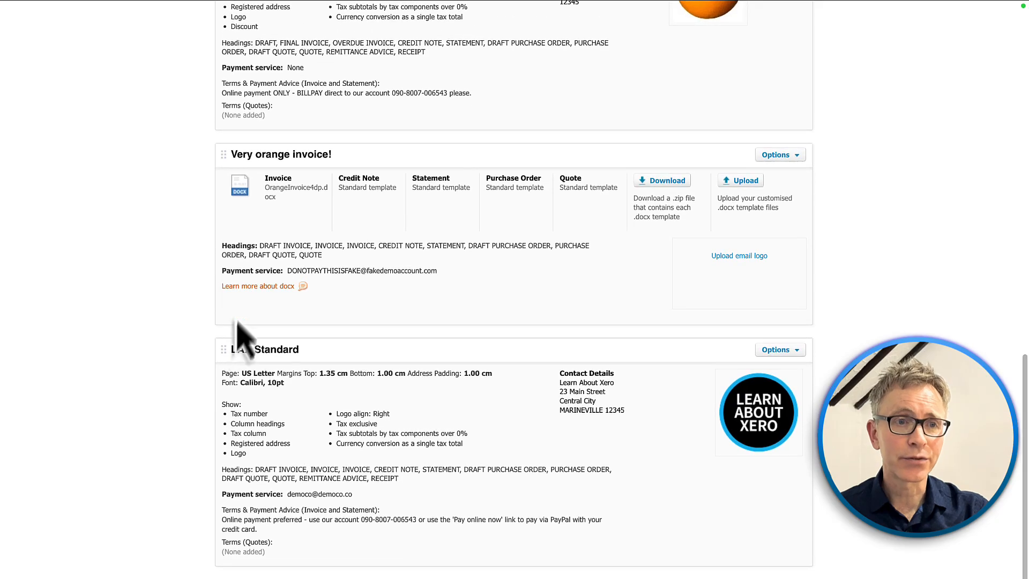
left_click_drag(222, 351, 202, 393)
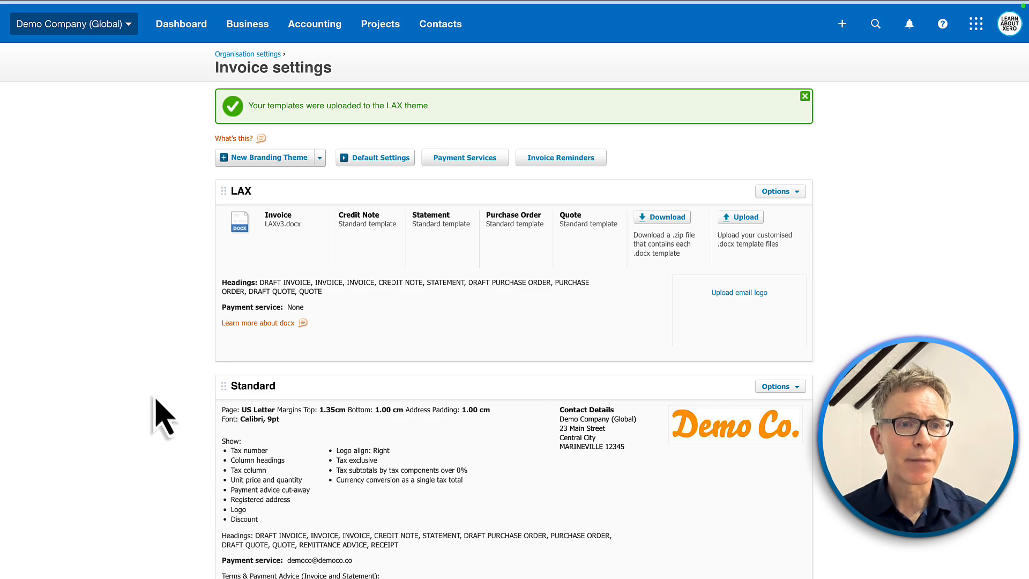
scroll(163, 418, "down", 5)
left_click_drag(218, 451, 206, 190)
scroll(146, 211, "up", 5)
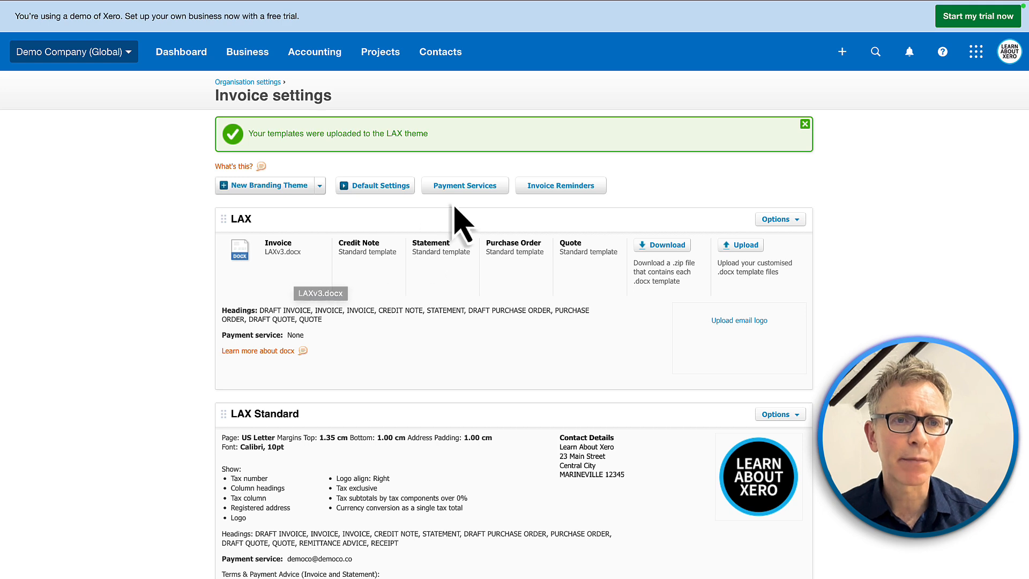
- In the connected payment services, assign the LAX branding theme the same PayPal account as the Standard theme and save
left_click(464, 187)
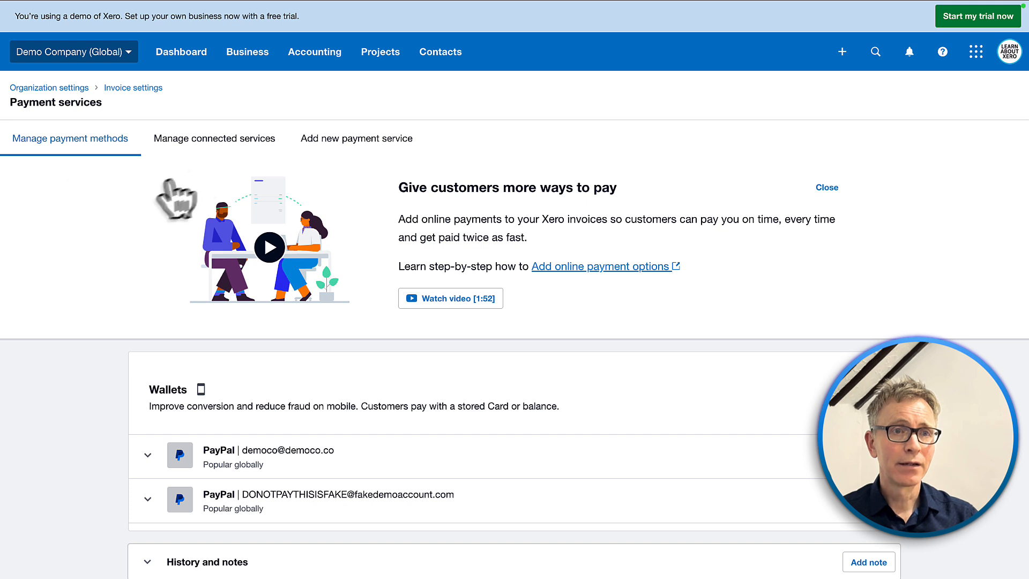
left_click(220, 147)
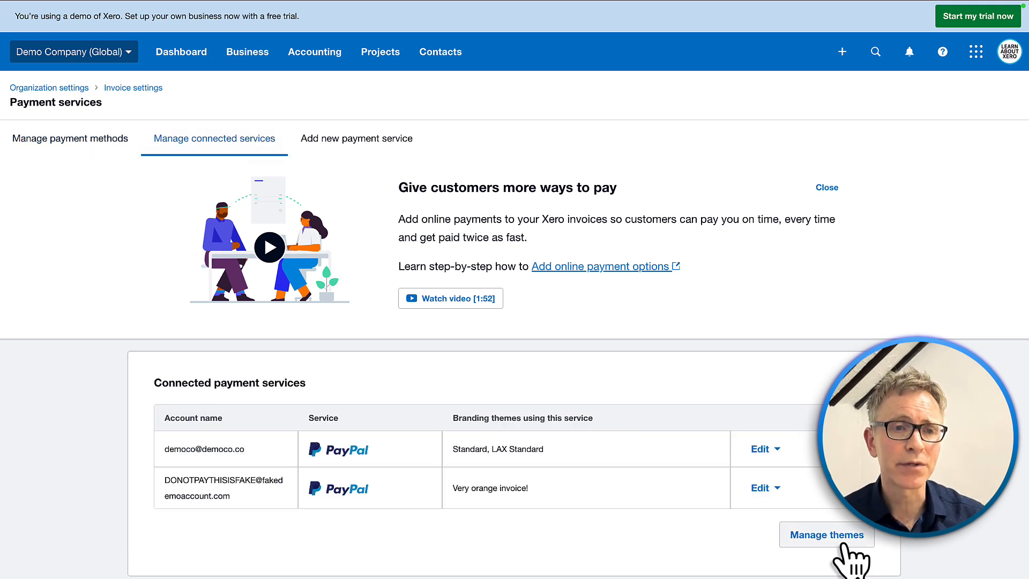
left_click(827, 535)
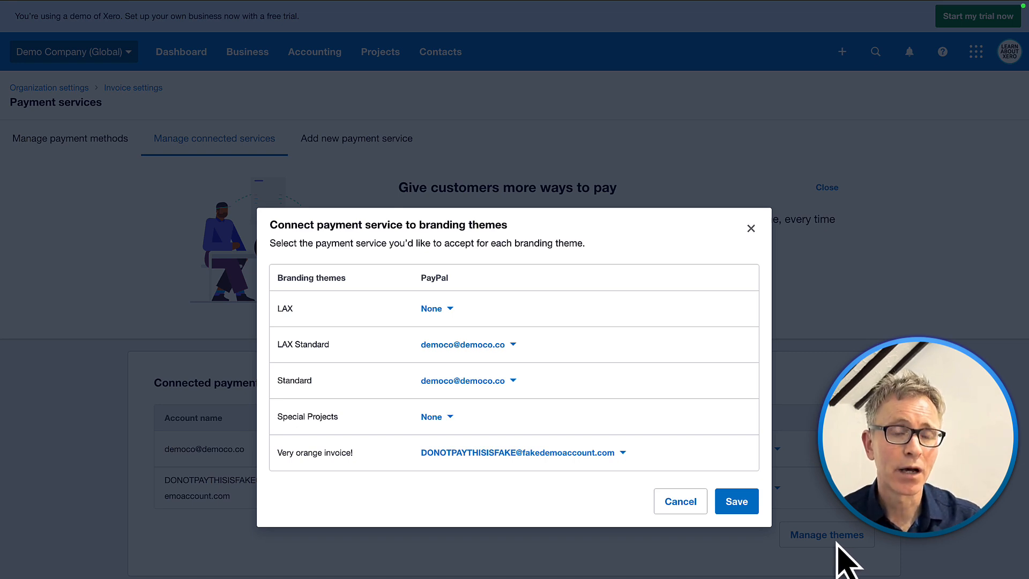
left_click(449, 311)
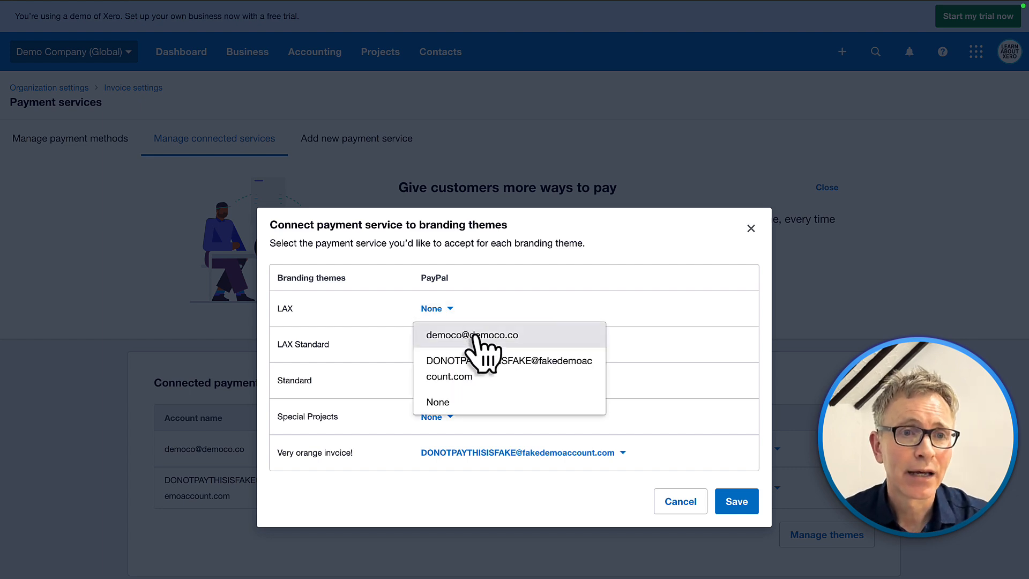
left_click(476, 337)
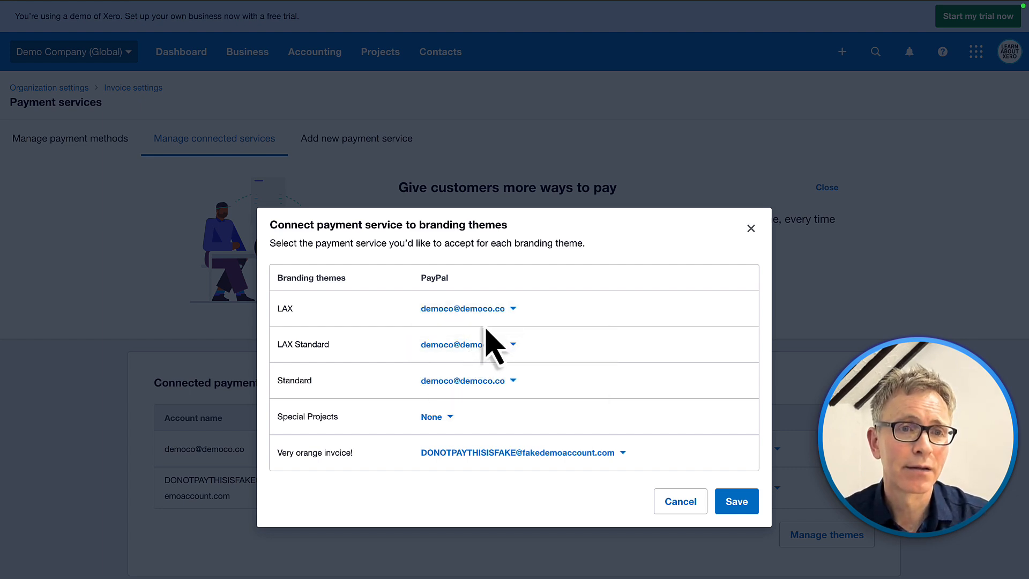
left_click(737, 505)
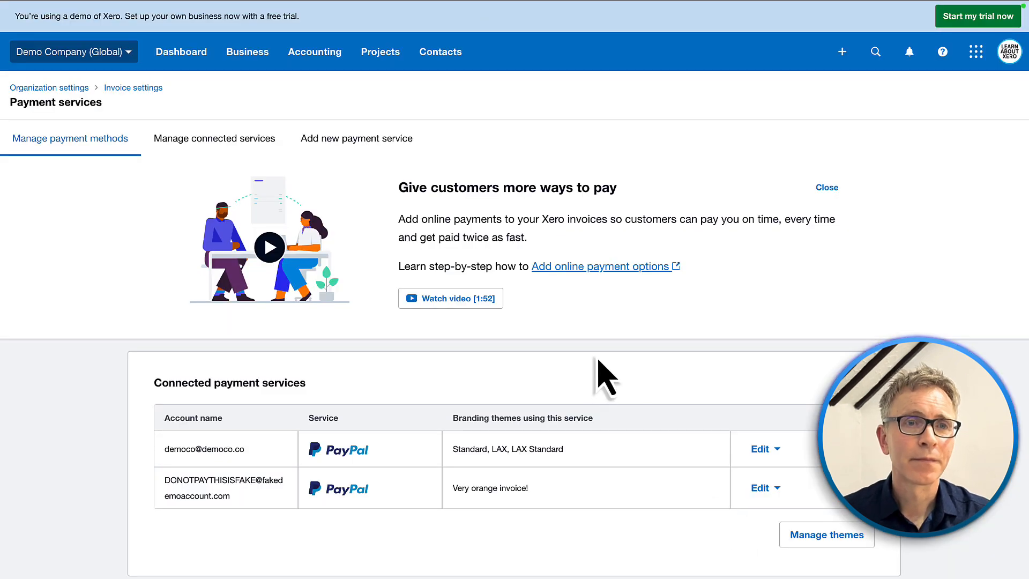
- Start a new invoice to check its default branding theme and online payments setting
left_click(847, 57)
left_click(792, 118)
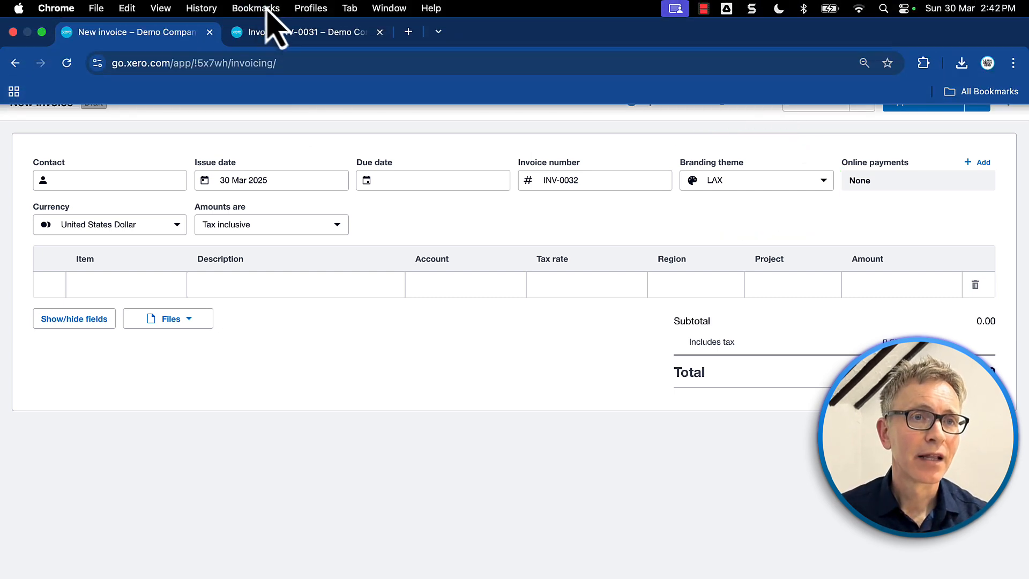
- Switch to the existing Bayside Club invoice, reload it and open its preview
left_click(285, 33)
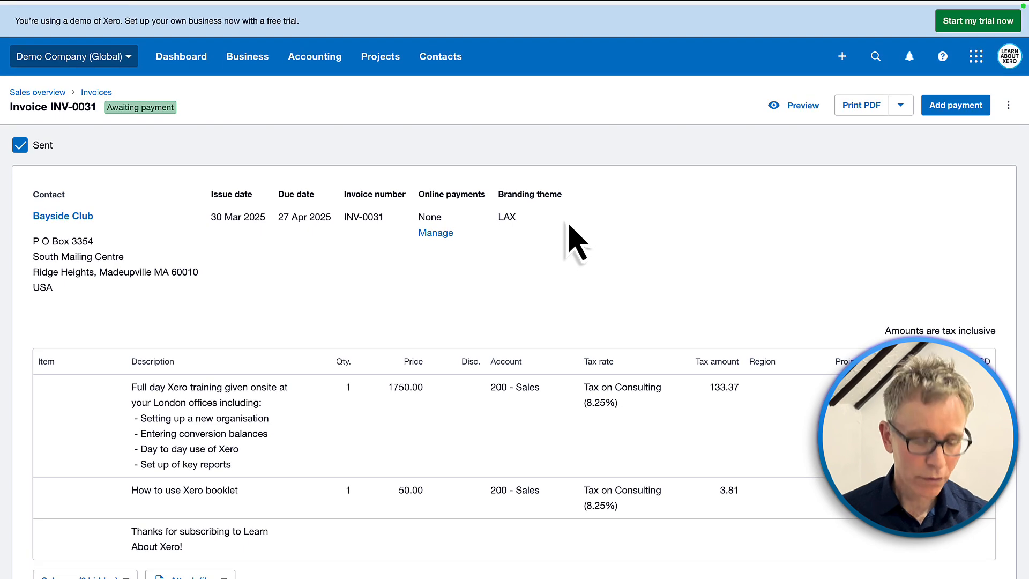
key("super+r")
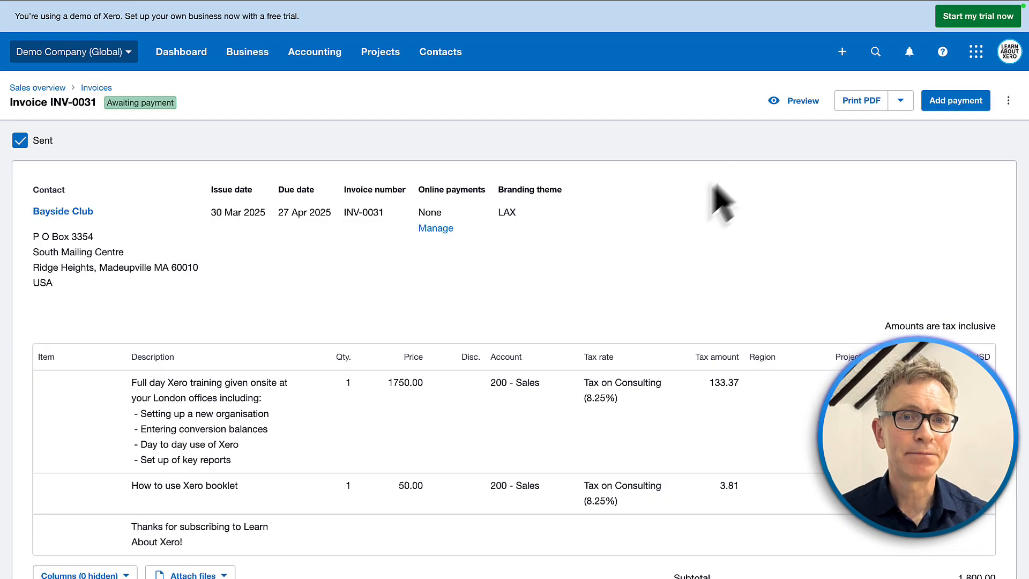
left_click(781, 101)
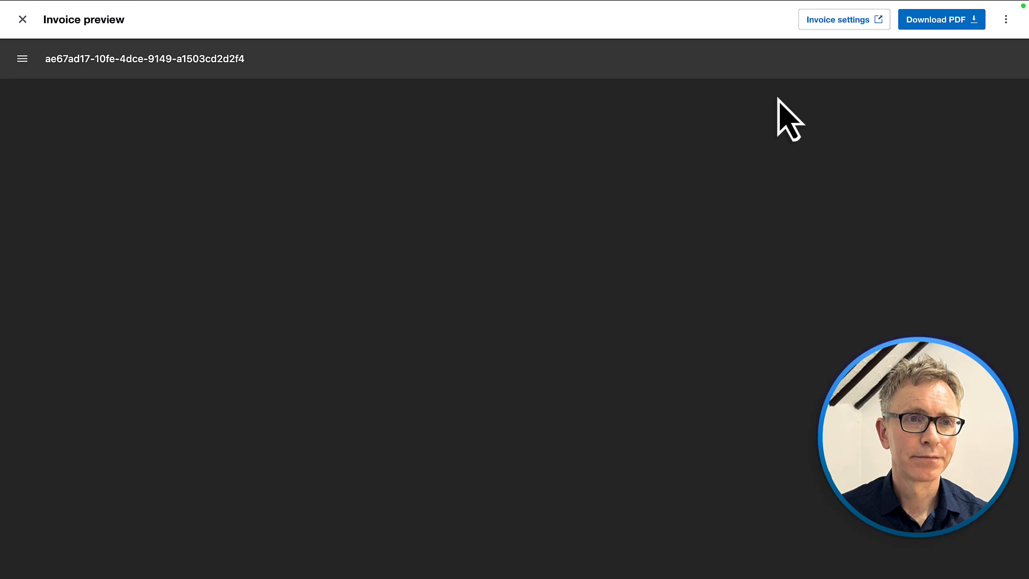